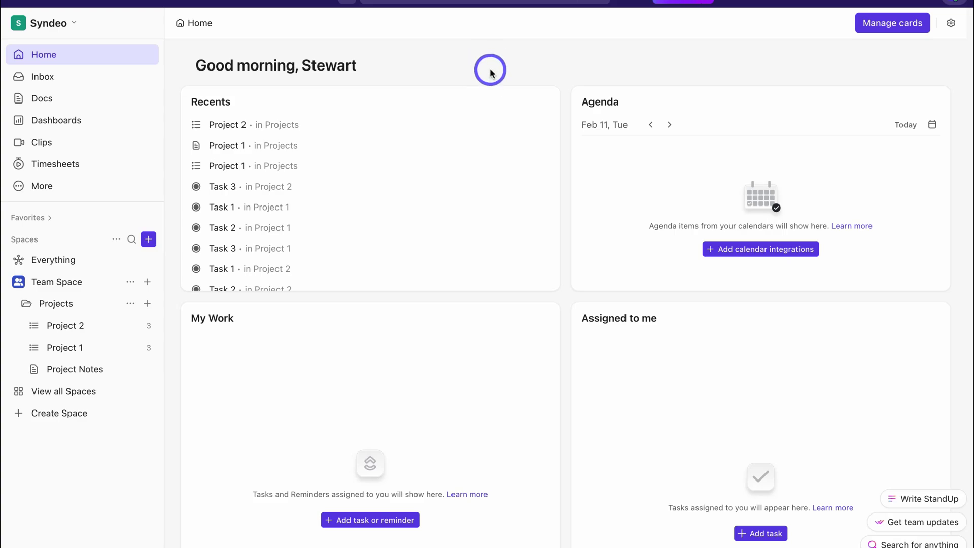
# Start a new work workspace for managing Sales & CRM and invite two teammates by e-mail
pyautogui.click(55, 24)
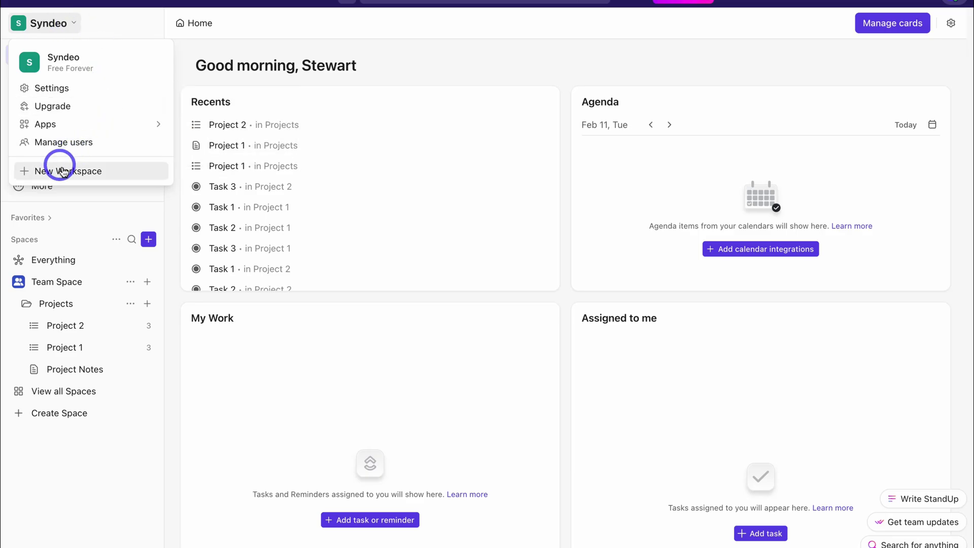
pyautogui.click(135, 175)
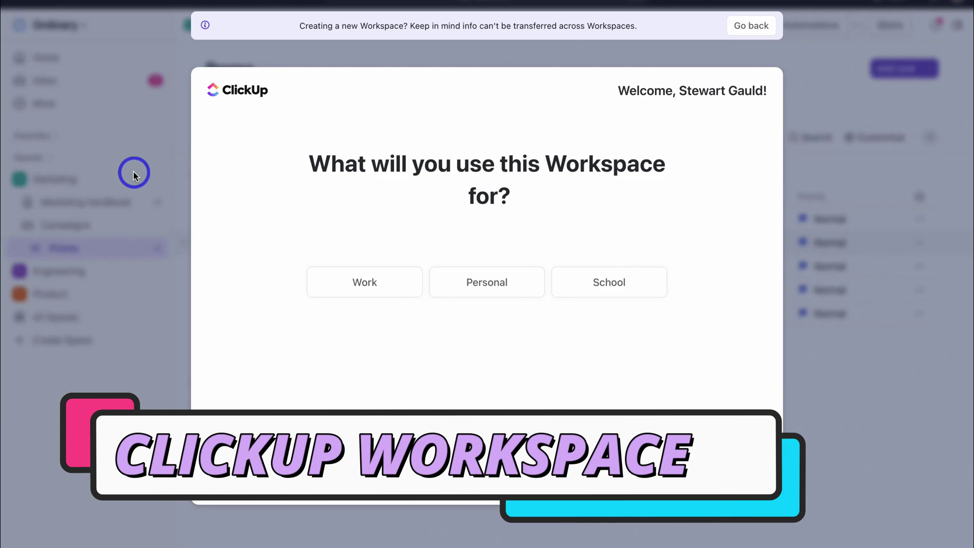
pyautogui.click(377, 290)
pyautogui.click(269, 250)
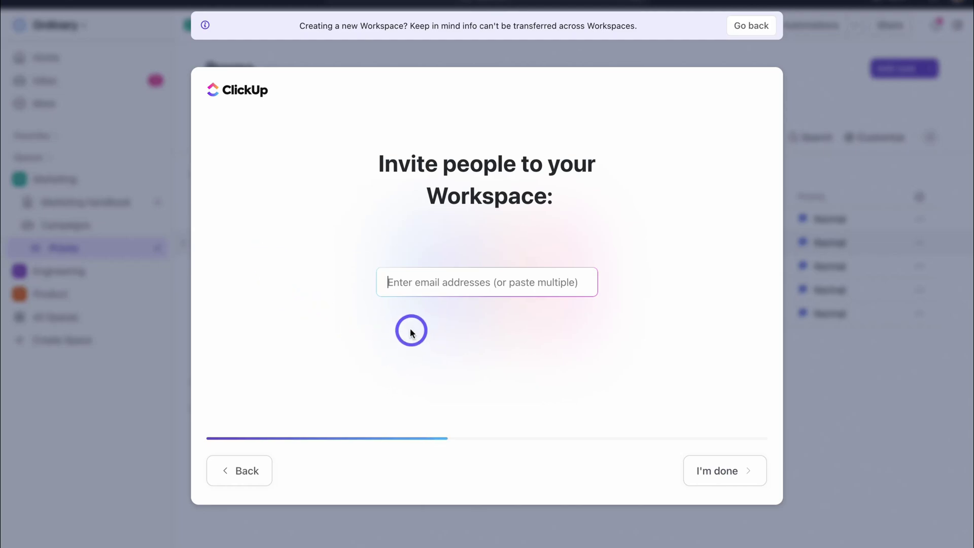
pyautogui.hotkey('ctrl', 'v')
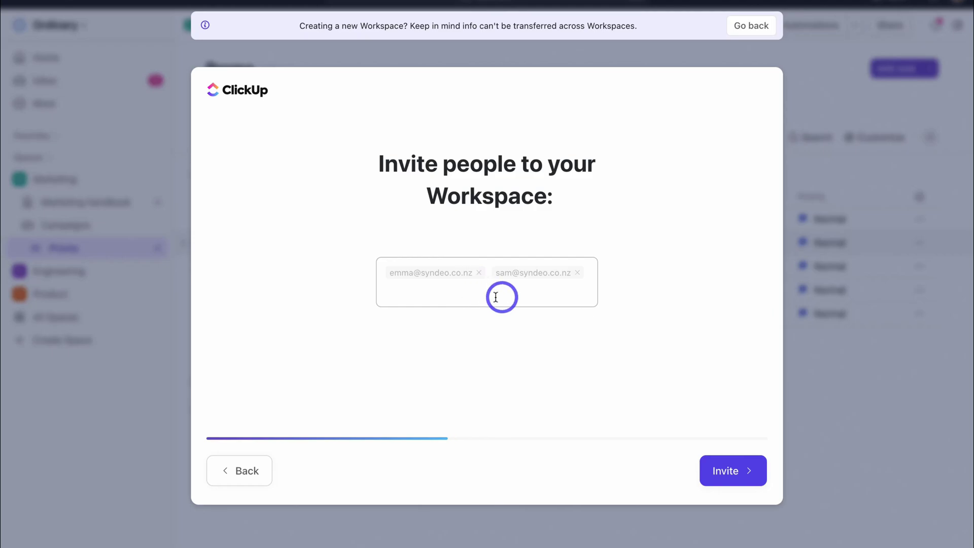
pyautogui.click(733, 474)
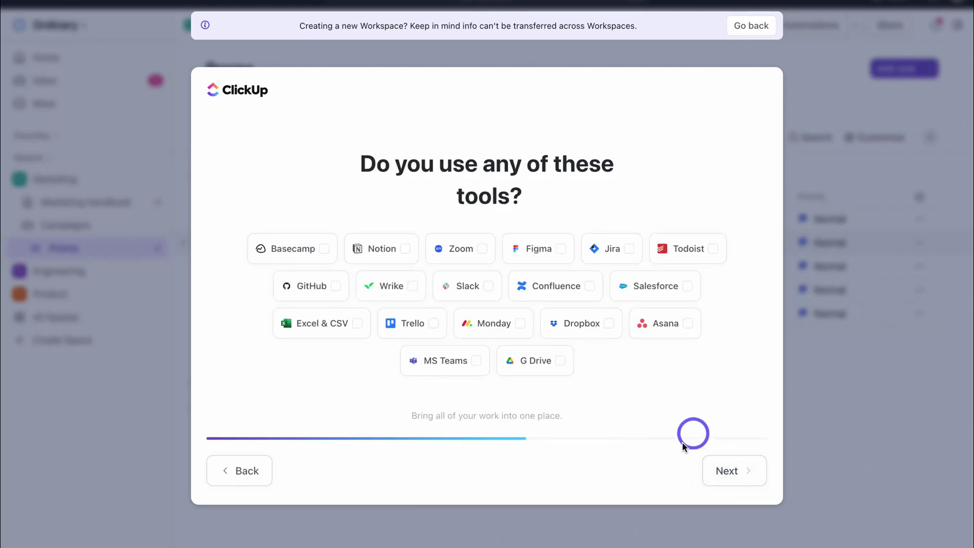
pyautogui.click(742, 473)
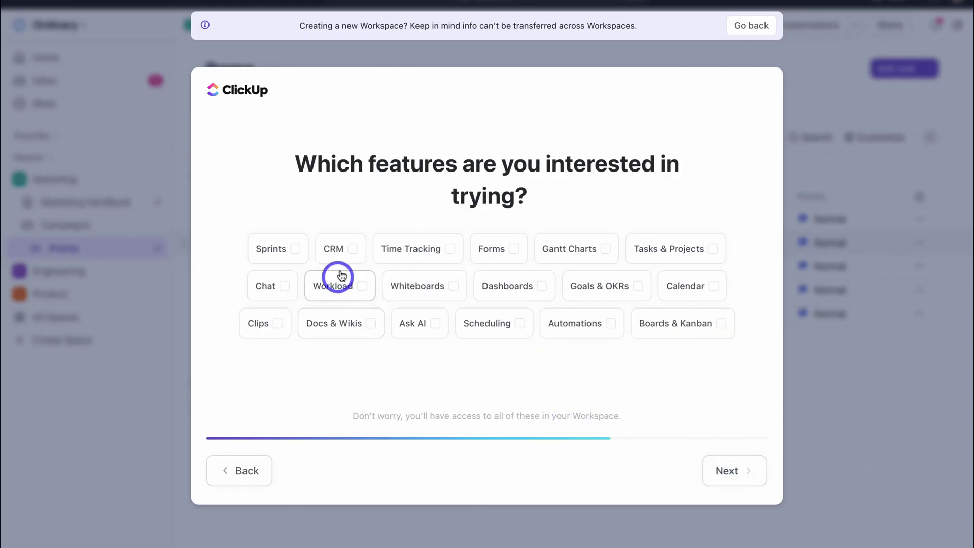
# Choose CRM, Forms, Tasks & Projects, Dashboards and Boards & Kanban as the features to try
pyautogui.click(348, 248)
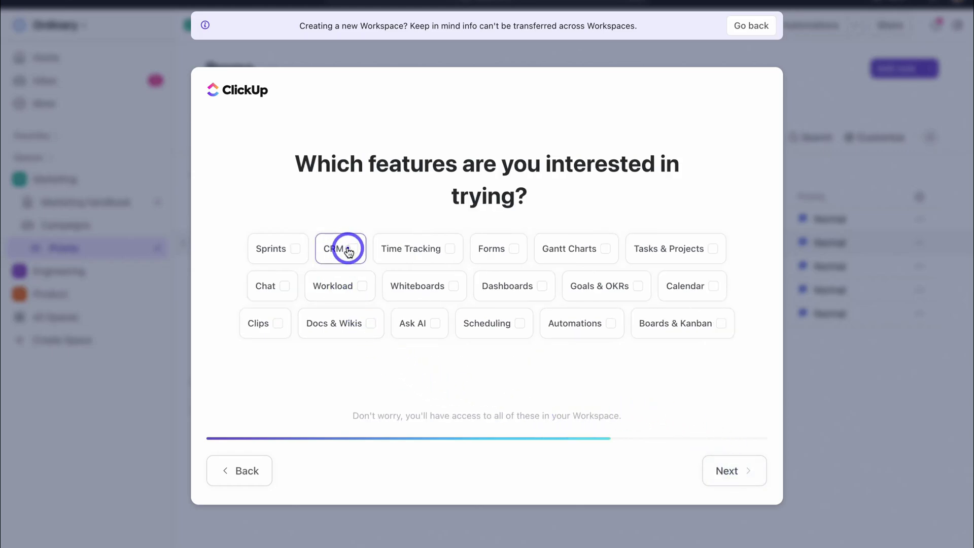
pyautogui.click(508, 248)
pyautogui.click(707, 250)
pyautogui.click(539, 285)
pyautogui.click(681, 327)
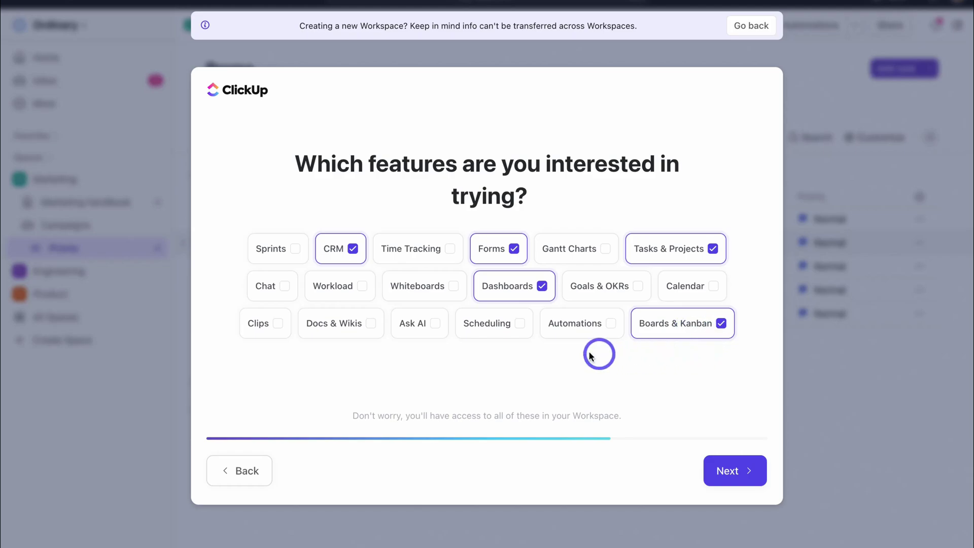
pyautogui.click(741, 471)
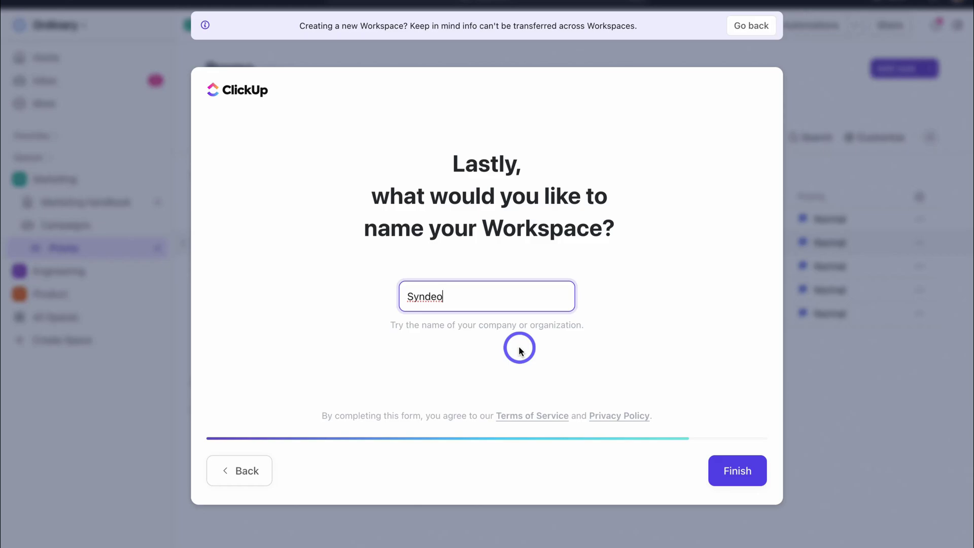
# Replace the workspace name Syndeo with 'Stew's Consulting' and finish setup
pyautogui.moveTo(460, 296); pyautogui.dragTo(400, 296)
pyautogui.write("Stew's Consulting")
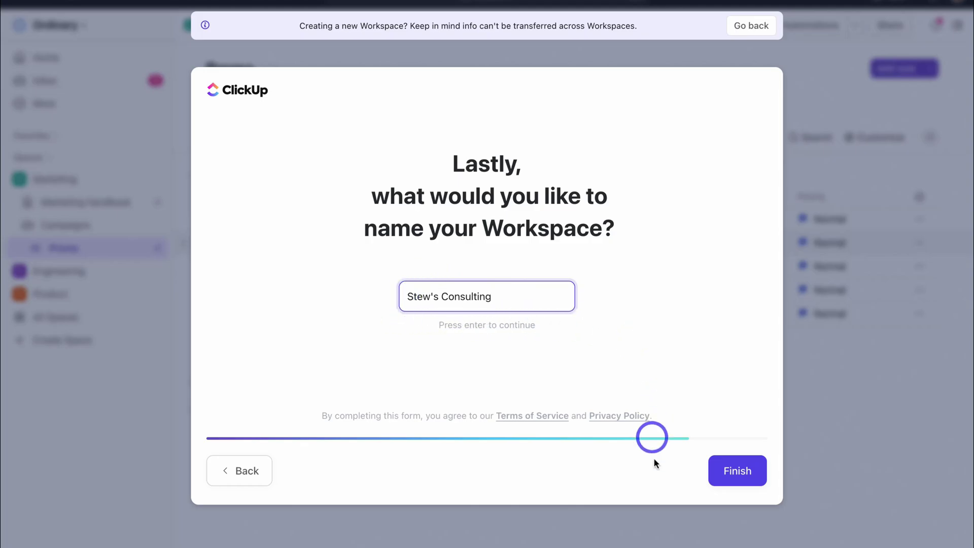
pyautogui.click(731, 471)
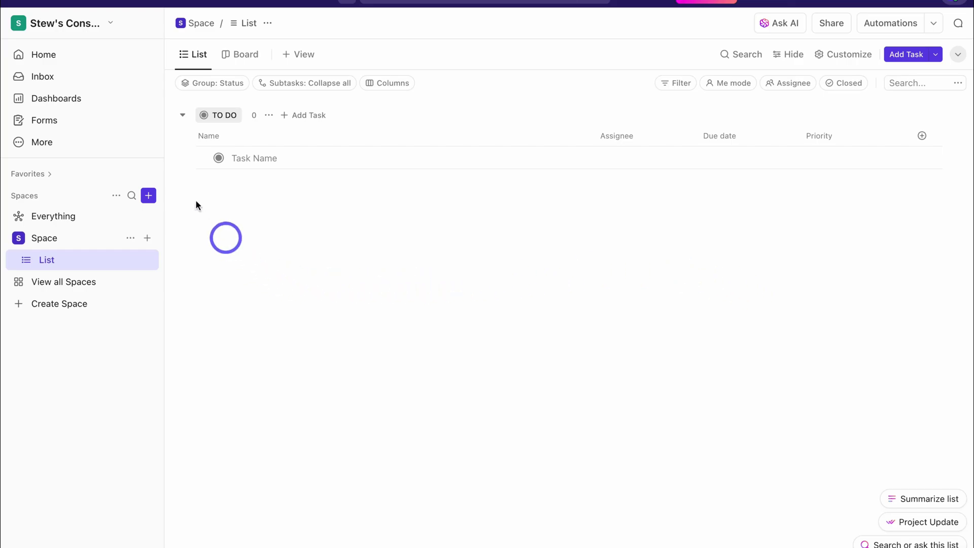
pyautogui.click(72, 28)
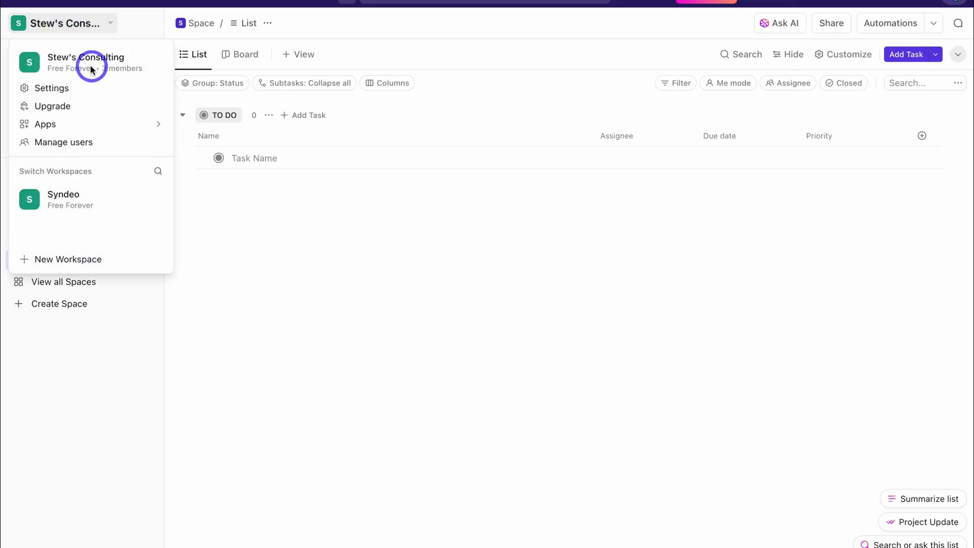
pyautogui.click(260, 228)
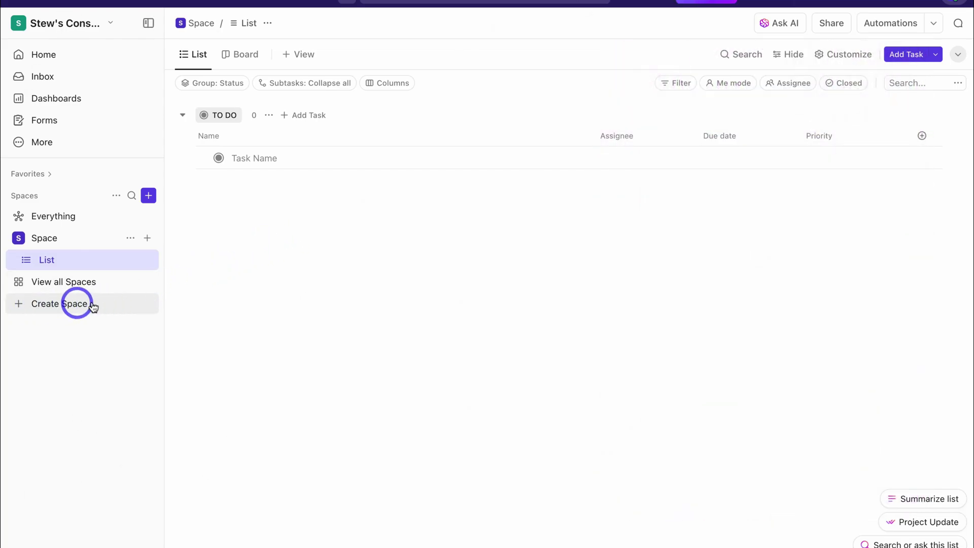
# Search the space templates for 'CRM' and preview the Sales CRM template
pyautogui.click(73, 304)
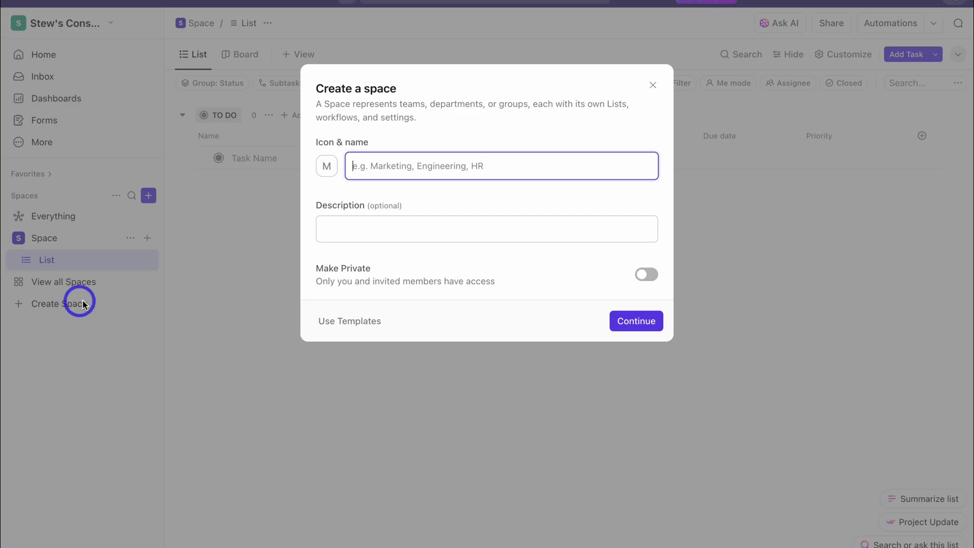
pyautogui.click(348, 322)
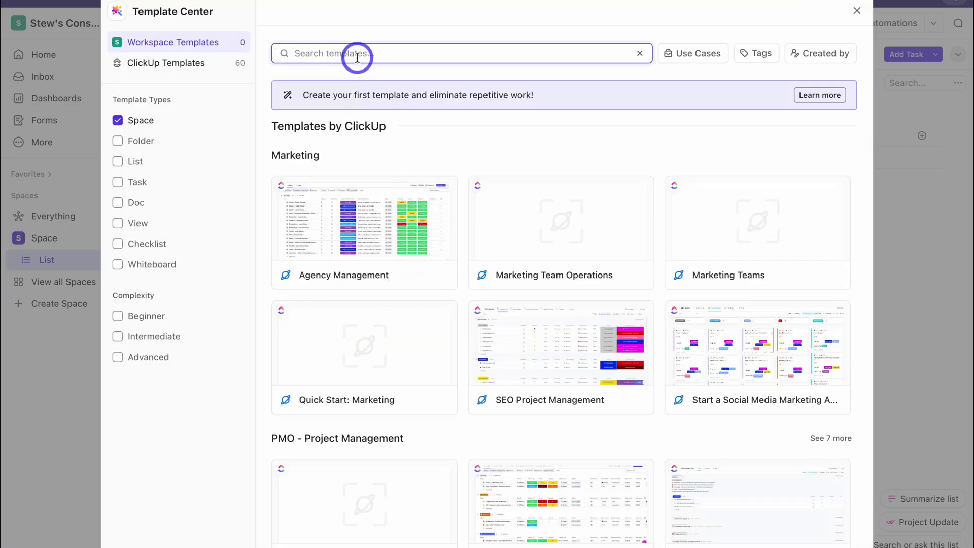
pyautogui.write('CRM')
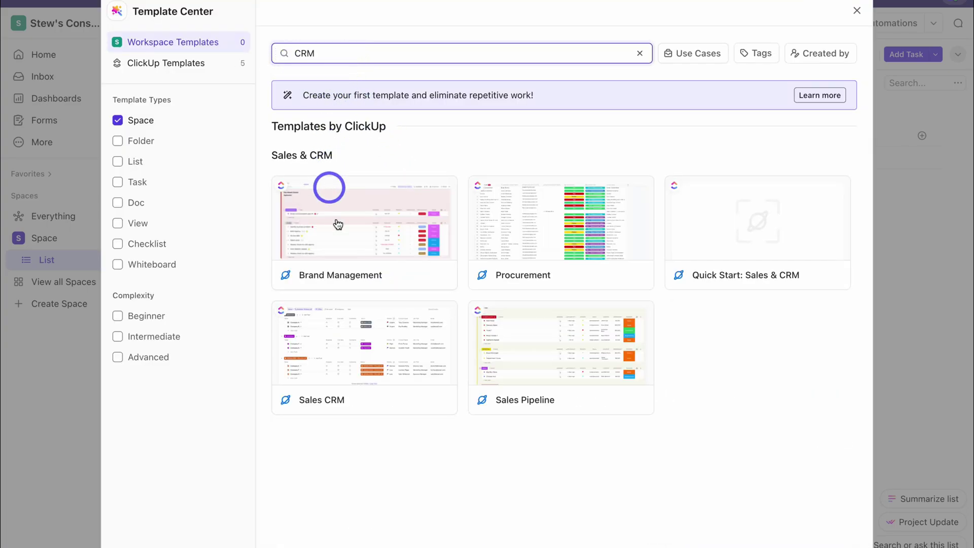
pyautogui.click(378, 354)
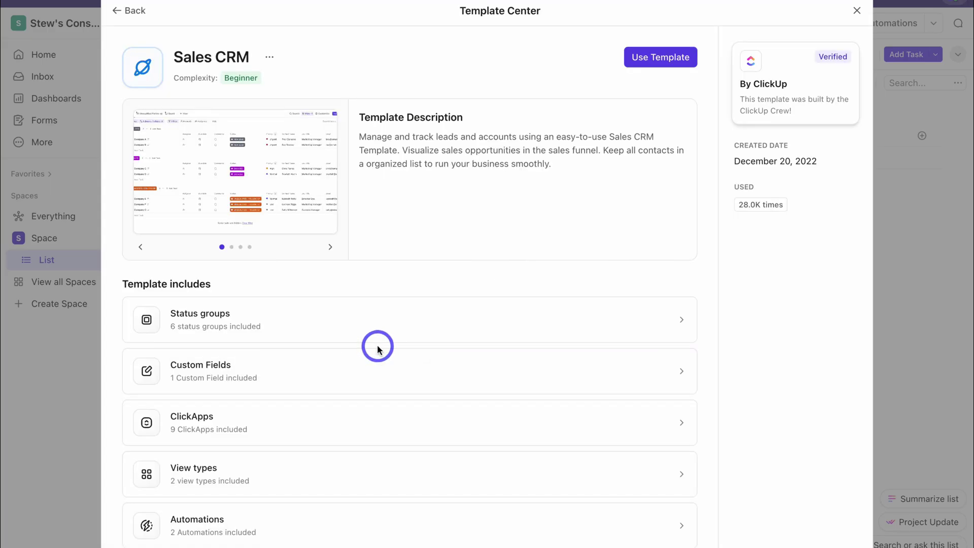
pyautogui.click(331, 249)
pyautogui.click(331, 249)
pyautogui.click(331, 249)
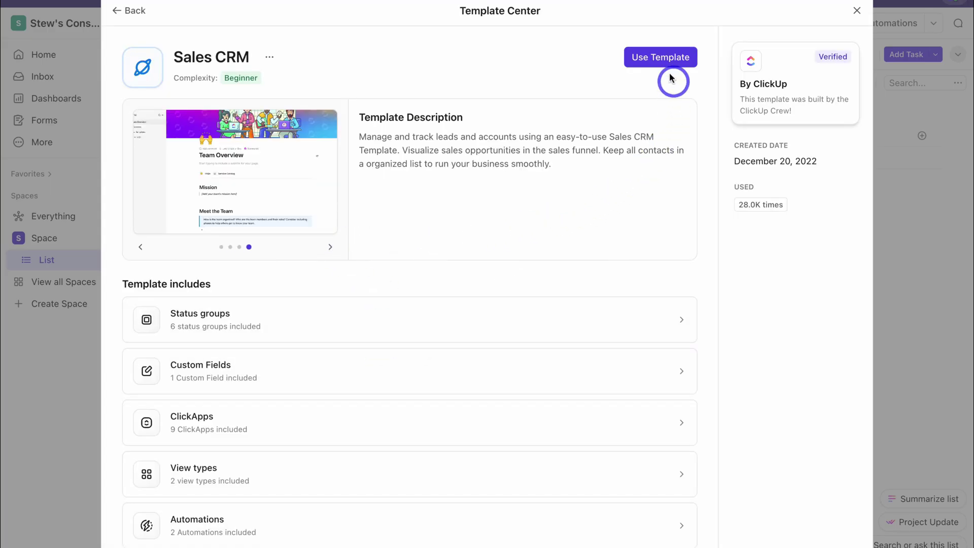
# Apply the Sales CRM template as a new space named CRM
pyautogui.click(645, 57)
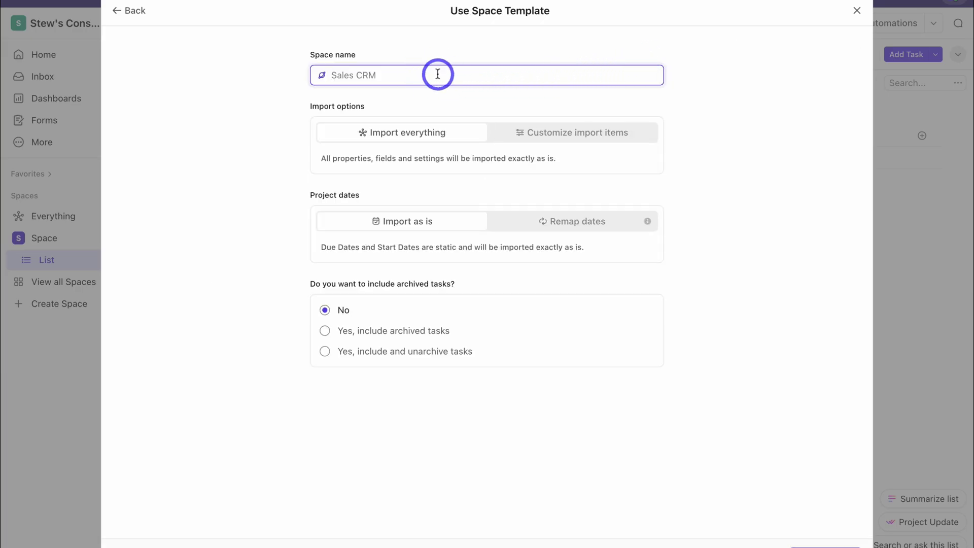
pyautogui.write('CRM')
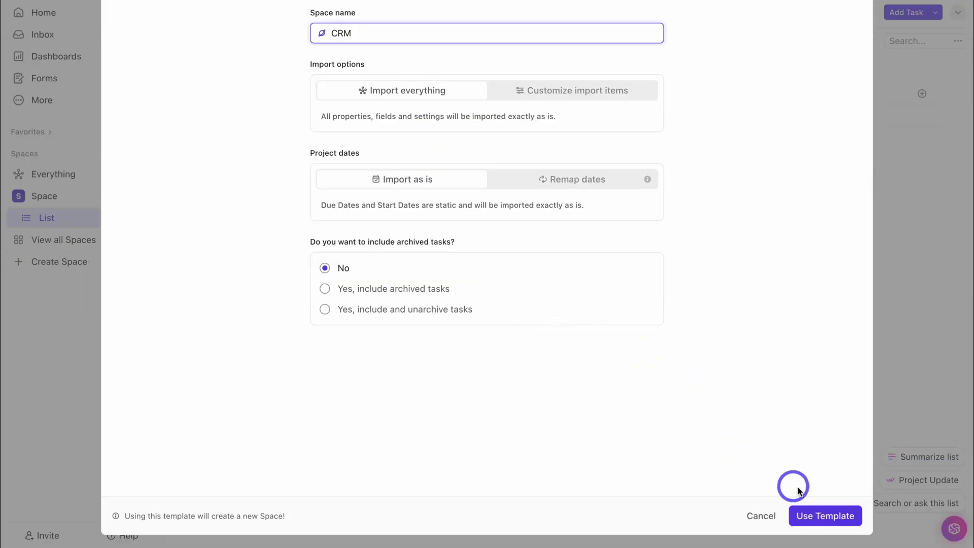
pyautogui.click(803, 516)
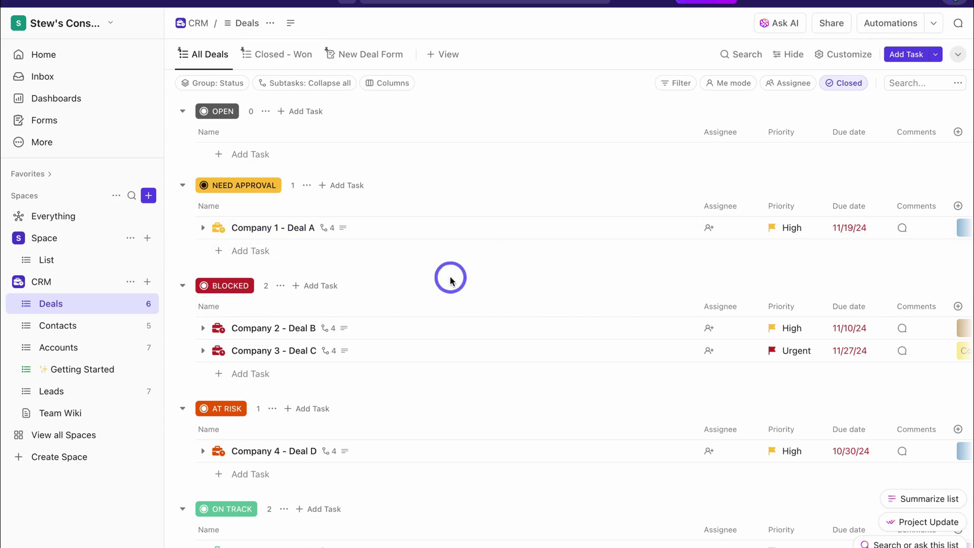
# Open the CRM space from the sidebar once the template import completes
pyautogui.click(82, 284)
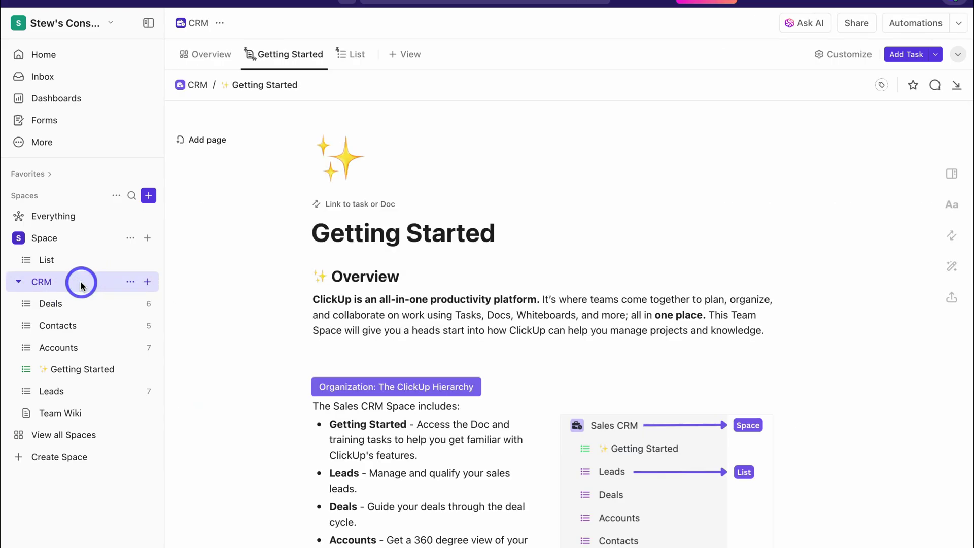
# Switch the CRM space to its List view to see all its lists together
pyautogui.click(352, 57)
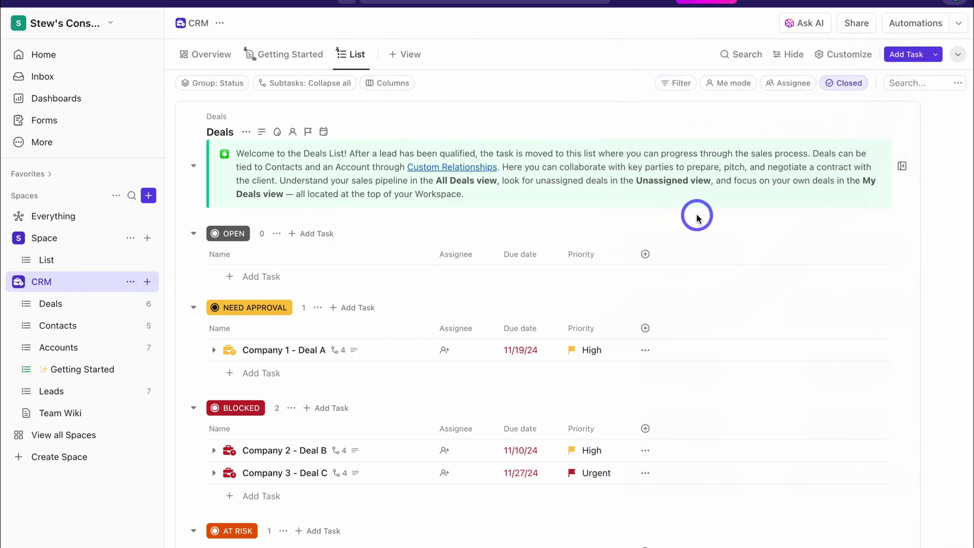
# Look through the CRM list view, then open the Getting Started doc
pyautogui.scroll(-3, 697, 218)
pyautogui.scroll(3, 697, 218)
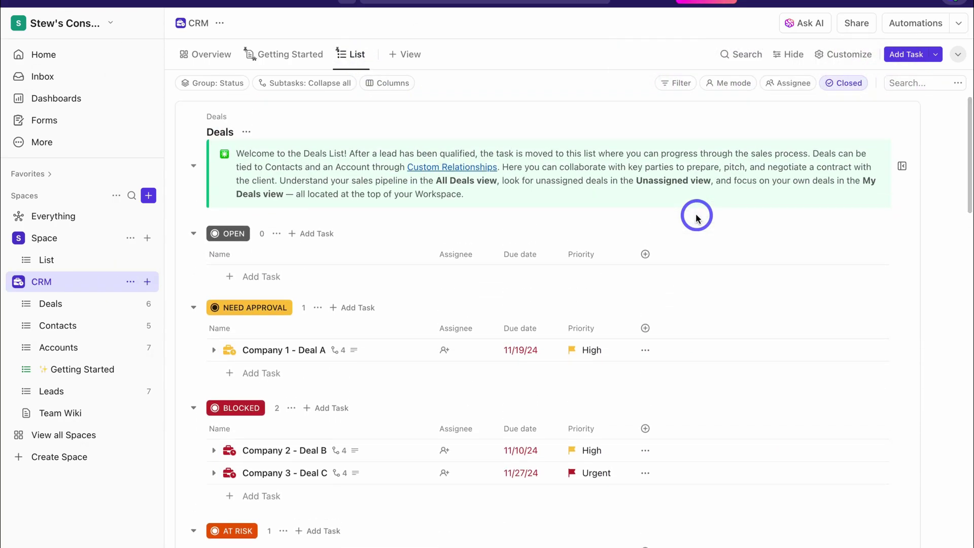
pyautogui.scroll(-12, 697, 218)
pyautogui.scroll(3, 697, 218)
pyautogui.scroll(4, 697, 218)
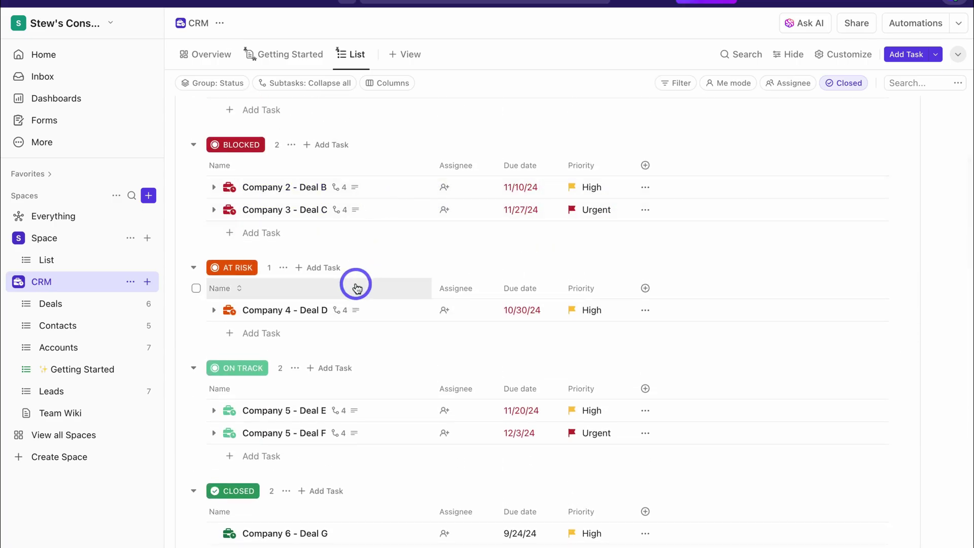
pyautogui.scroll(4, 355, 285)
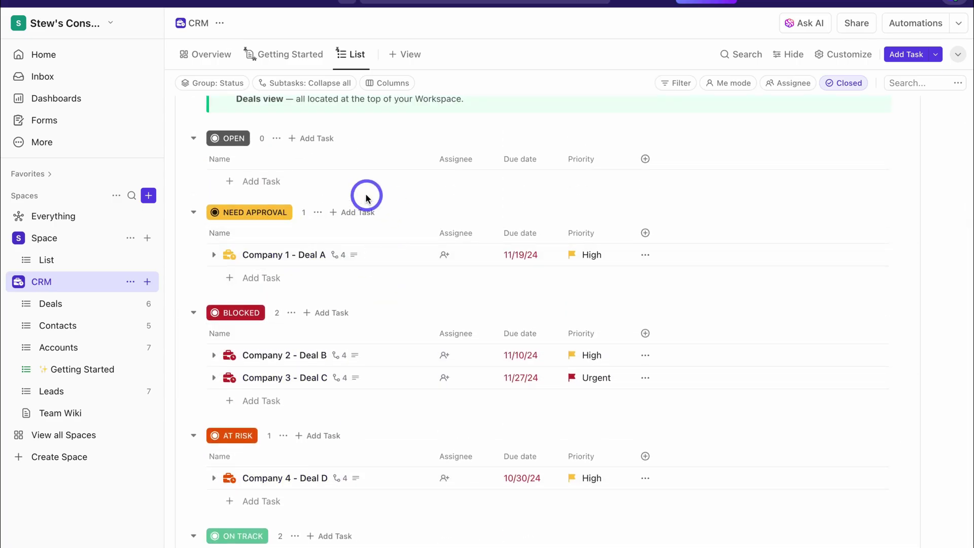
pyautogui.scroll(-8, 365, 188)
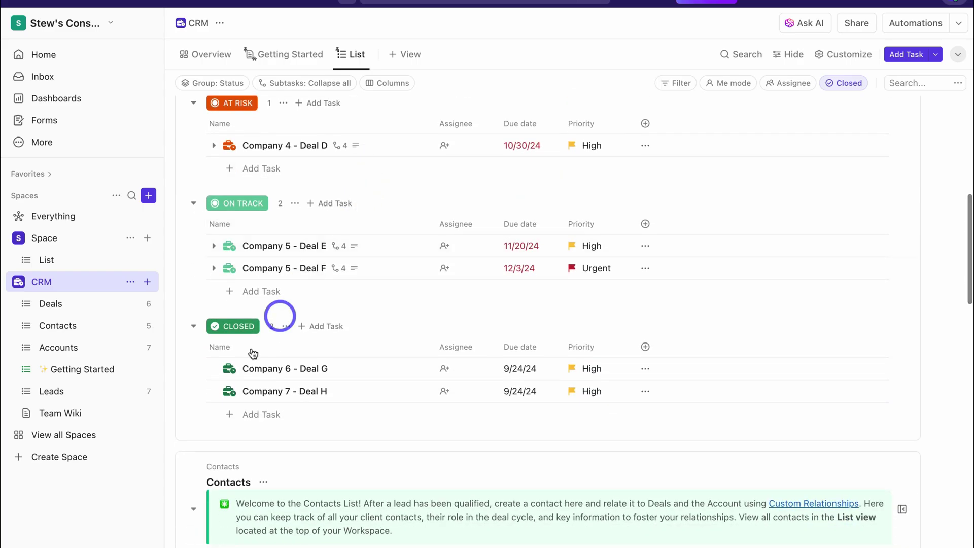
pyautogui.scroll(-6, 337, 376)
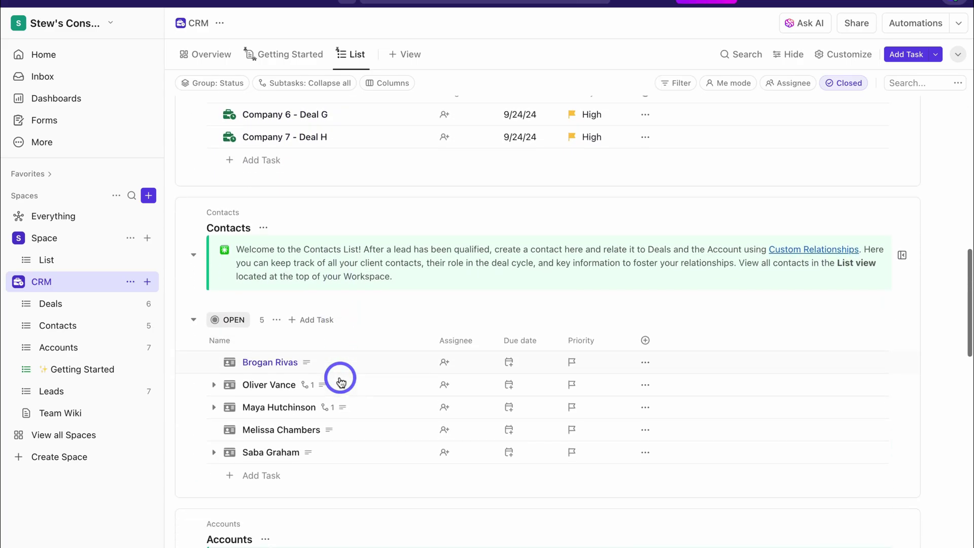
pyautogui.scroll(-1, 223, 218)
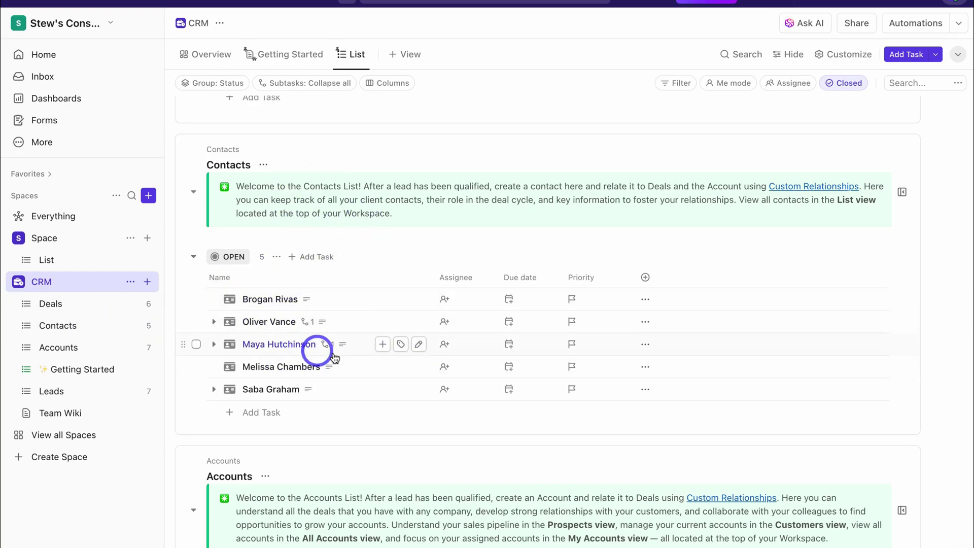
pyautogui.scroll(-5, 355, 350)
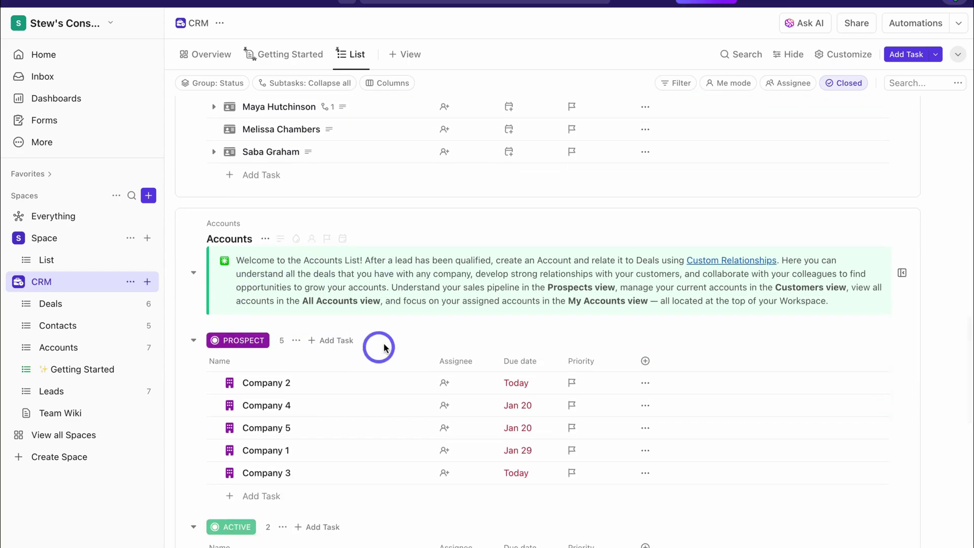
pyautogui.scroll(-1, 383, 345)
pyautogui.scroll(-6, 433, 348)
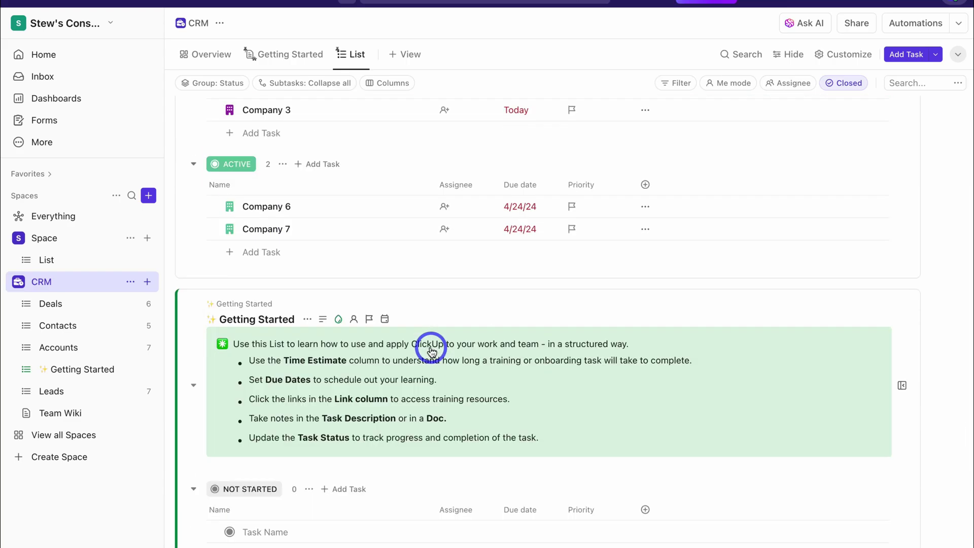
pyautogui.scroll(-1, 348, 385)
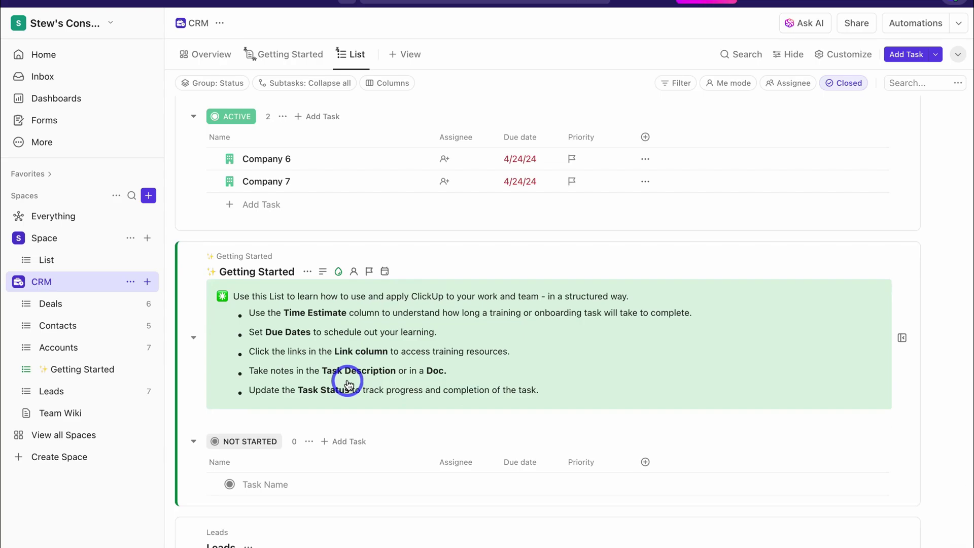
pyautogui.scroll(-5, 388, 357)
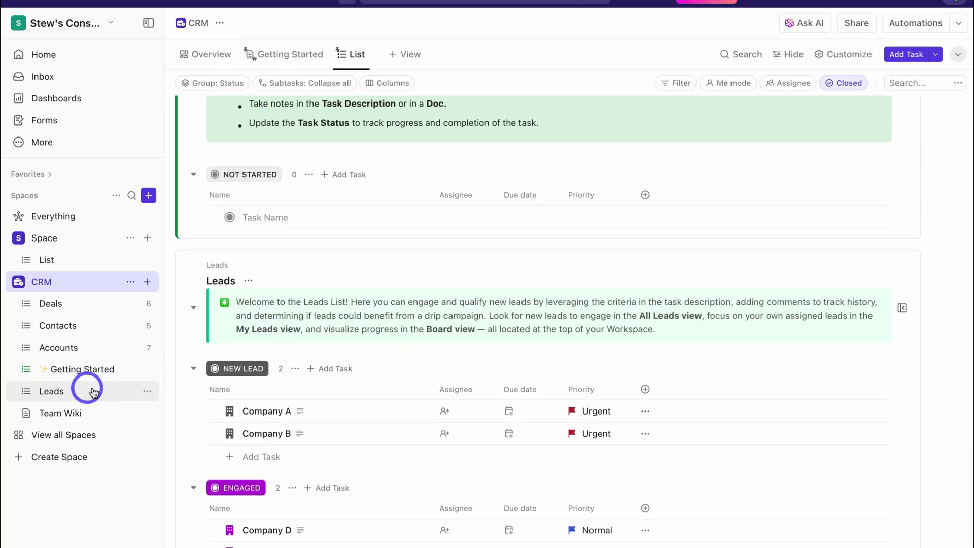
pyautogui.scroll(-4, 401, 388)
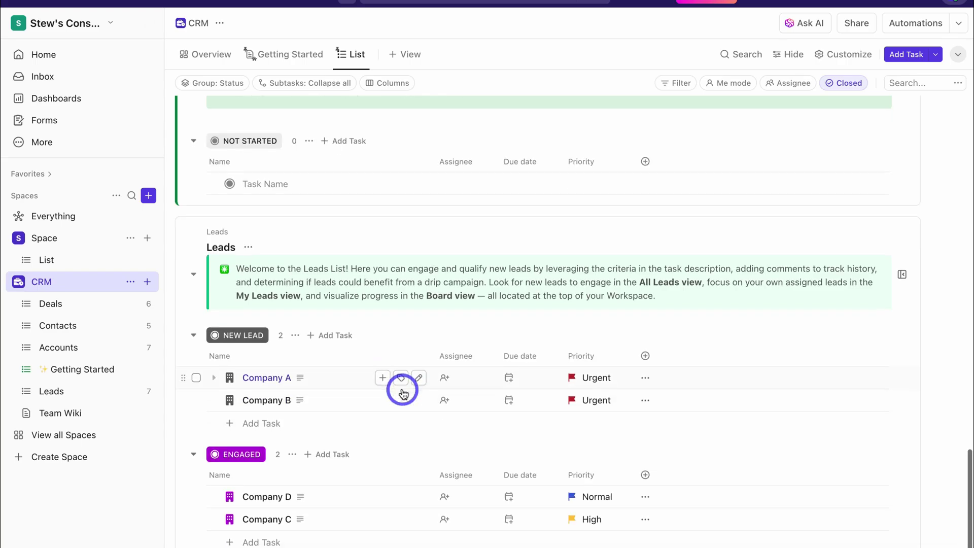
pyautogui.scroll(-1, 402, 391)
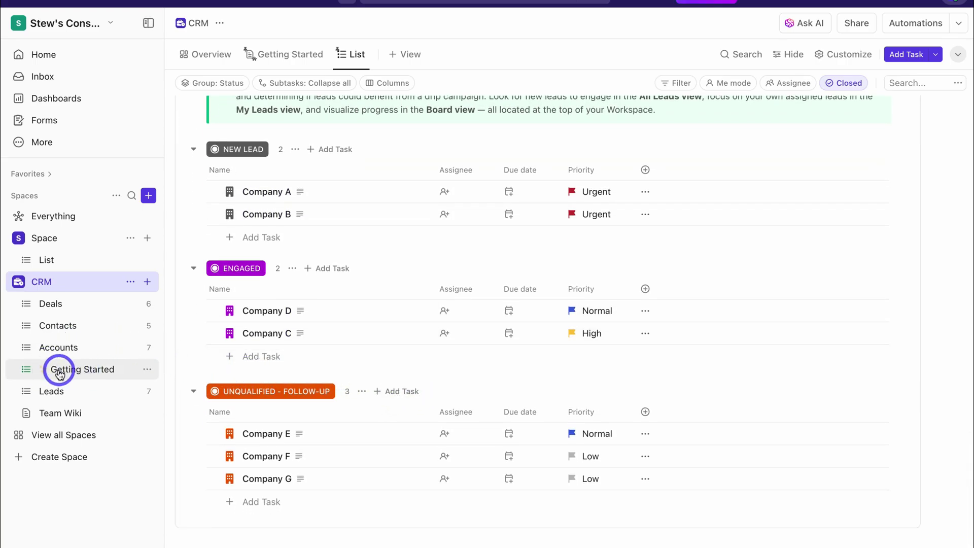
pyautogui.click(102, 373)
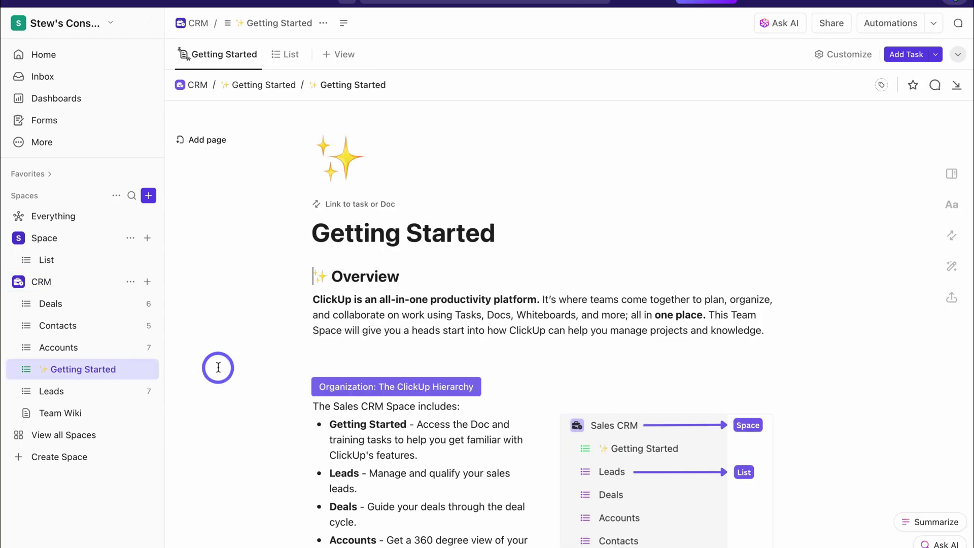
# Delete Getting Started from the CRM space and open the Contacts list
pyautogui.scroll(-20, 218, 367)
pyautogui.scroll(20, 218, 367)
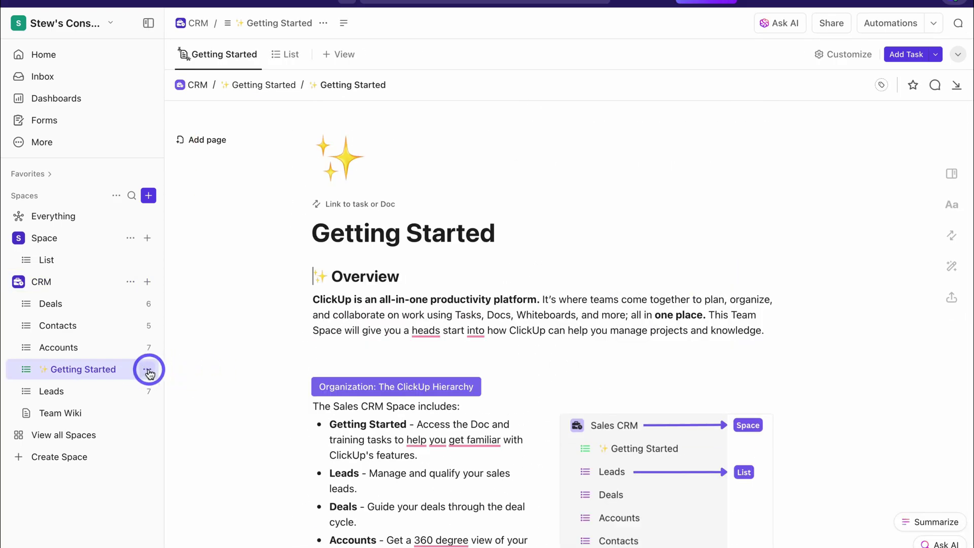
pyautogui.click(148, 370)
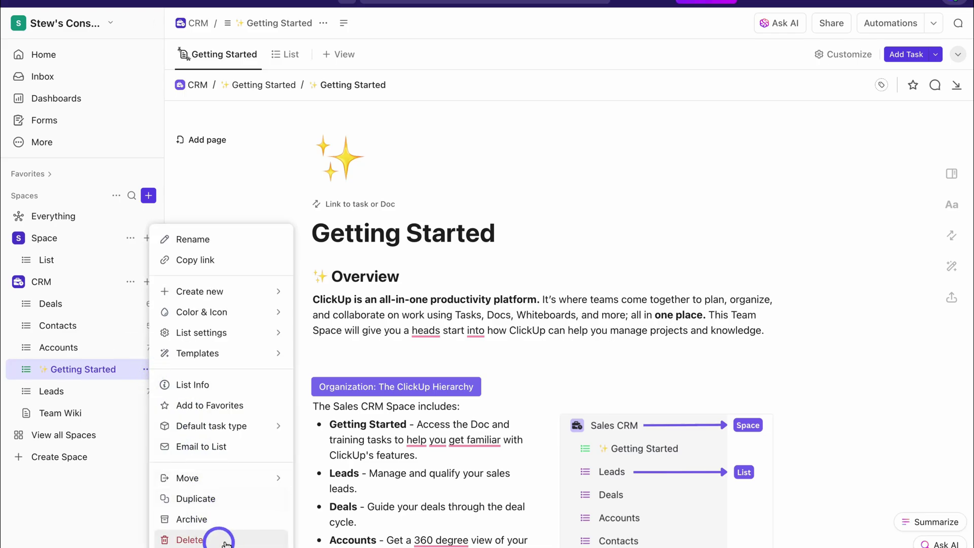
pyautogui.click(231, 540)
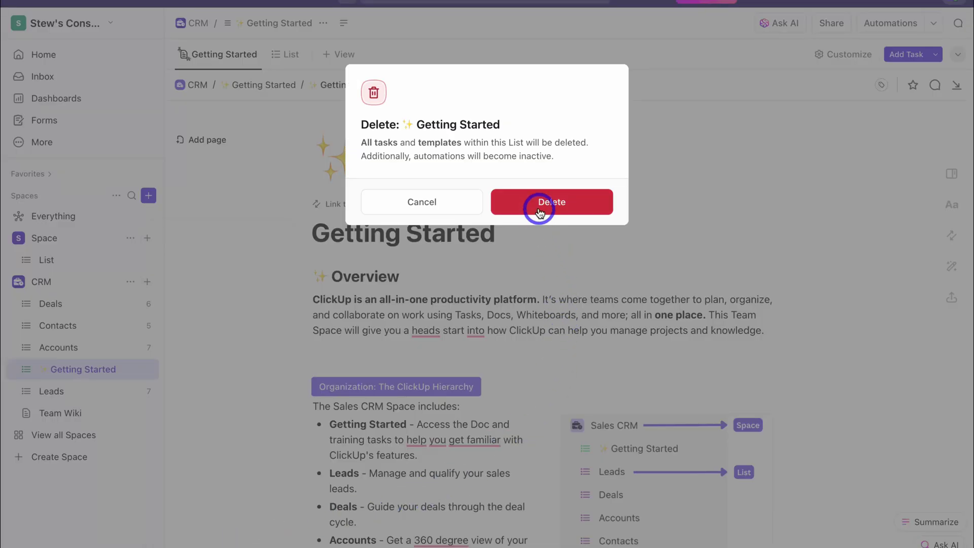
pyautogui.click(539, 203)
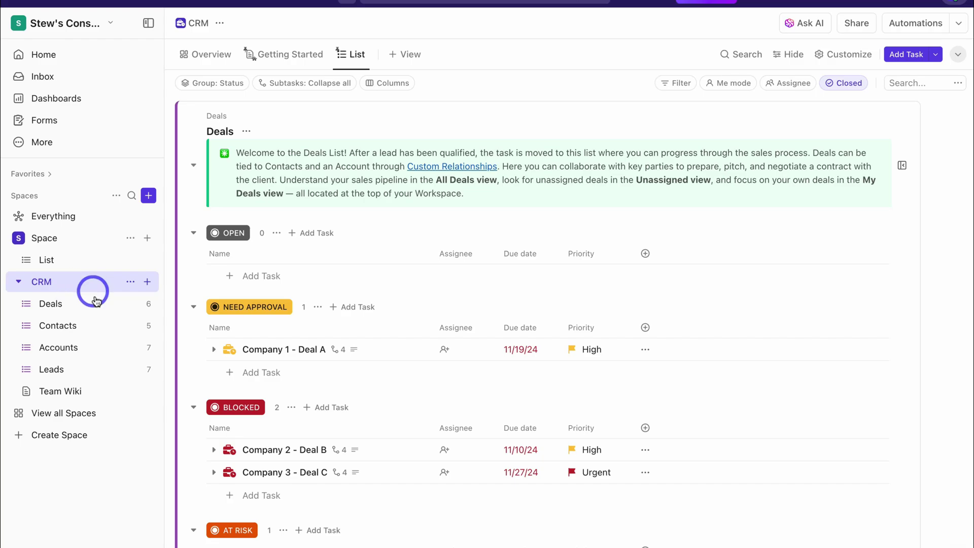
pyautogui.click(93, 326)
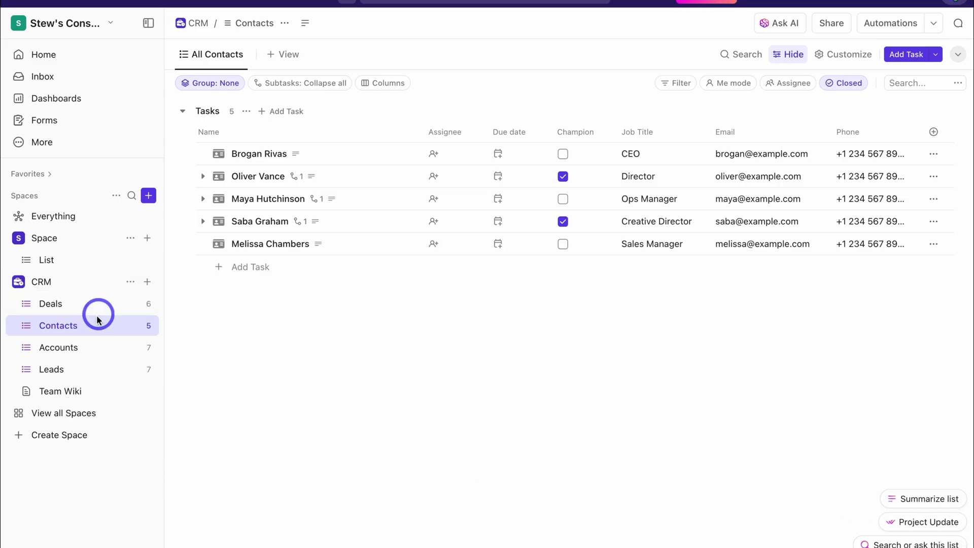
# Open the CRM space's options menu from the sidebar
pyautogui.click(131, 282)
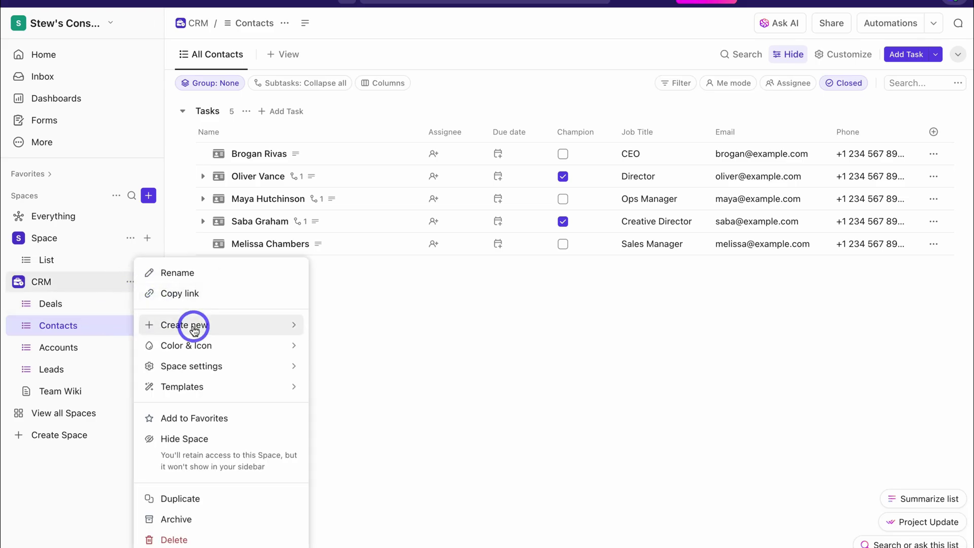
# Close the CRM space menu unchanged, then expand and collapse the fourth contact's subtask
pyautogui.moveTo(195, 330)
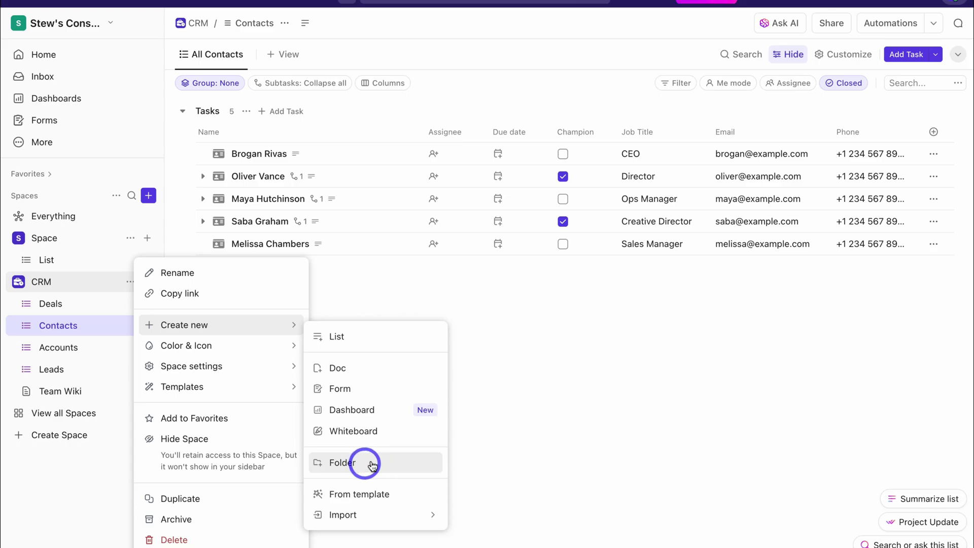
pyautogui.click(509, 439)
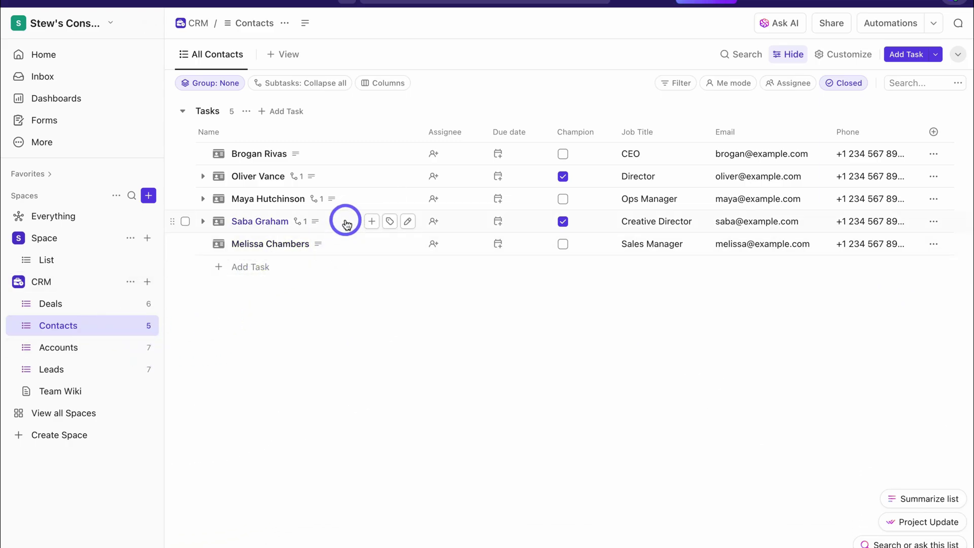
pyautogui.click(203, 221)
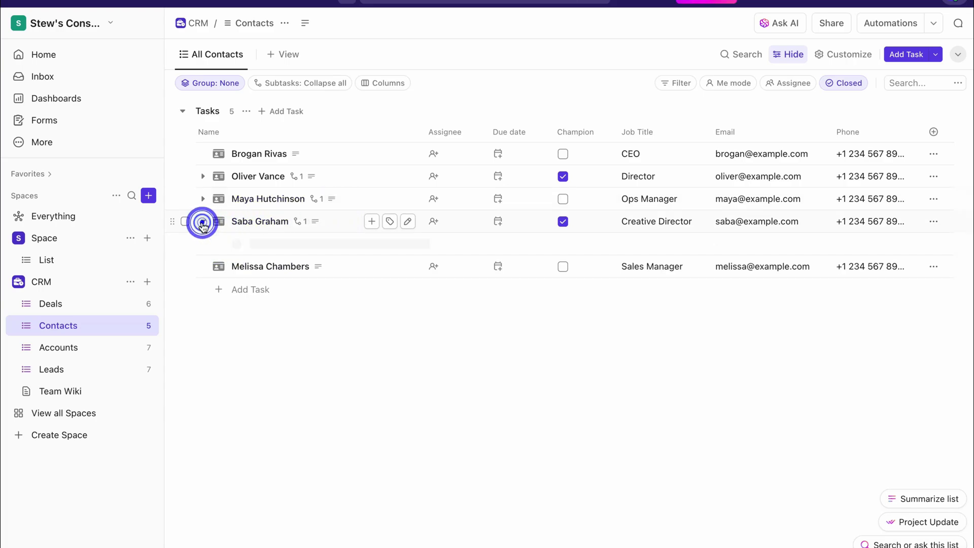
pyautogui.click(263, 243)
pyautogui.click(203, 221)
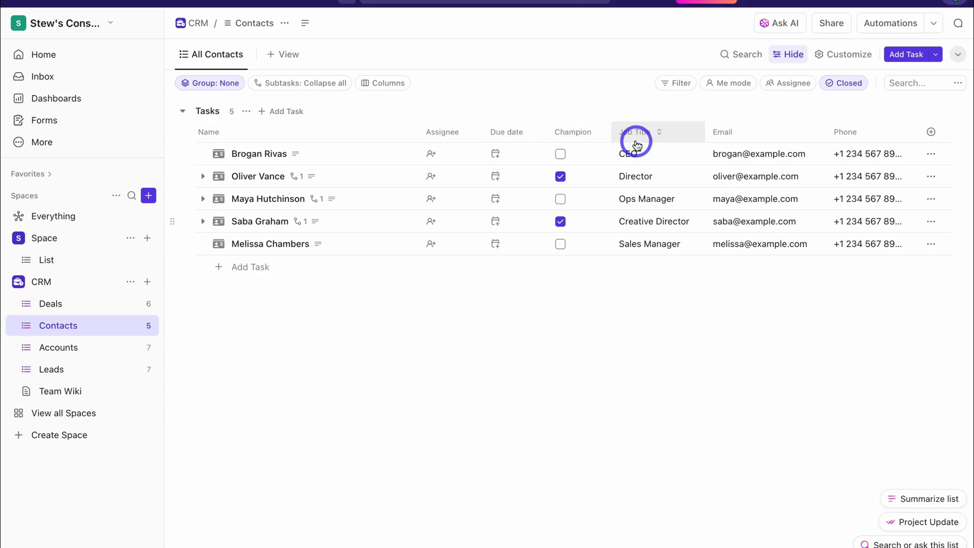
# Create a 'Contact Channel' dropdown column offering WhatsApp, Call, Skype and Email
pyautogui.click(921, 133)
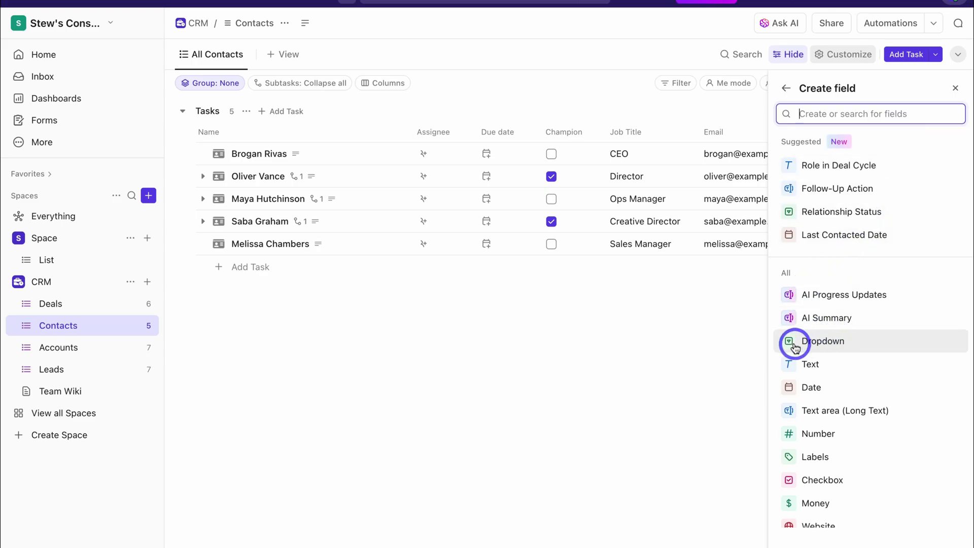
pyautogui.click(858, 348)
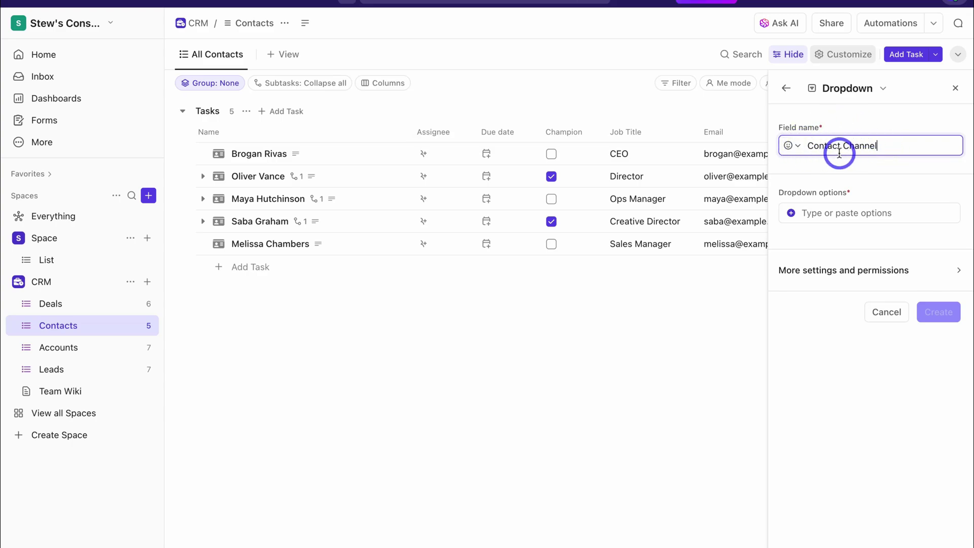
pyautogui.click(839, 211)
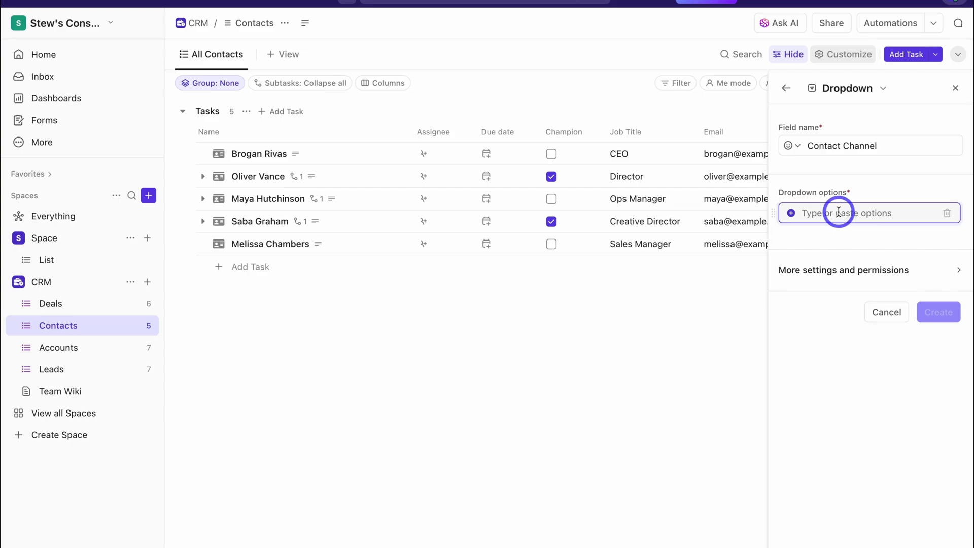
pyautogui.write('WhatsApp Call Skype Email')
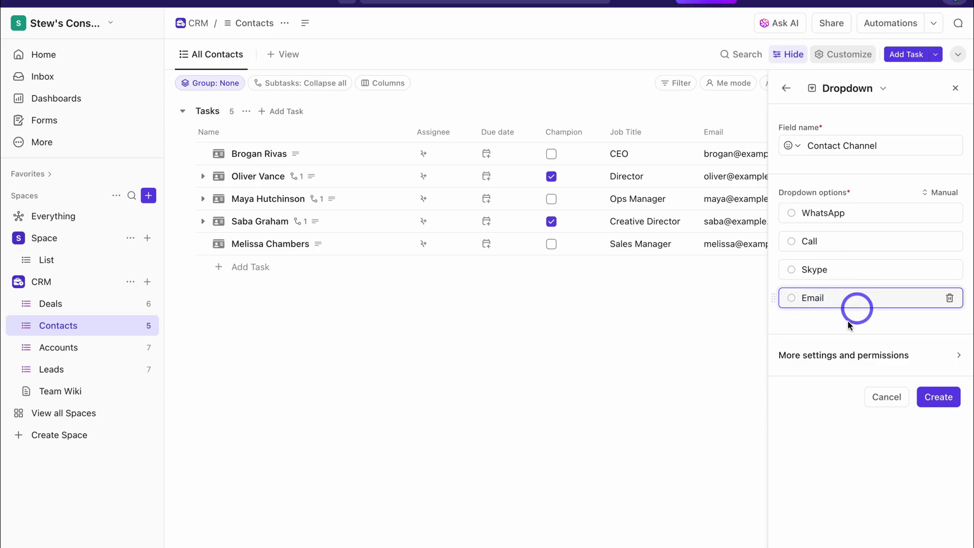
pyautogui.click(938, 397)
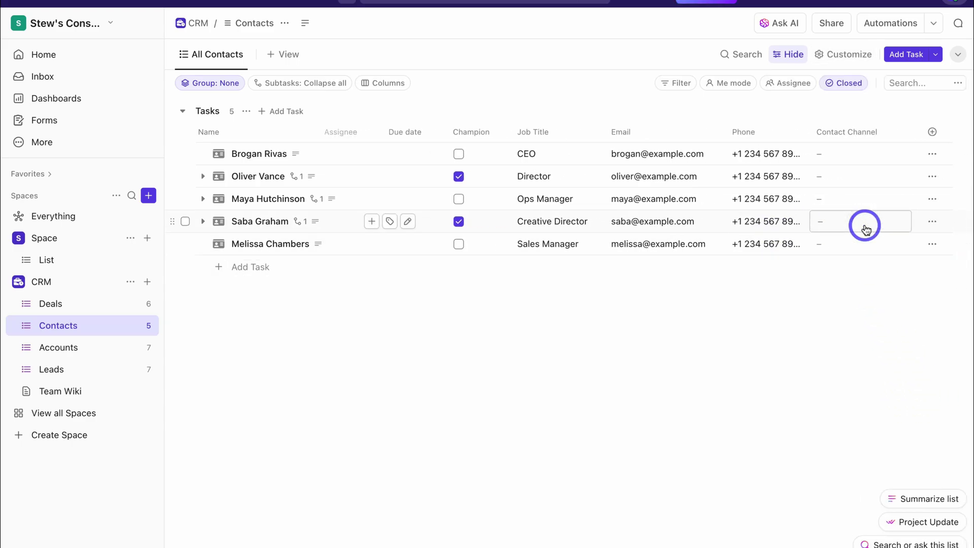
# Set the first contact's Contact Channel to WhatsApp and the second's to Email
pyautogui.click(855, 154)
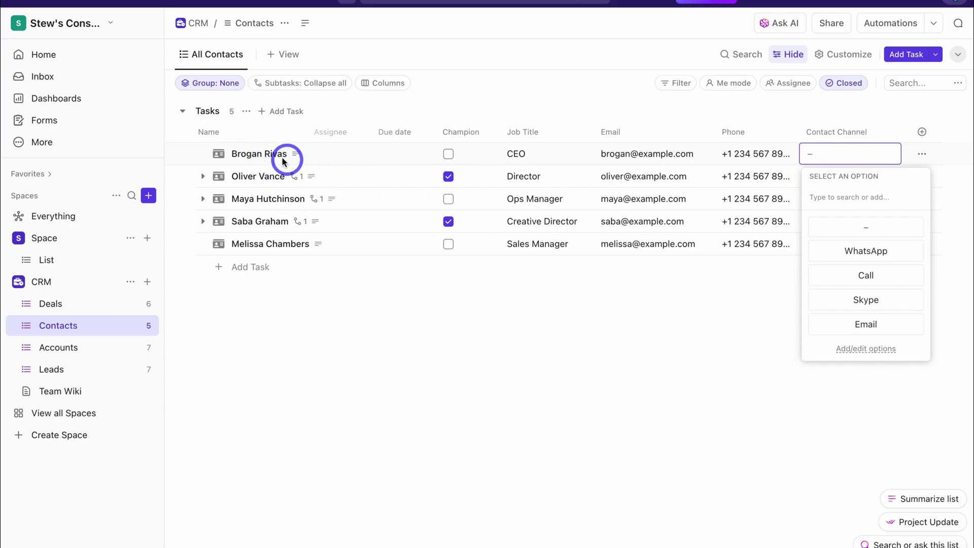
pyautogui.click(867, 250)
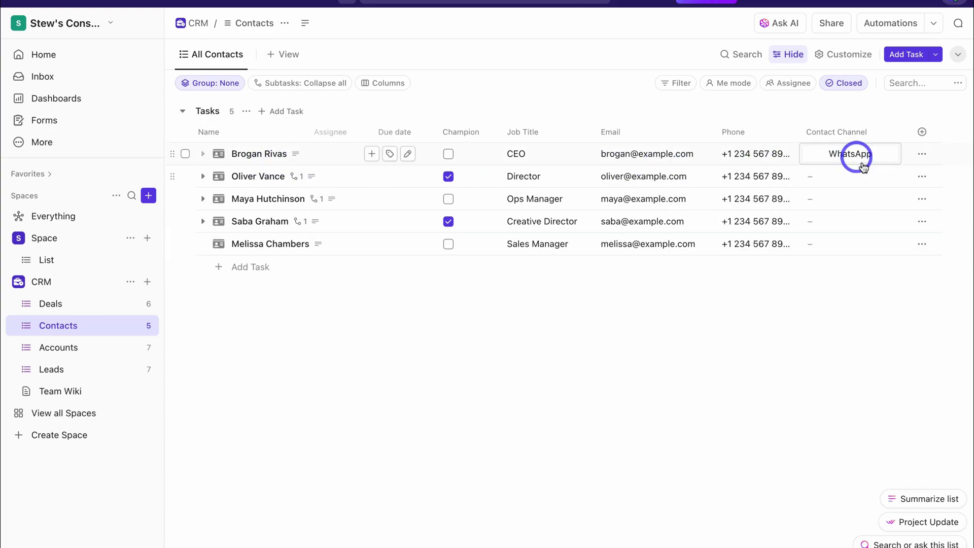
pyautogui.click(851, 180)
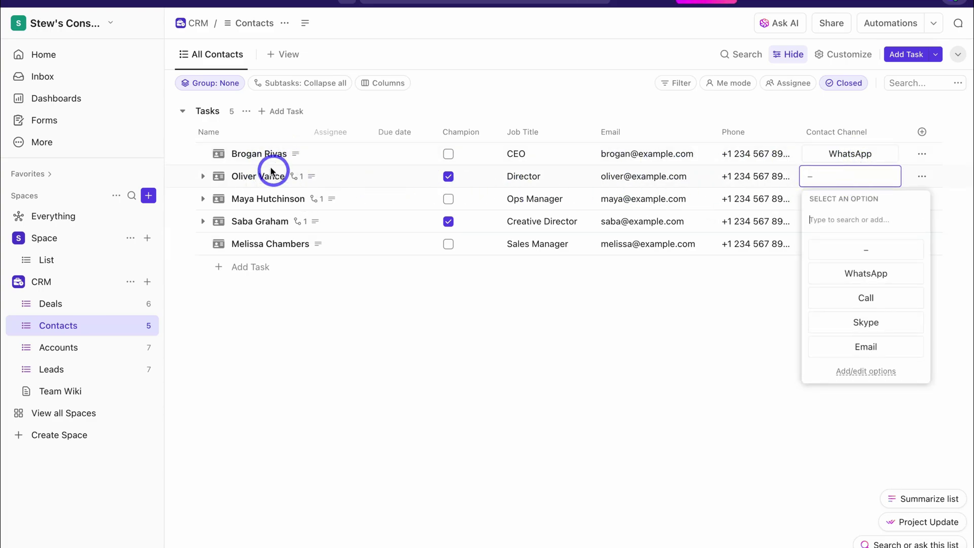
pyautogui.click(869, 348)
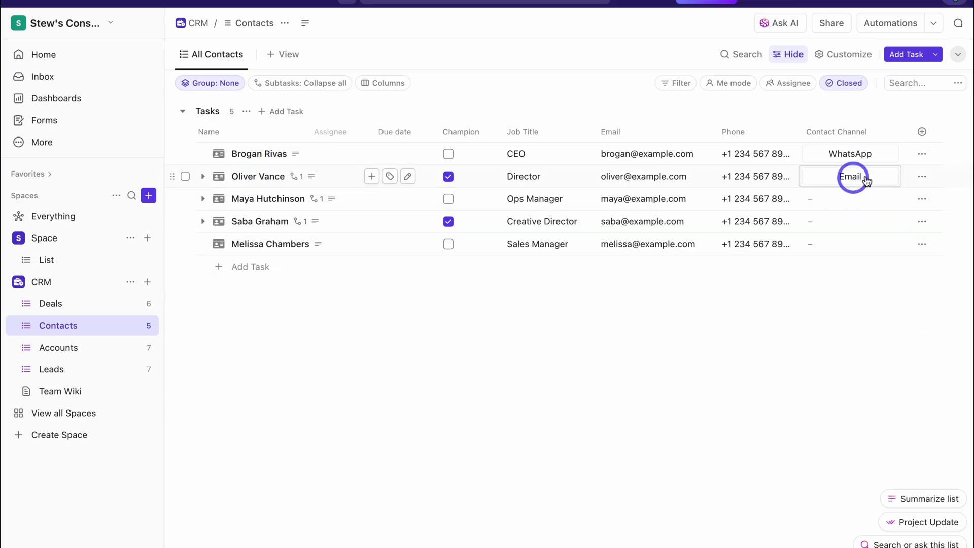
# Give the WhatsApp Contact Channel option a teal-green colour in the field's option settings
pyautogui.click(871, 177)
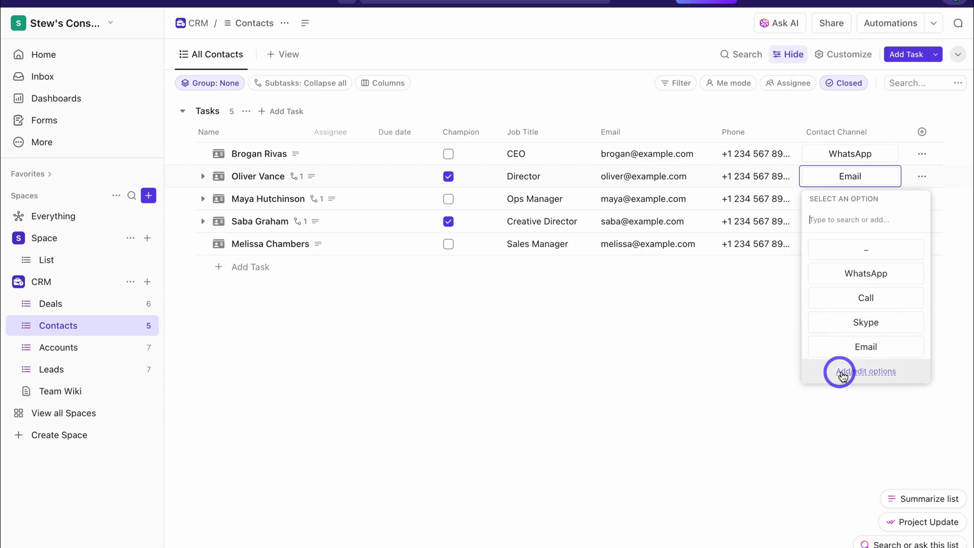
pyautogui.click(873, 375)
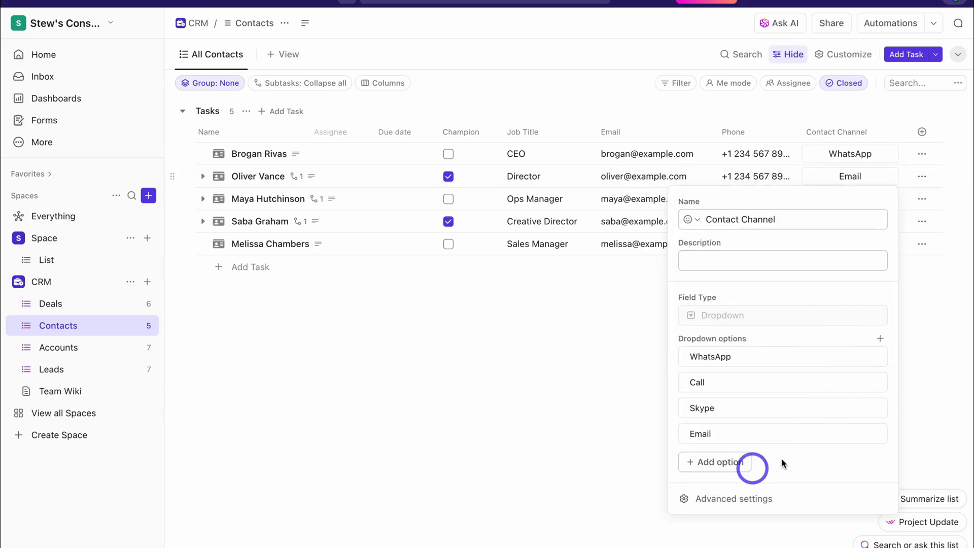
pyautogui.click(859, 357)
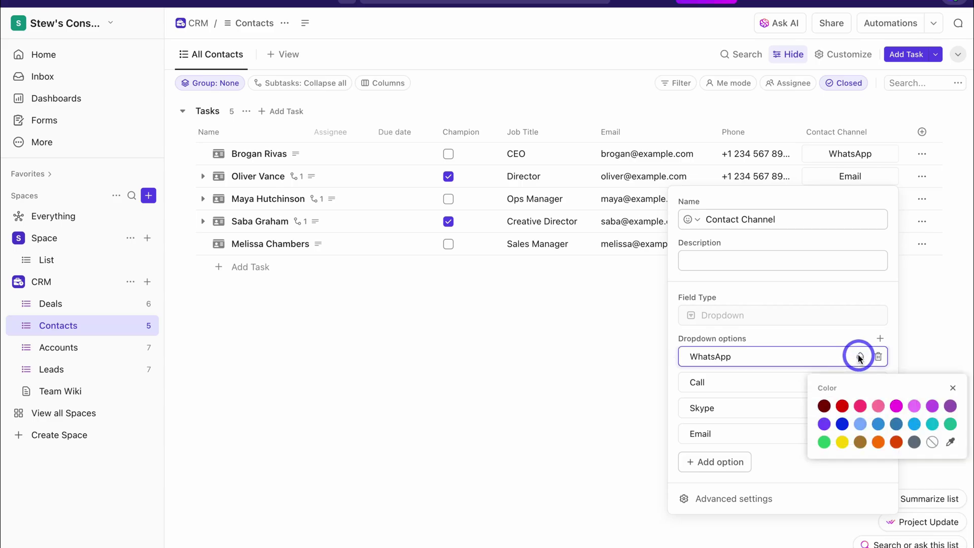
pyautogui.click(950, 423)
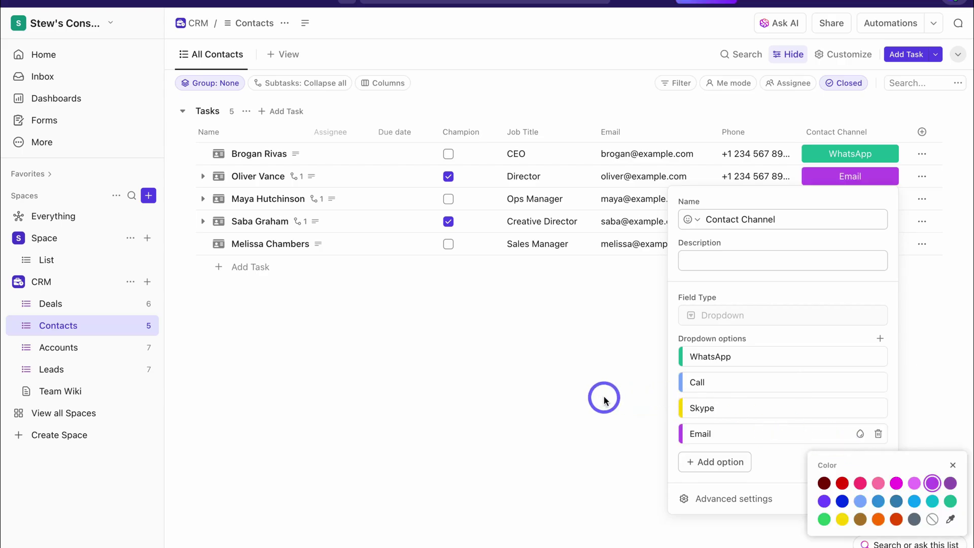
pyautogui.click(604, 396)
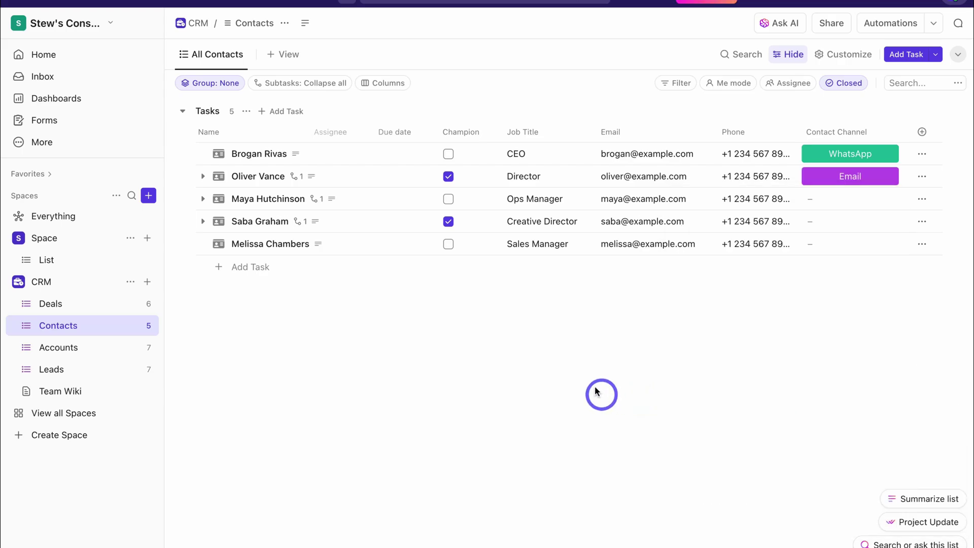
pyautogui.click(247, 274)
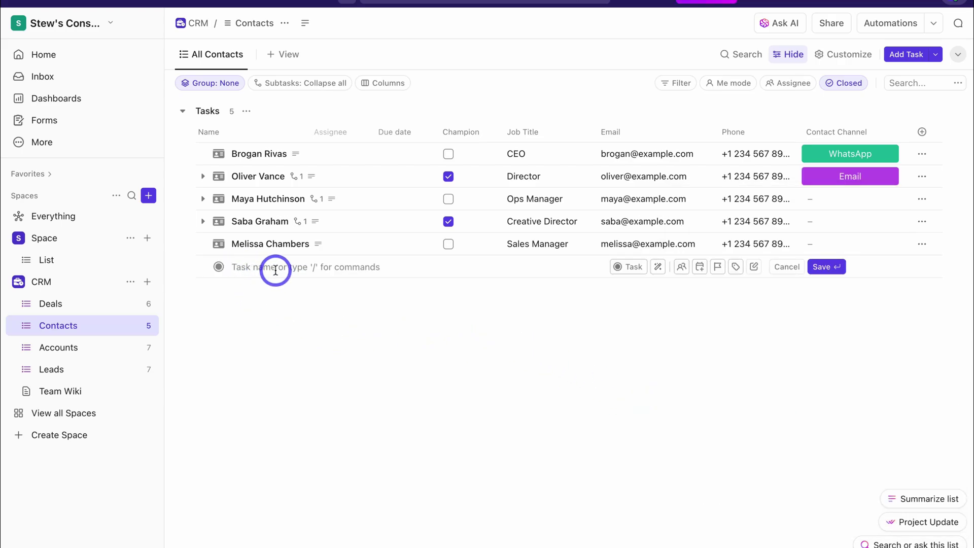
# Add a 'Sam Smith' row to Contacts and set its item type to Contact
pyautogui.press('Return')
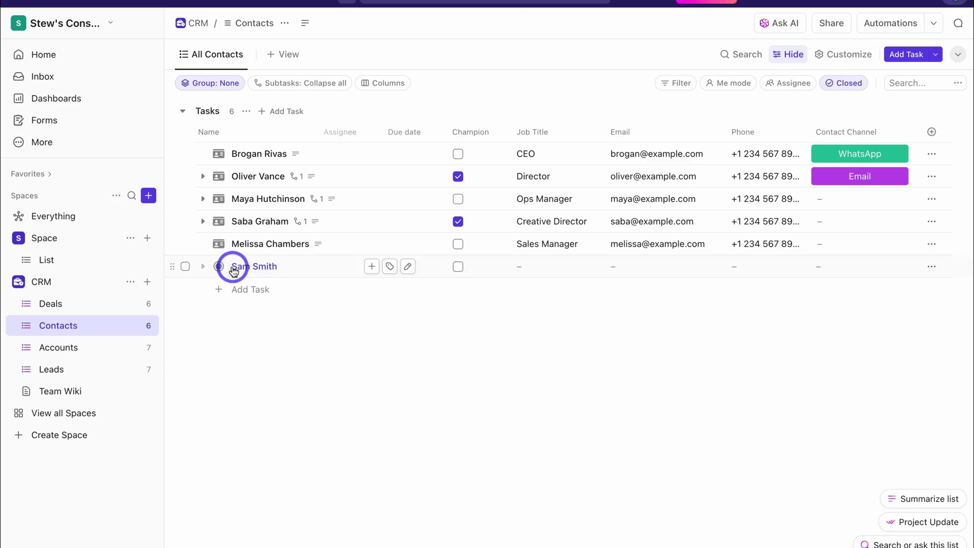
pyautogui.click(318, 268)
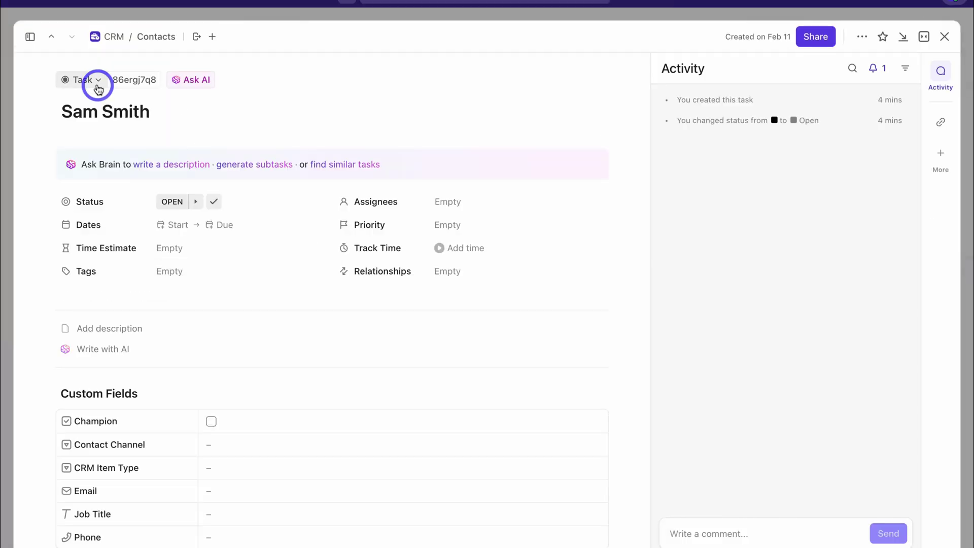
pyautogui.click(87, 81)
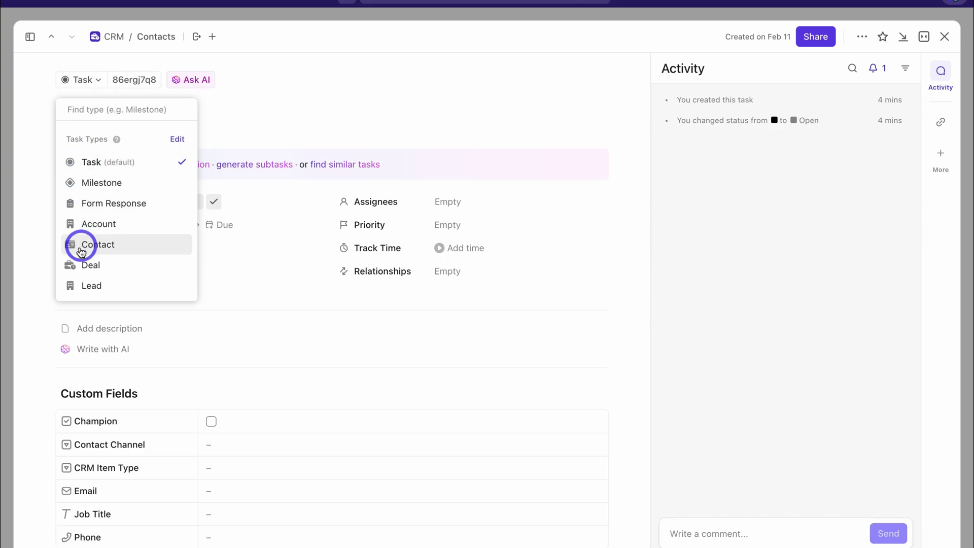
pyautogui.click(126, 248)
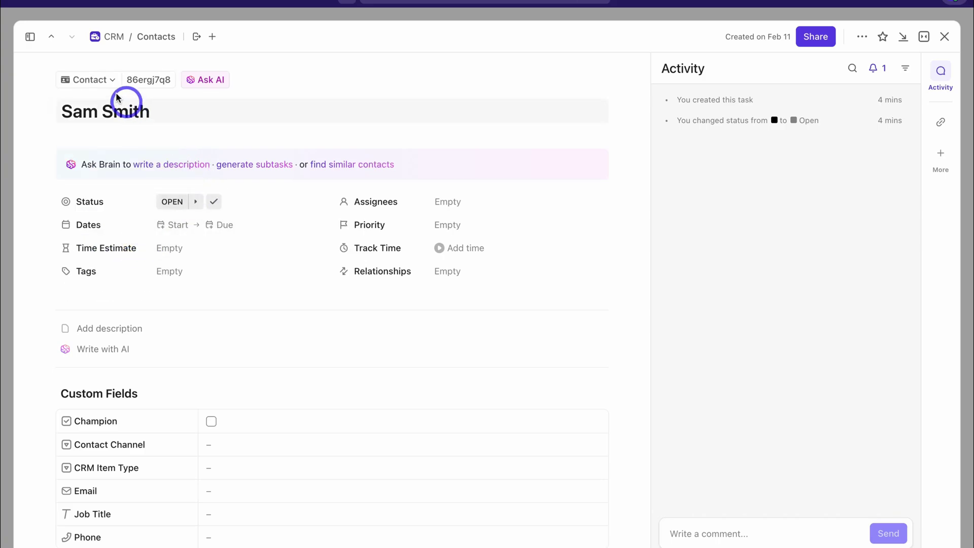
pyautogui.click(103, 81)
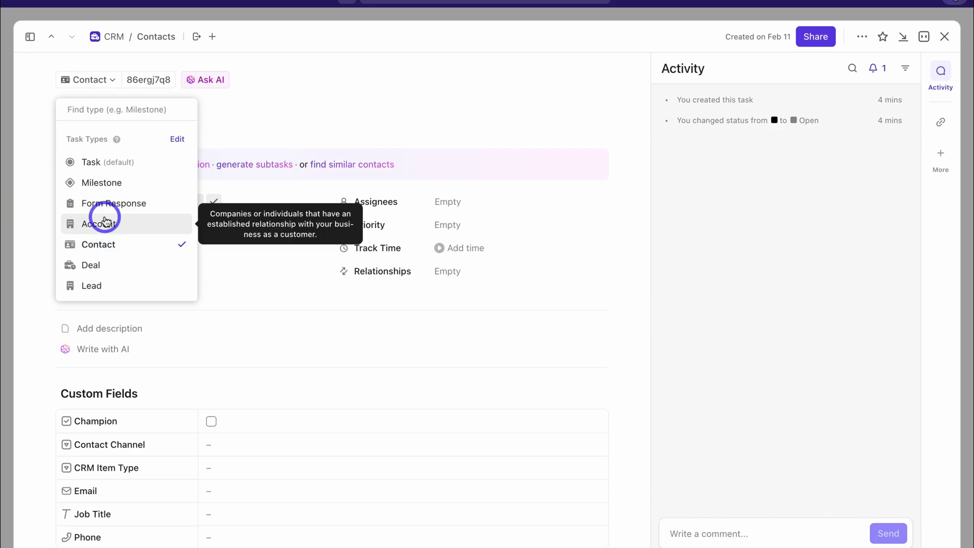
pyautogui.click(267, 123)
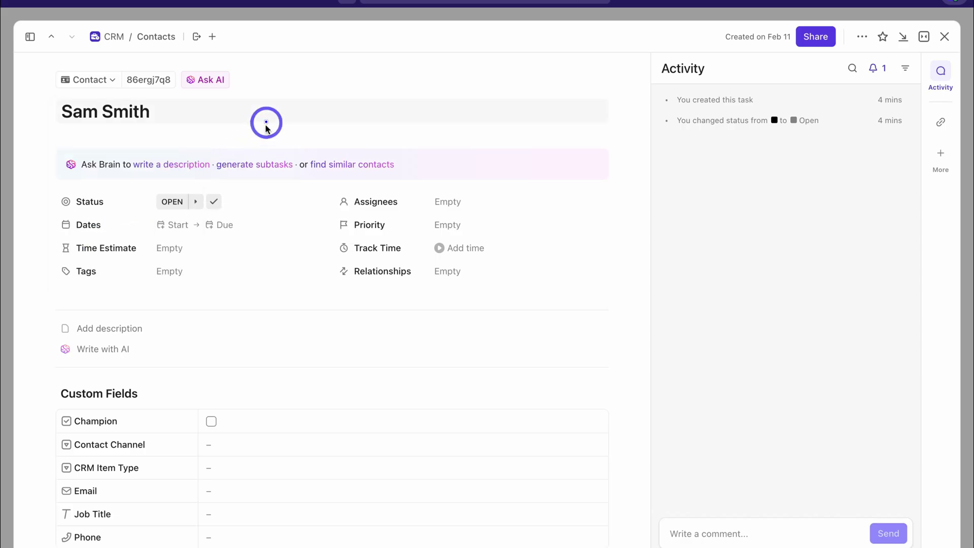
pyautogui.click(944, 36)
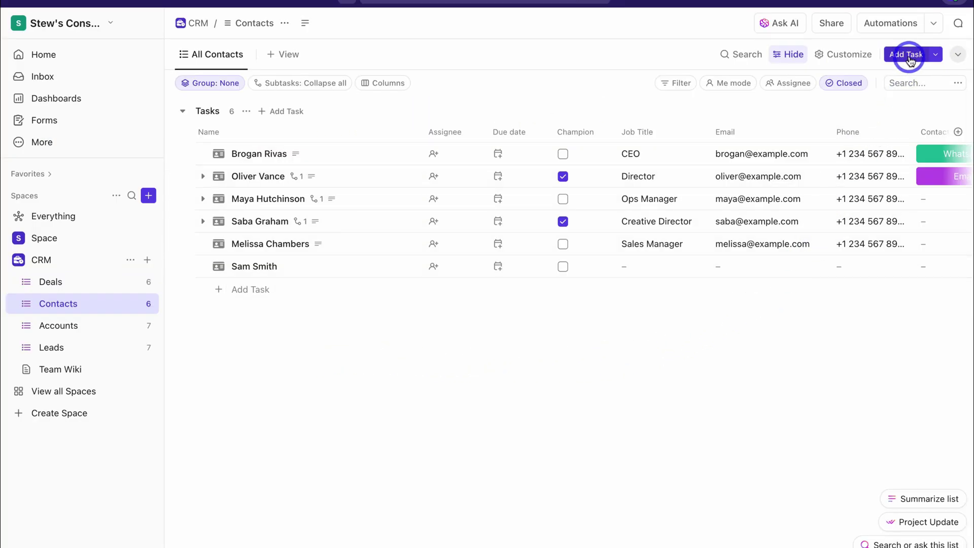
pyautogui.click(933, 54)
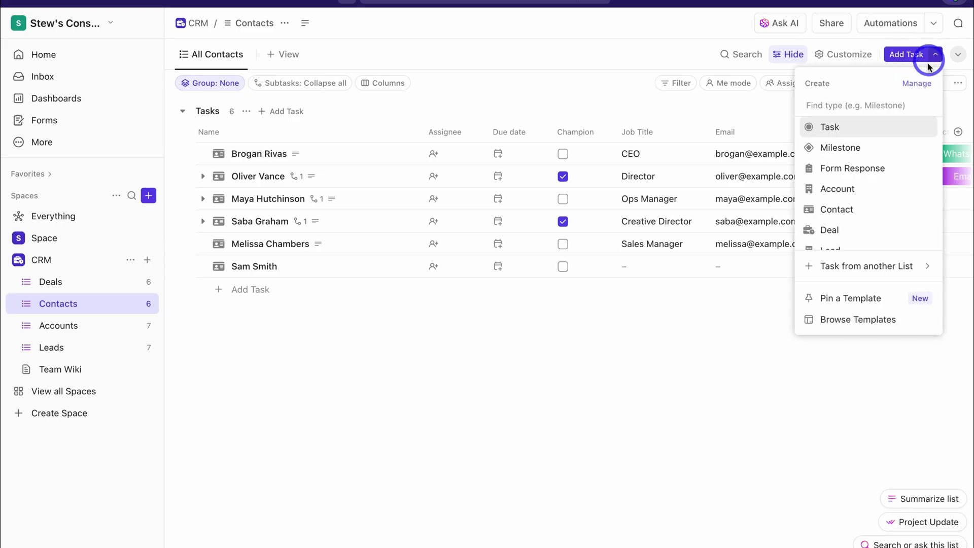
pyautogui.click(879, 217)
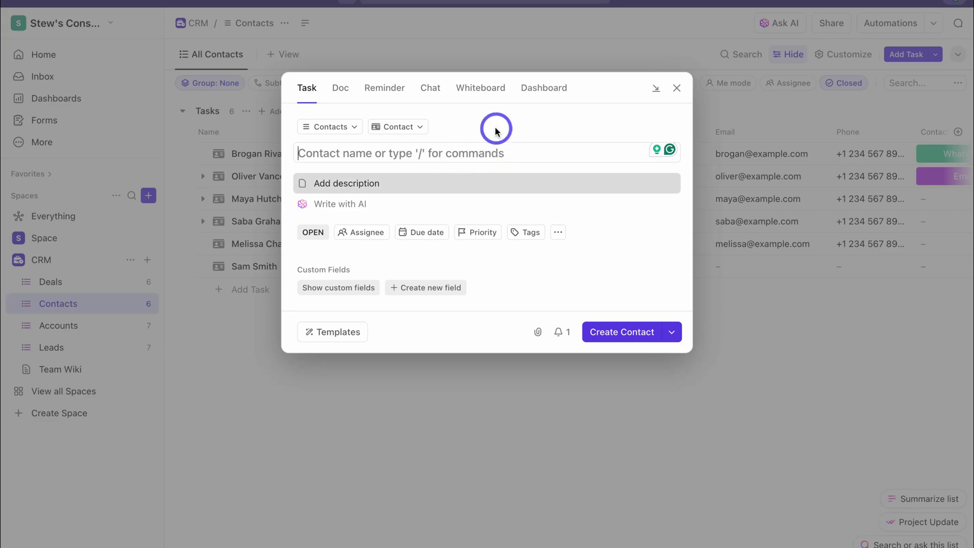
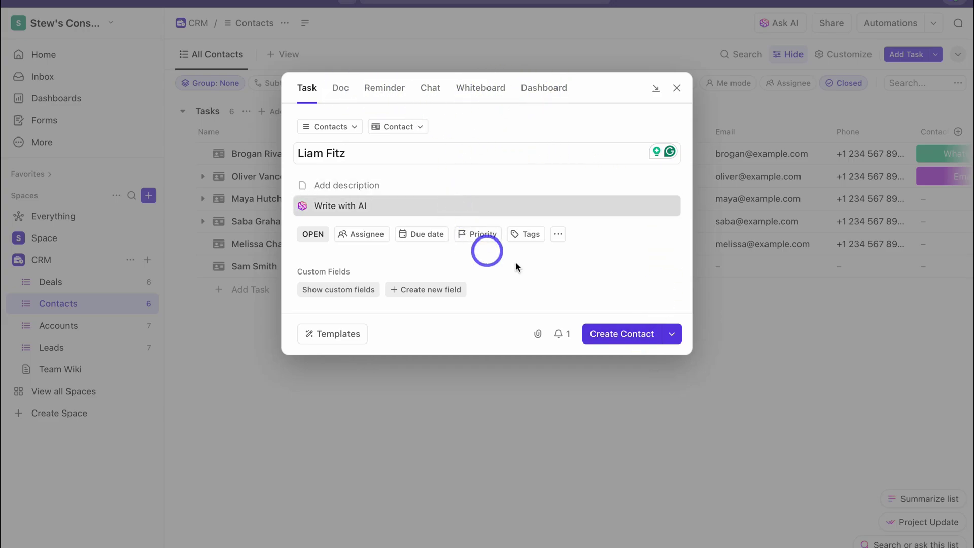
pyautogui.click(623, 332)
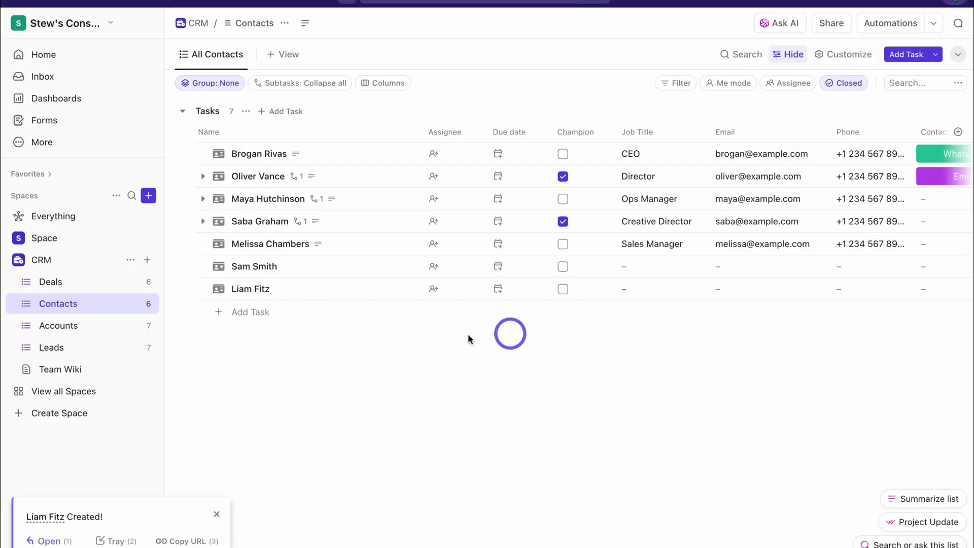
pyautogui.click(299, 291)
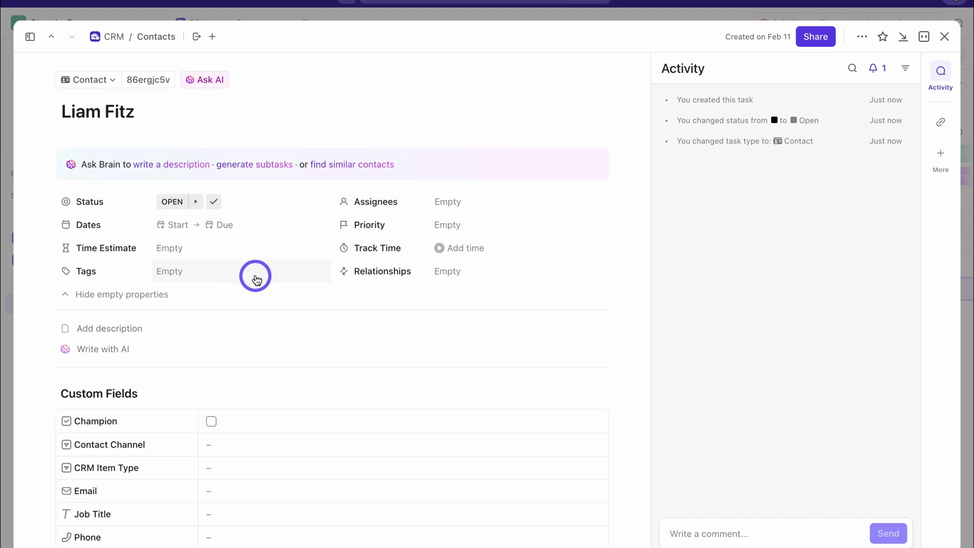
pyautogui.click(173, 229)
pyautogui.click(361, 375)
pyautogui.click(453, 208)
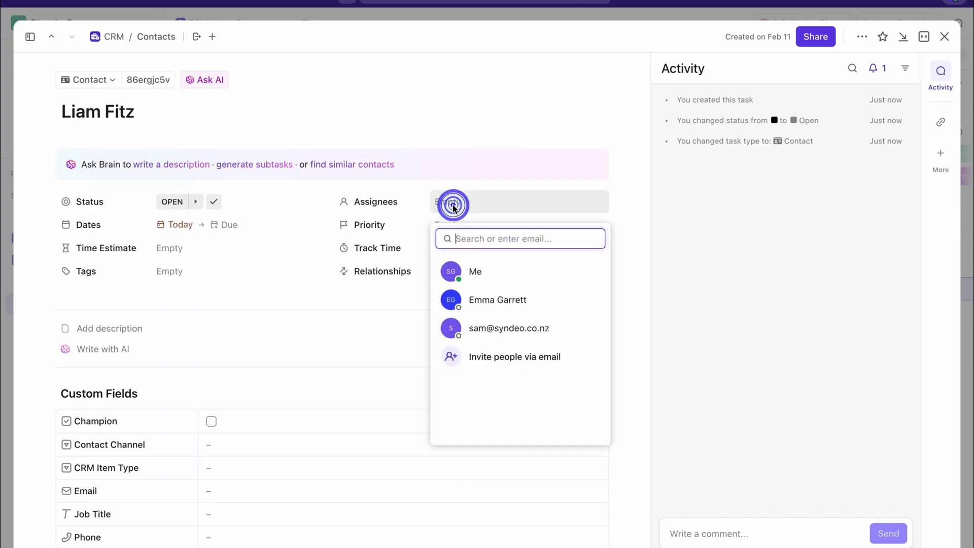
pyautogui.click(496, 256)
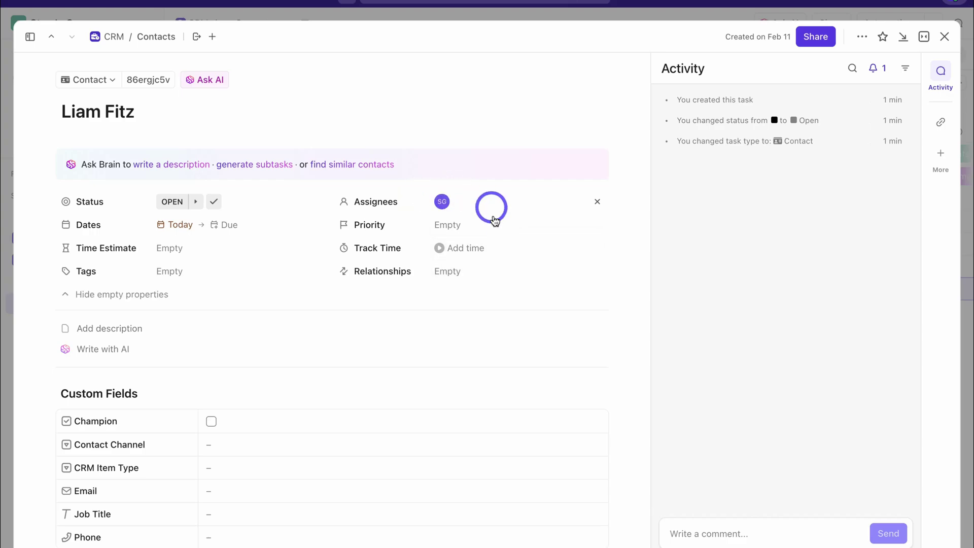
# Set Liam's Contact Channel to Call and CRM Item Type to Contact
pyautogui.scroll(-3, 485, 225)
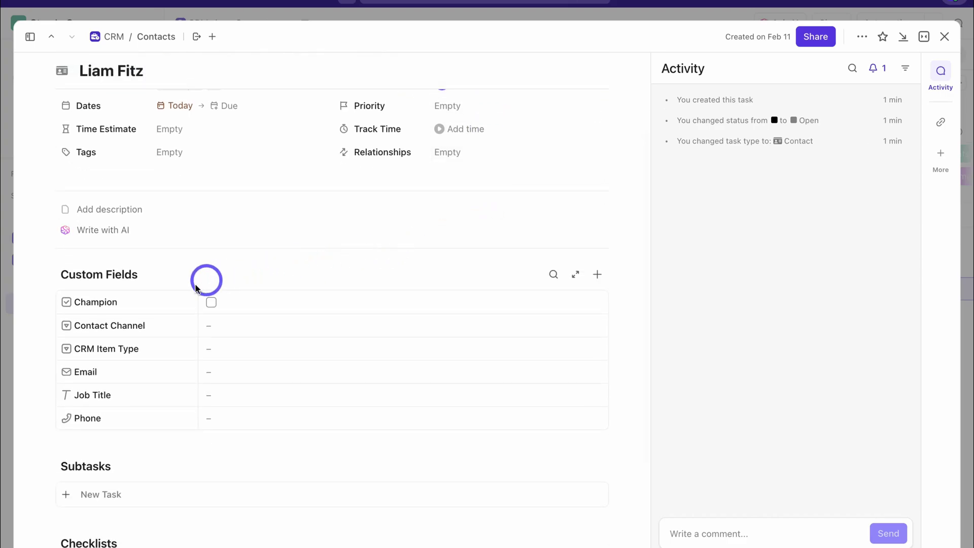
pyautogui.click(236, 332)
pyautogui.click(285, 442)
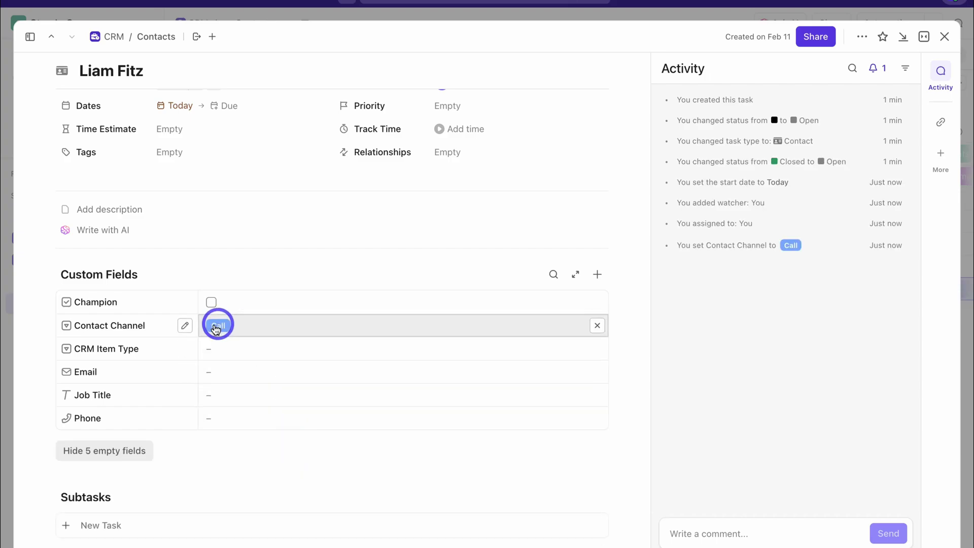
pyautogui.click(239, 351)
pyautogui.click(271, 517)
# Enter Liam's e-mail address, job title Owner and phone number
pyautogui.click(262, 373)
pyautogui.write('liam@example.com')
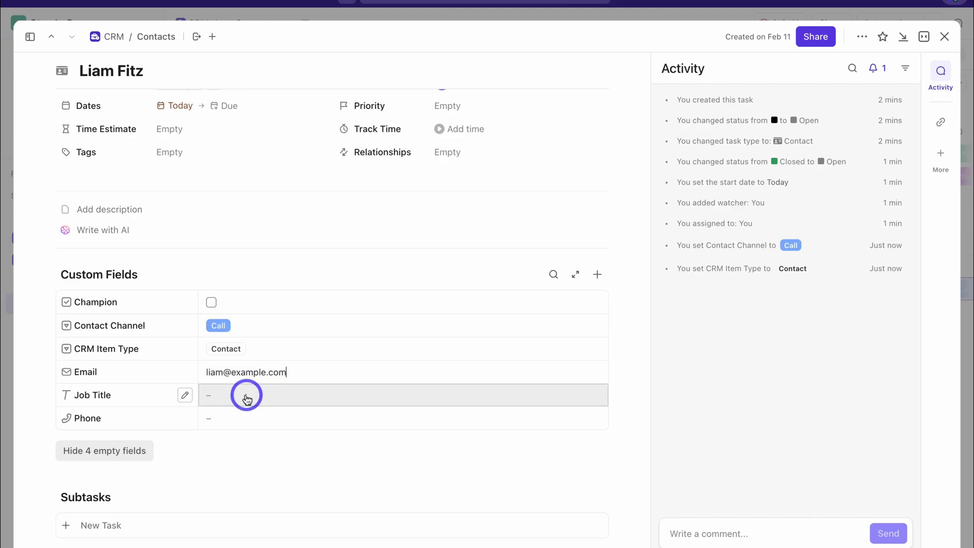
pyautogui.write('Owner')
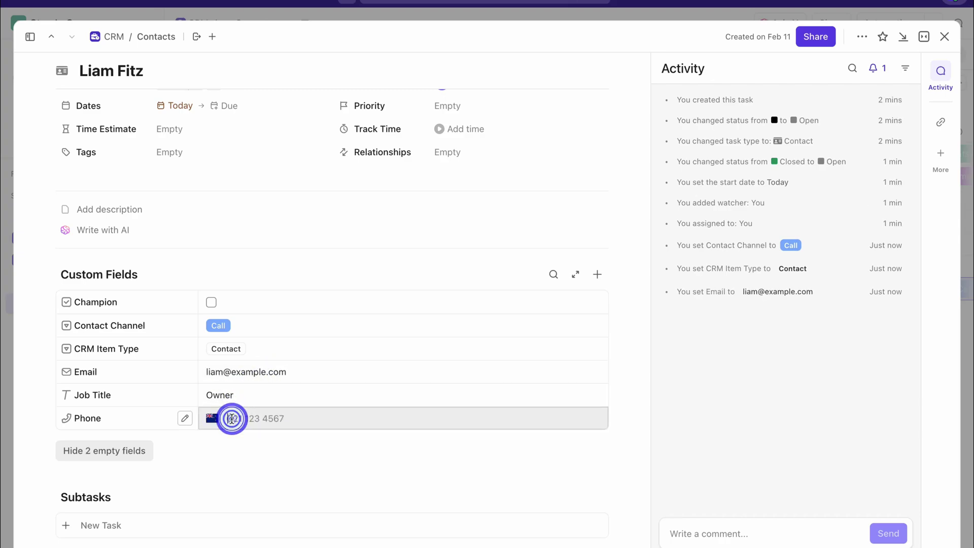
pyautogui.click(232, 418)
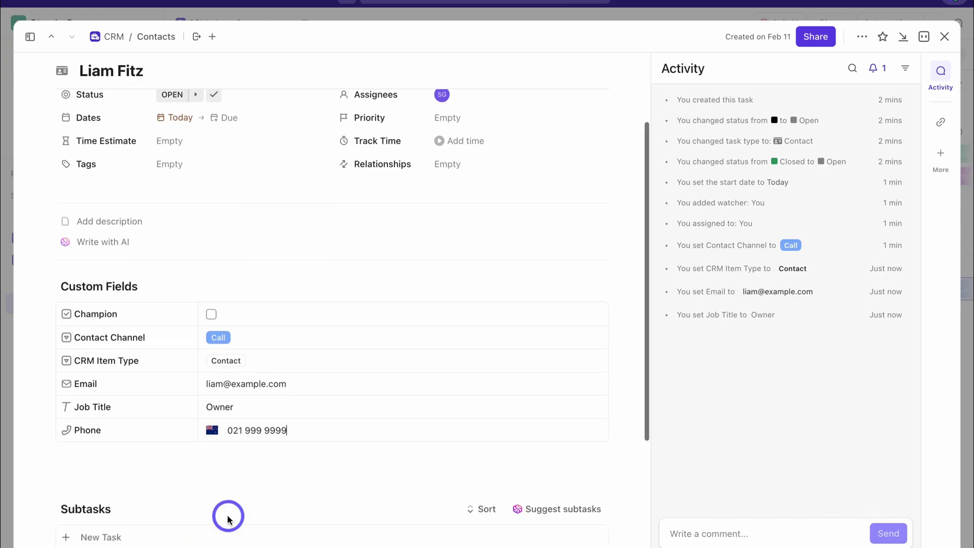
pyautogui.scroll(-5, 226, 516)
pyautogui.scroll(-1, 178, 487)
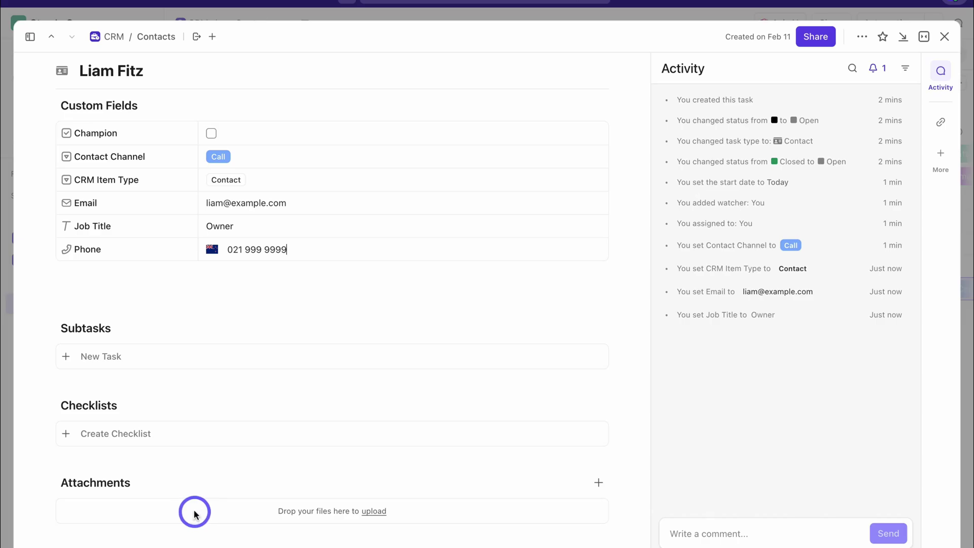
pyautogui.scroll(6, 195, 513)
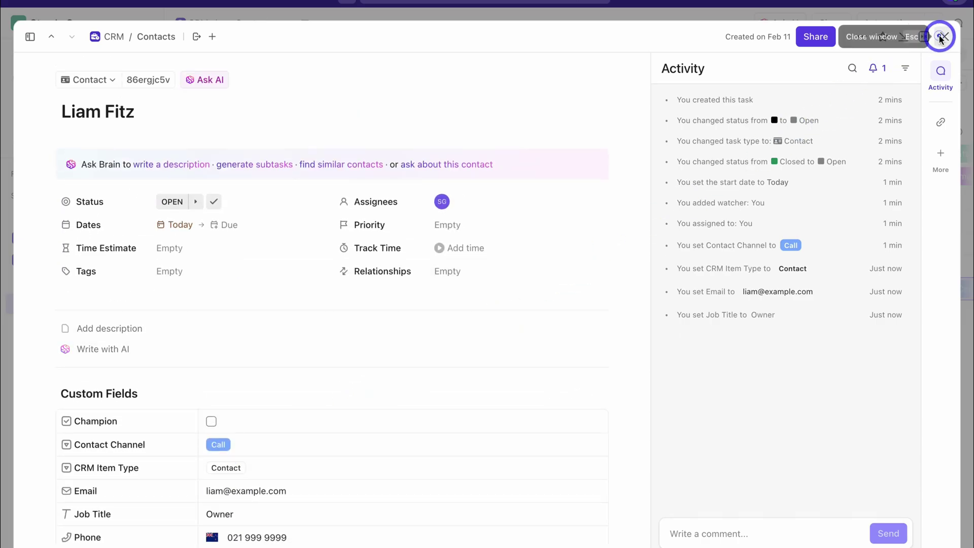
pyautogui.click(940, 36)
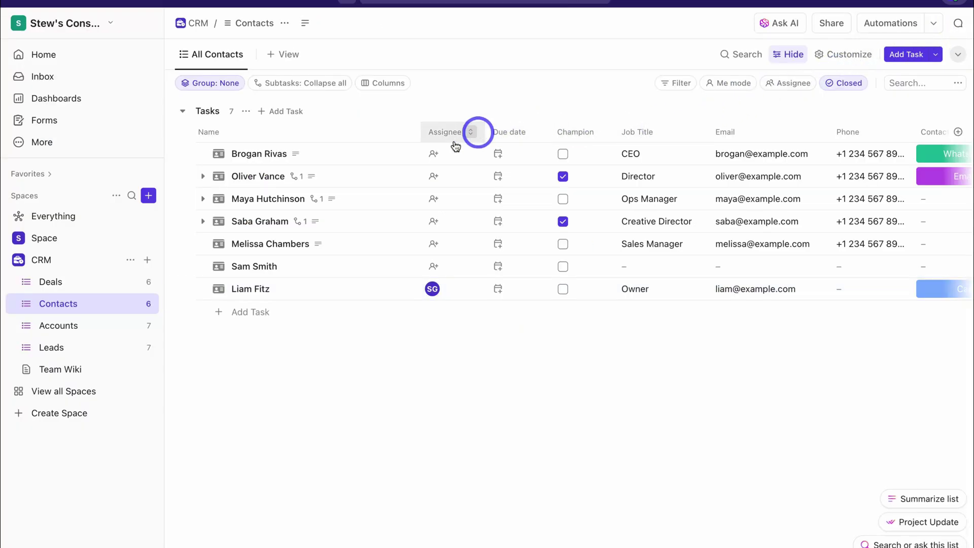
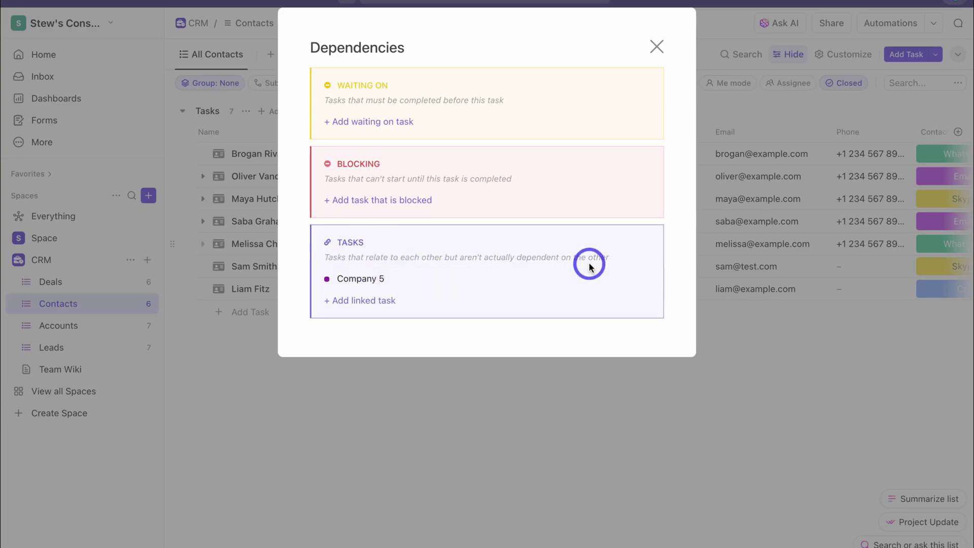
pyautogui.press('Escape')
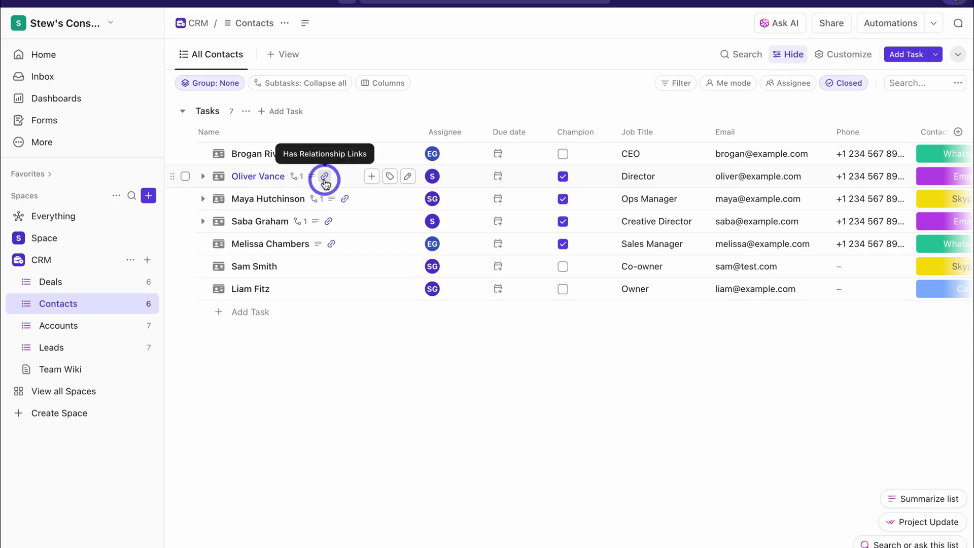
pyautogui.click(325, 177)
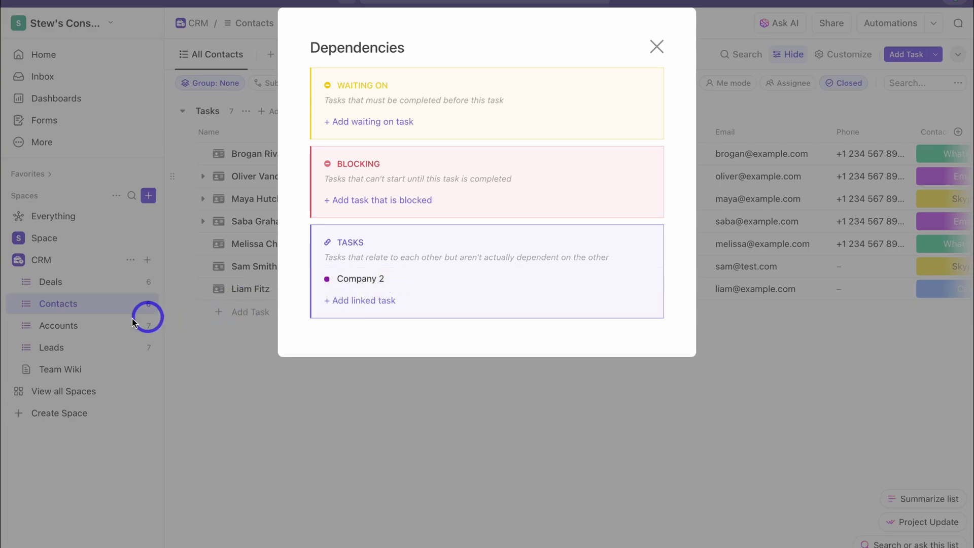
pyautogui.click(655, 51)
pyautogui.click(263, 243)
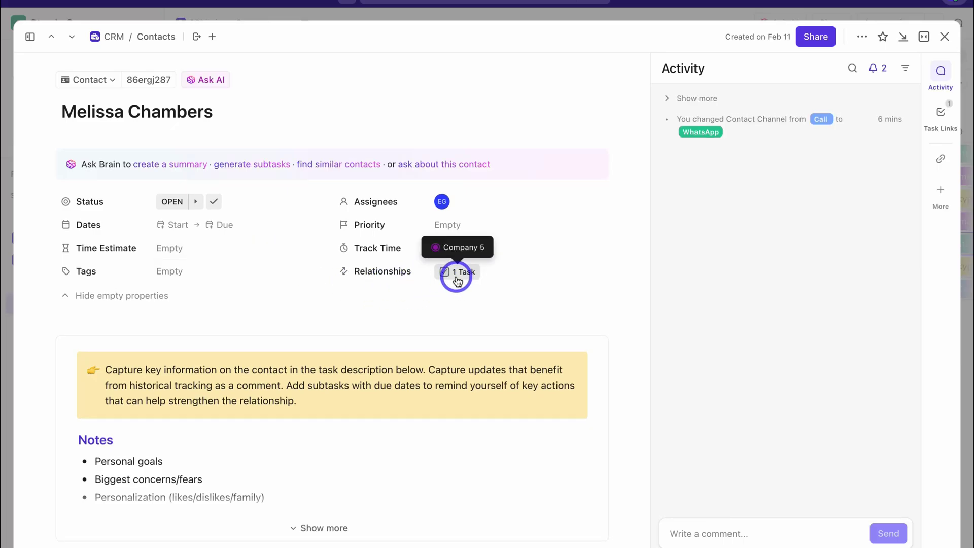
pyautogui.click(944, 37)
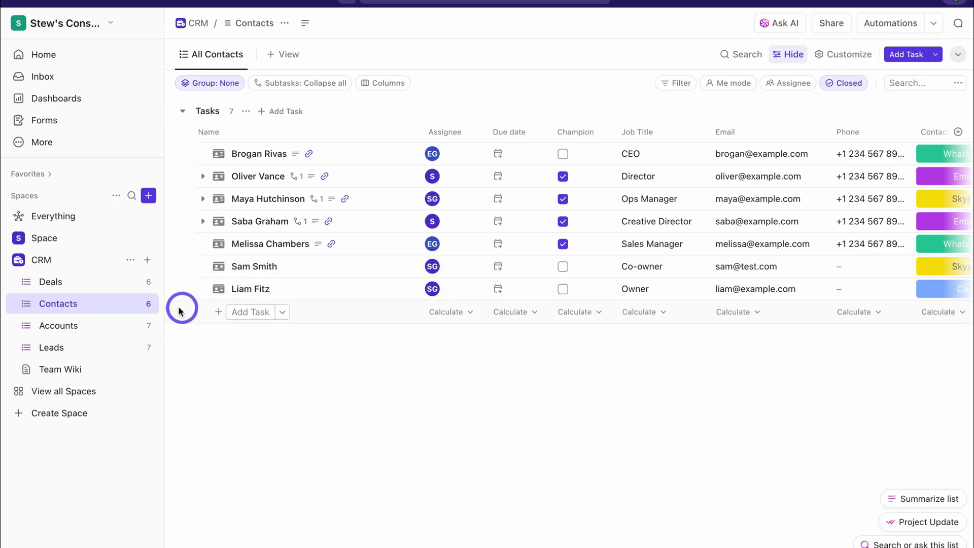
# Add a Sam's Fishing Gear account to the PROSPECT group in Accounts
pyautogui.click(108, 325)
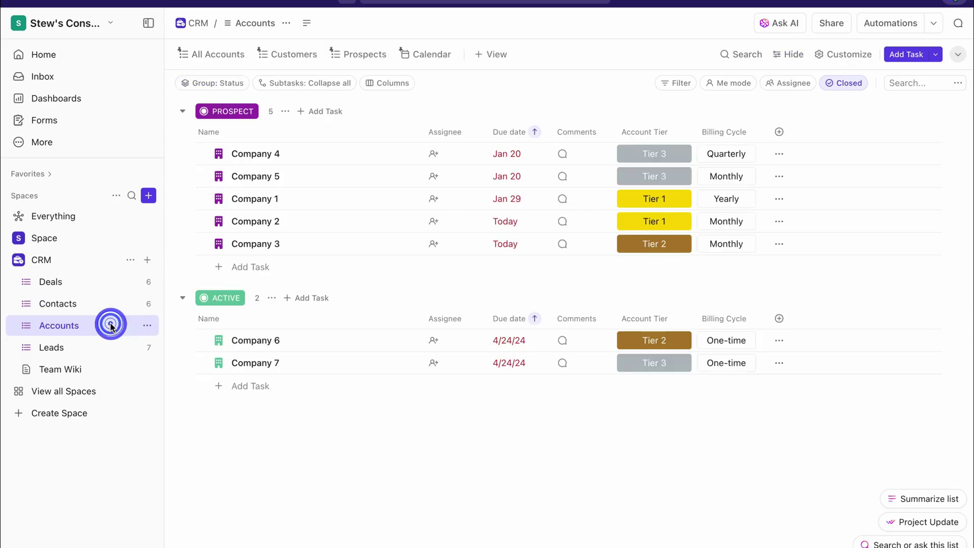
pyautogui.click(235, 267)
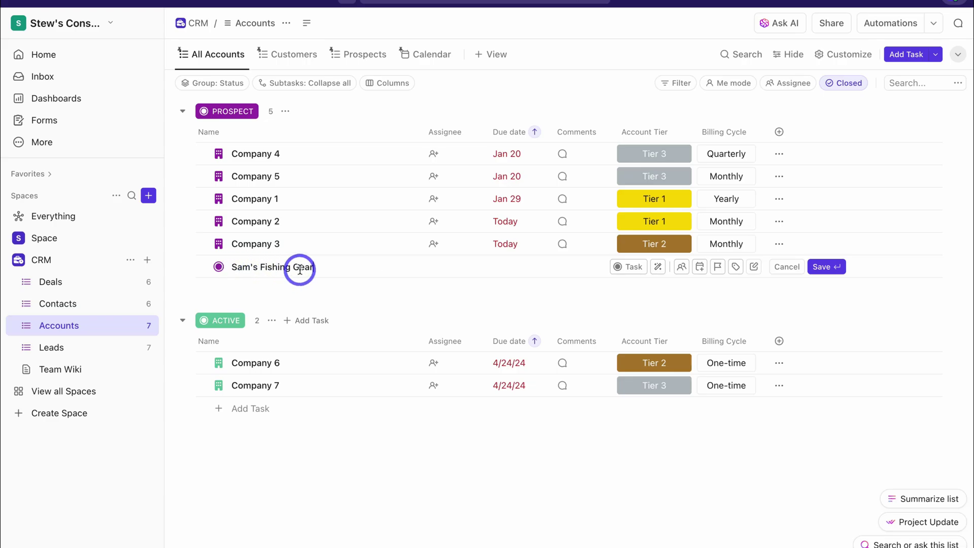
pyautogui.press('Return')
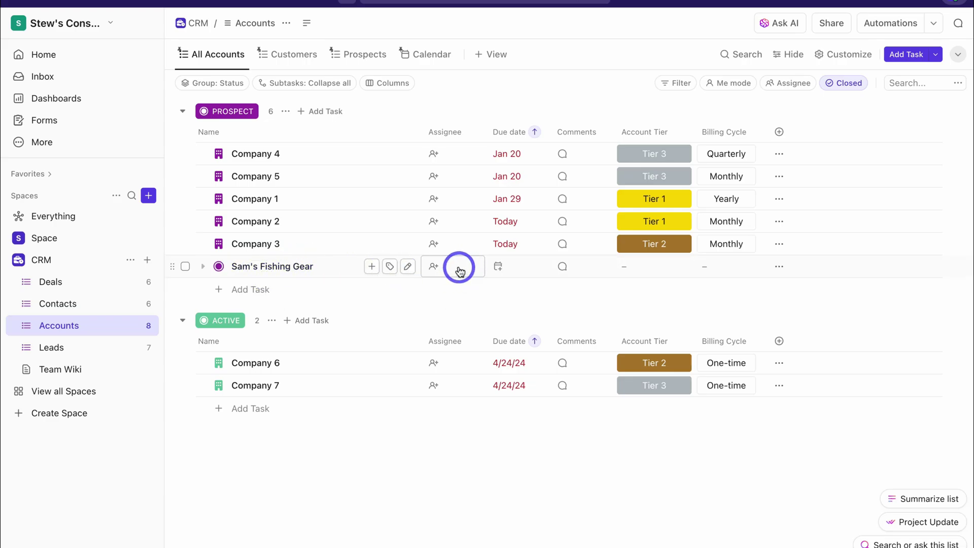
# Assign Sam's Fishing Gear to me and set its Account Tier to Tier 1
pyautogui.click(459, 267)
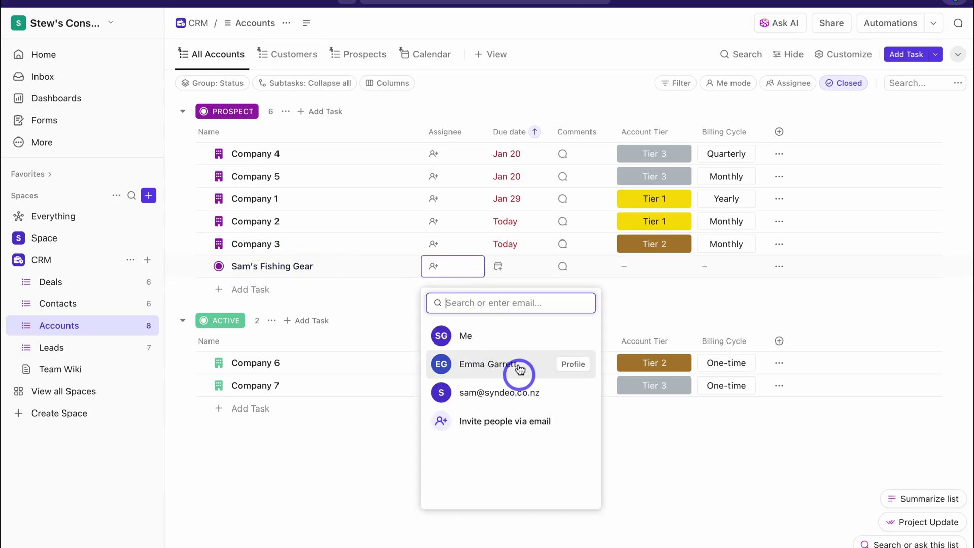
pyautogui.click(513, 336)
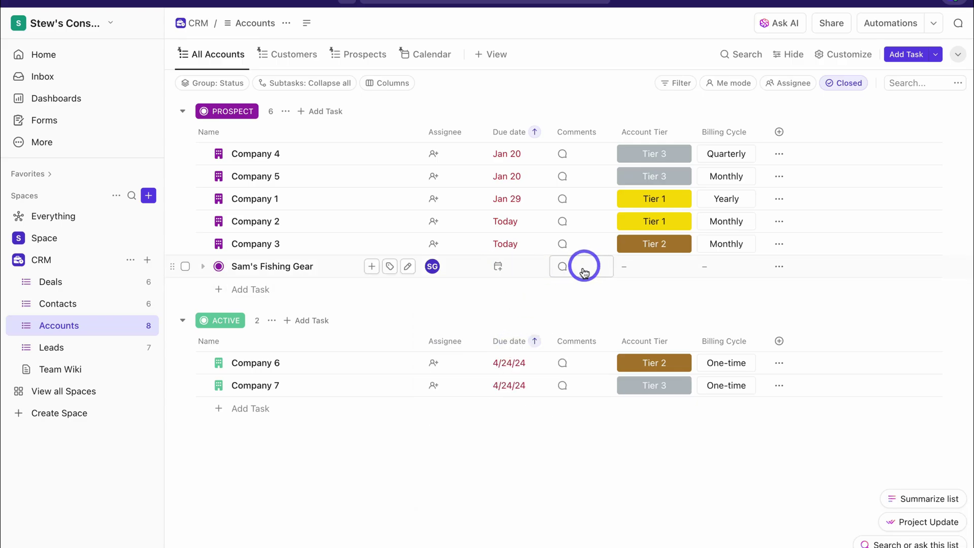
pyautogui.click(654, 269)
pyautogui.click(654, 363)
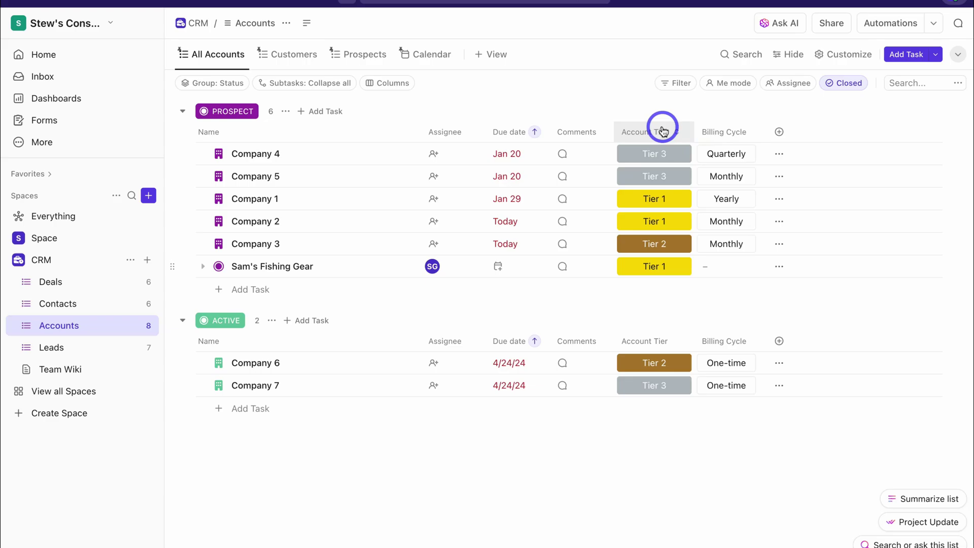
# Browse the new custom field column options, then dismiss them
pyautogui.click(779, 132)
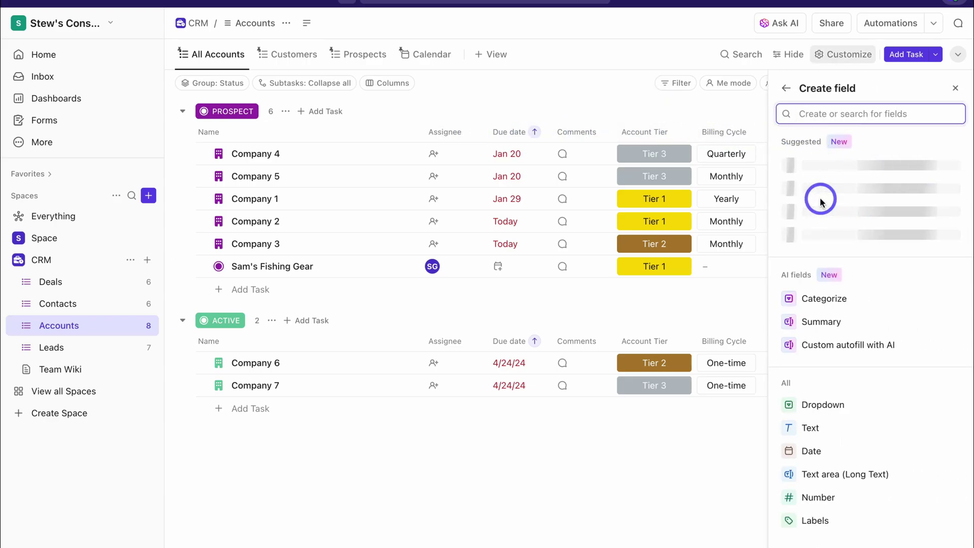
pyautogui.scroll(-1, 830, 304)
pyautogui.scroll(-3, 829, 317)
pyautogui.scroll(3, 859, 267)
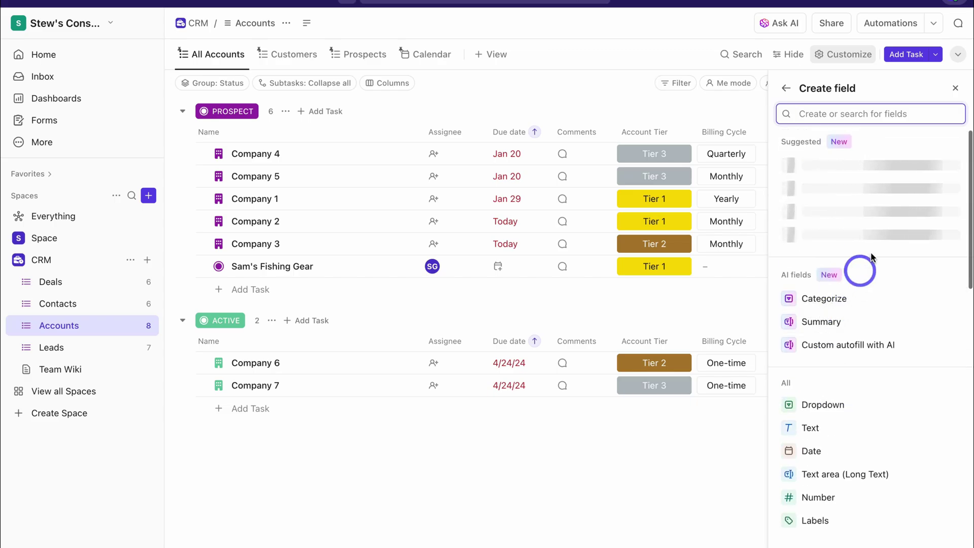
pyautogui.click(955, 87)
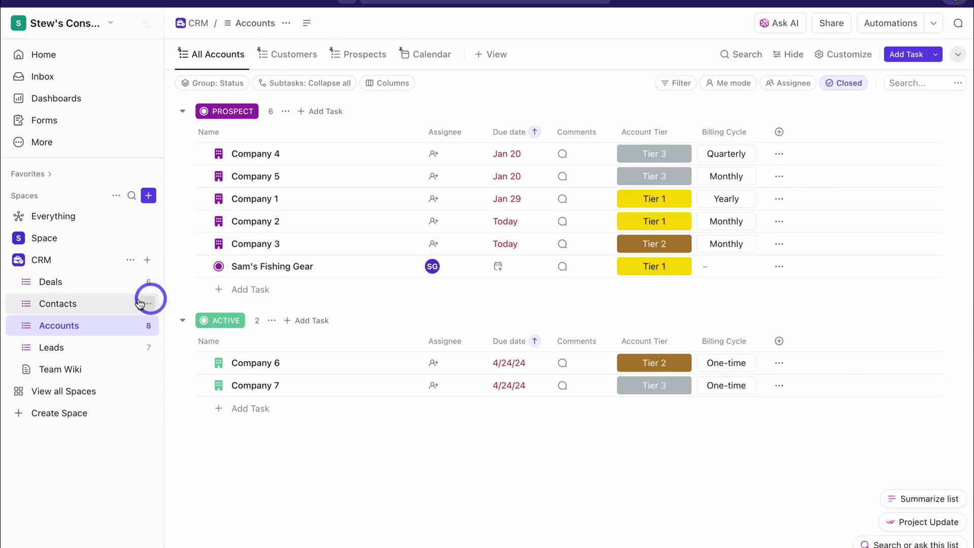
# Add a Relationships link from contact Sam Smith to Sam's Fishing Gear, then reopen Accounts
pyautogui.click(70, 304)
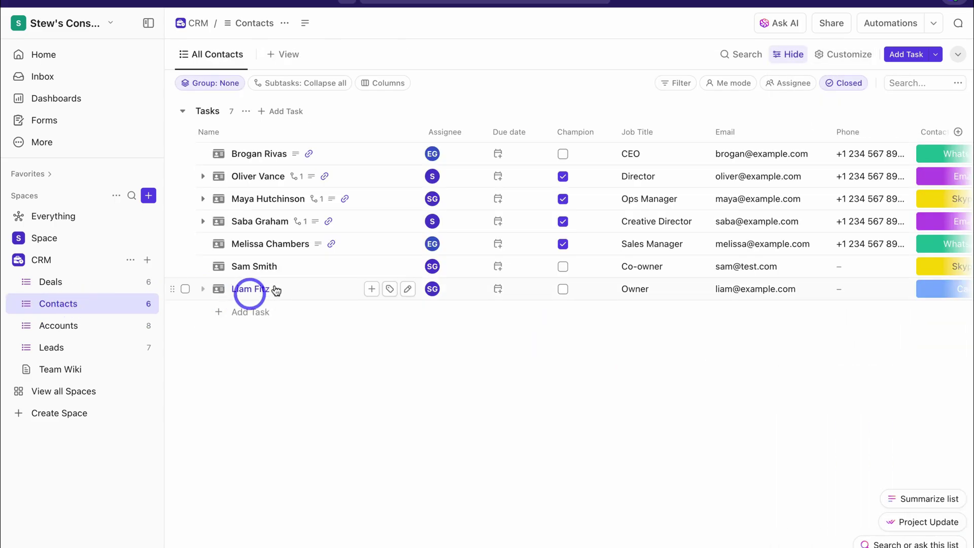
pyautogui.click(297, 265)
pyautogui.click(448, 270)
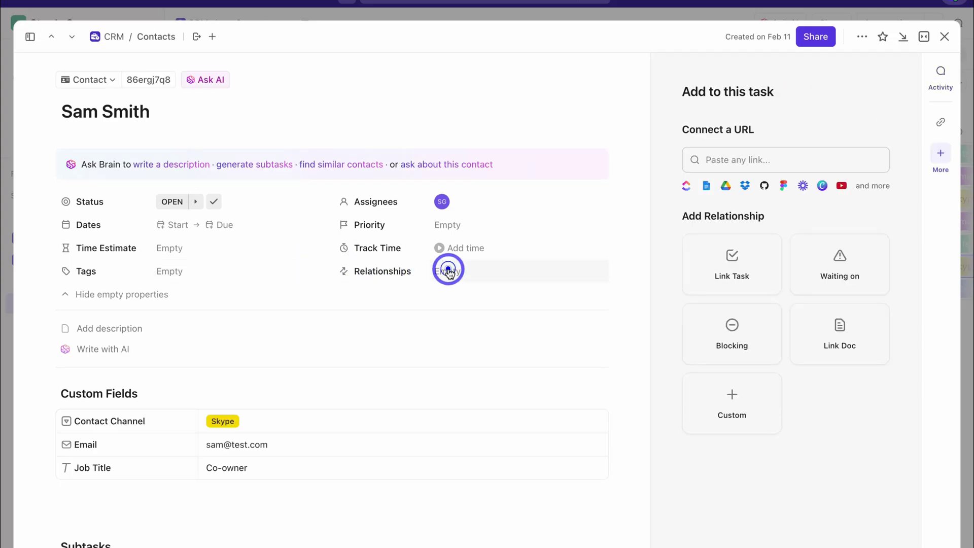
pyautogui.click(744, 272)
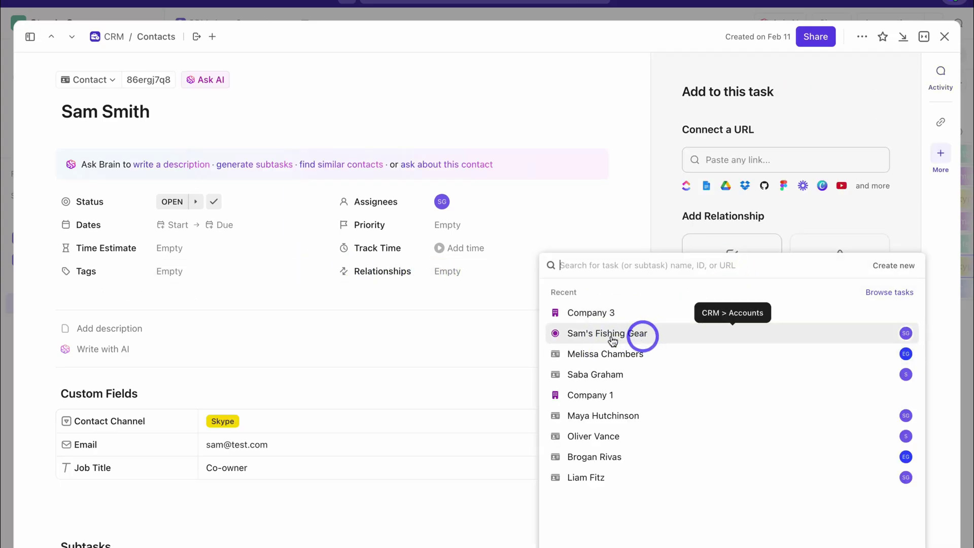
pyautogui.click(669, 339)
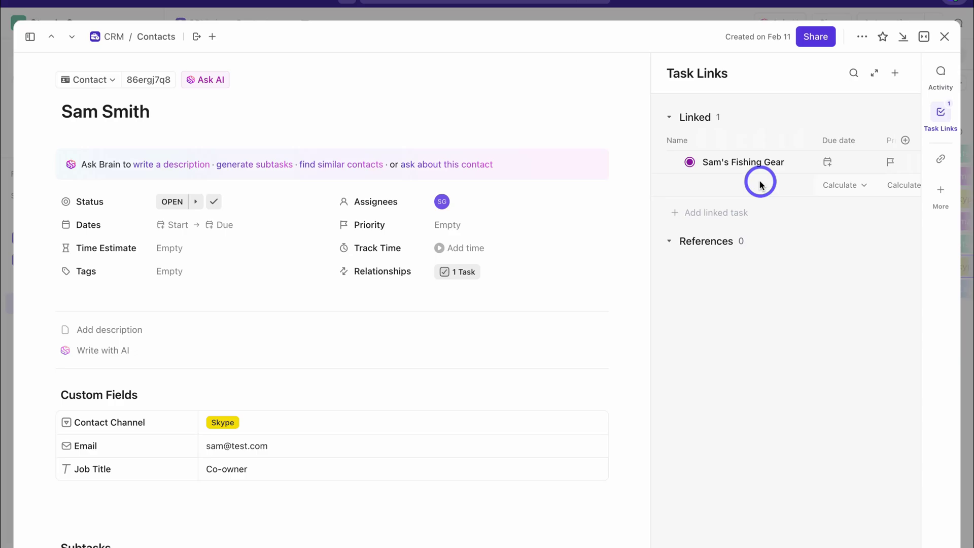
pyautogui.click(944, 38)
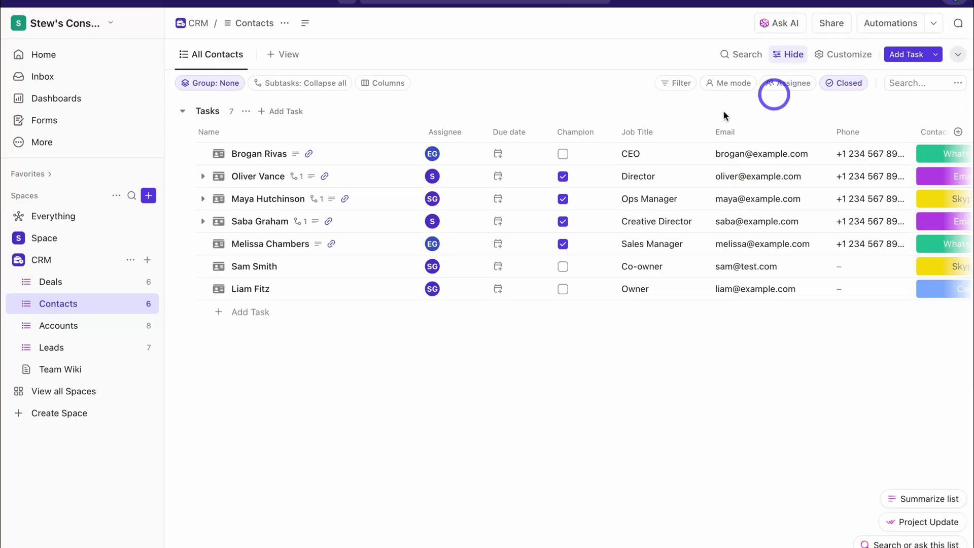
pyautogui.click(62, 325)
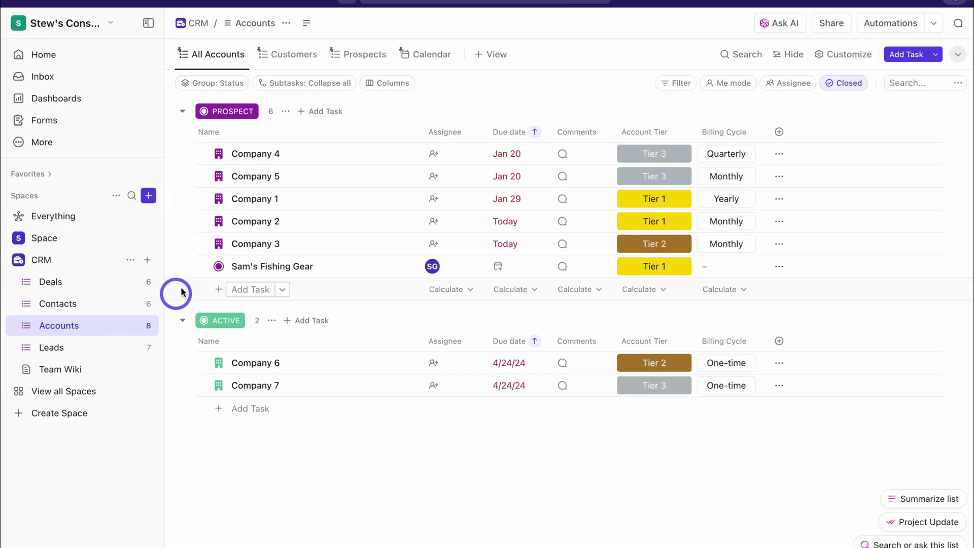
# Change Sam's Fishing Gear's item type from Task to Account and close its details
pyautogui.click(218, 266)
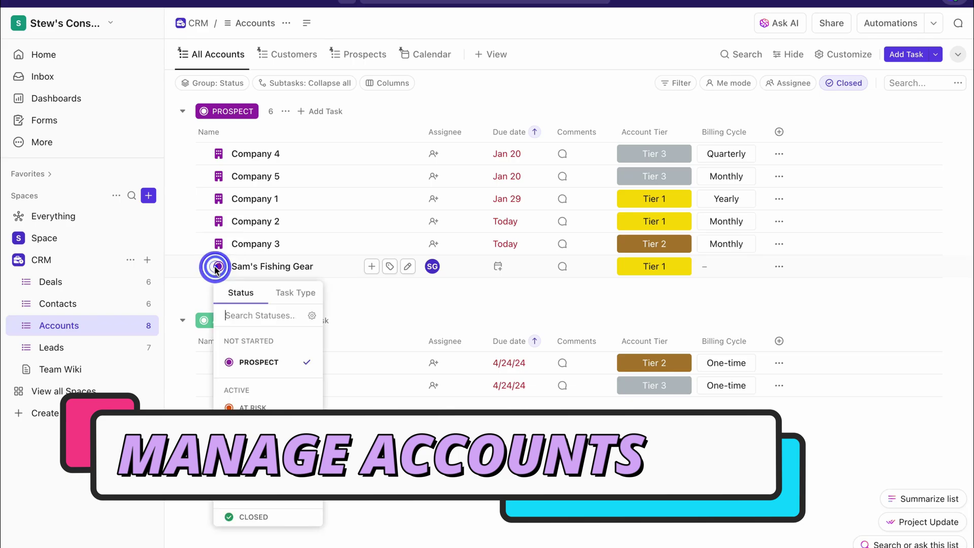
pyautogui.click(245, 265)
pyautogui.click(244, 265)
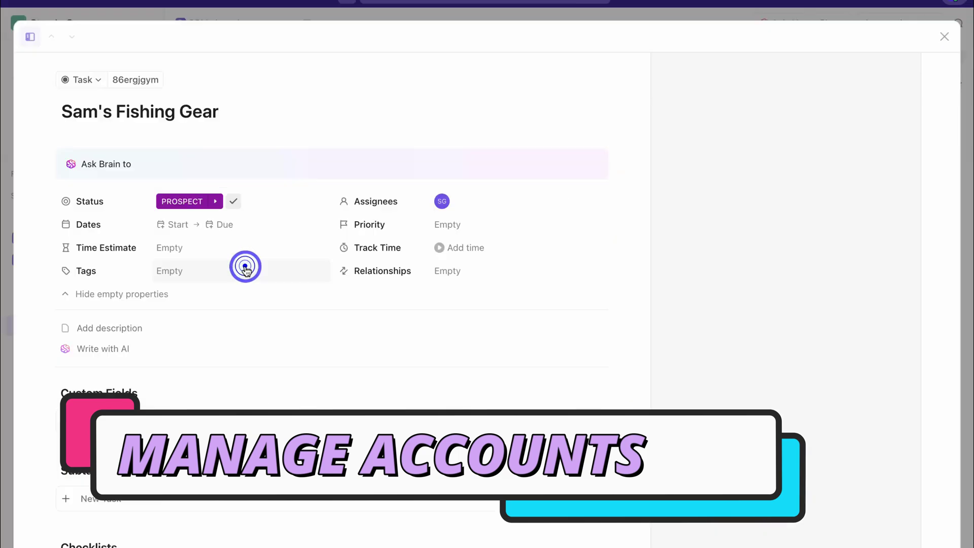
pyautogui.click(84, 79)
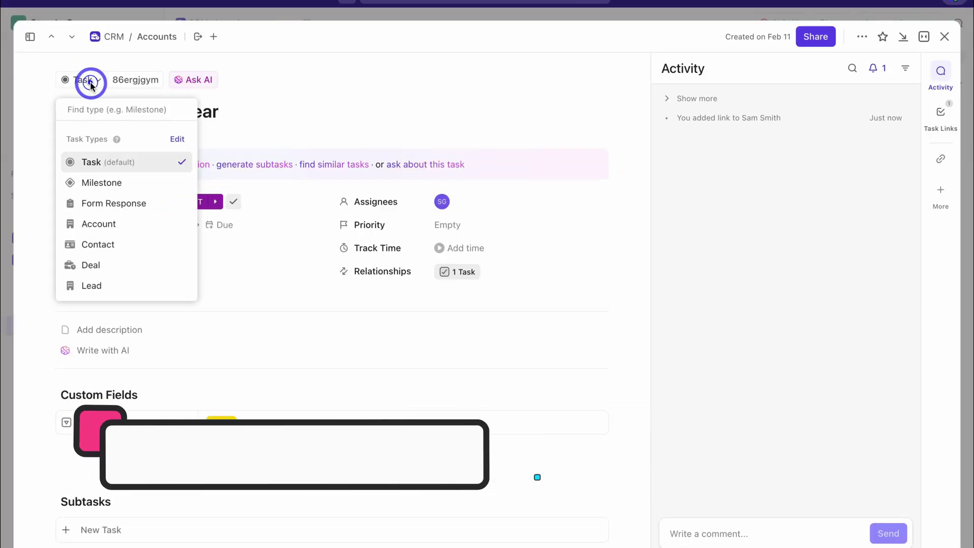
pyautogui.click(120, 224)
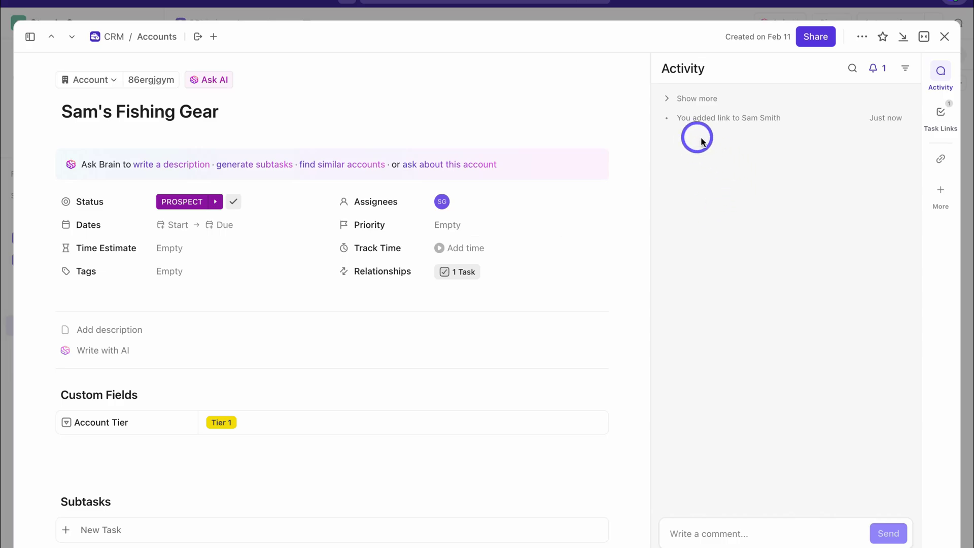
pyautogui.click(946, 38)
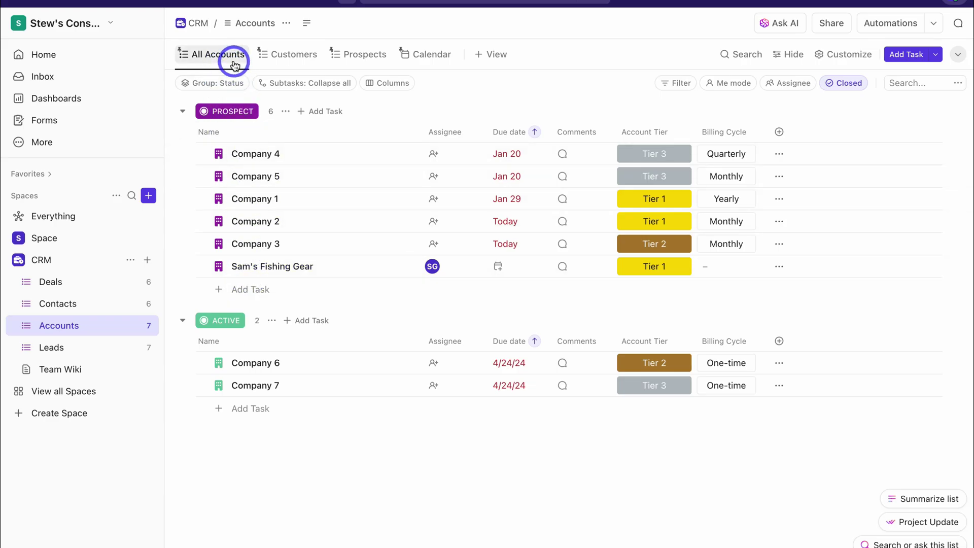
# Browse the Accounts views: active customers, prospects, and the monthly calendar
pyautogui.click(297, 57)
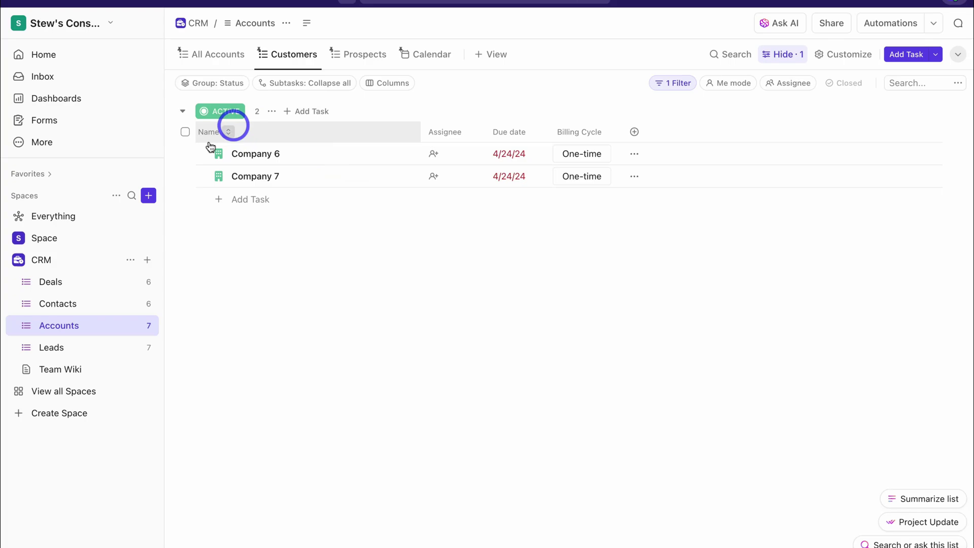
pyautogui.click(365, 57)
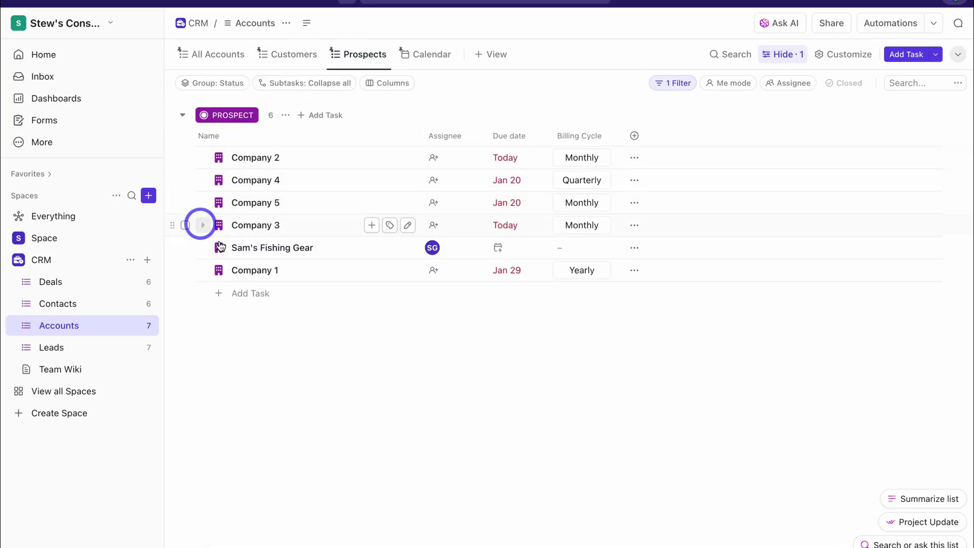
pyautogui.click(431, 58)
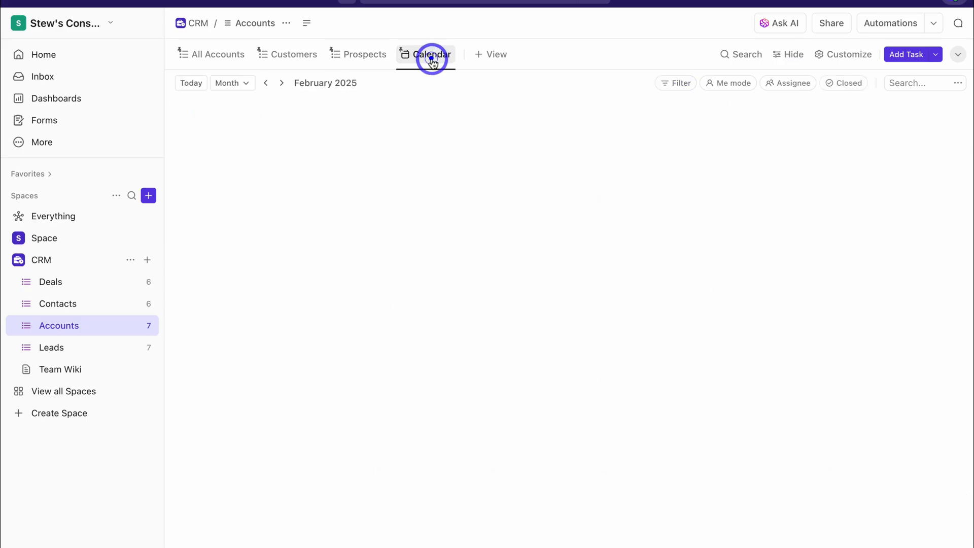
pyautogui.click(497, 54)
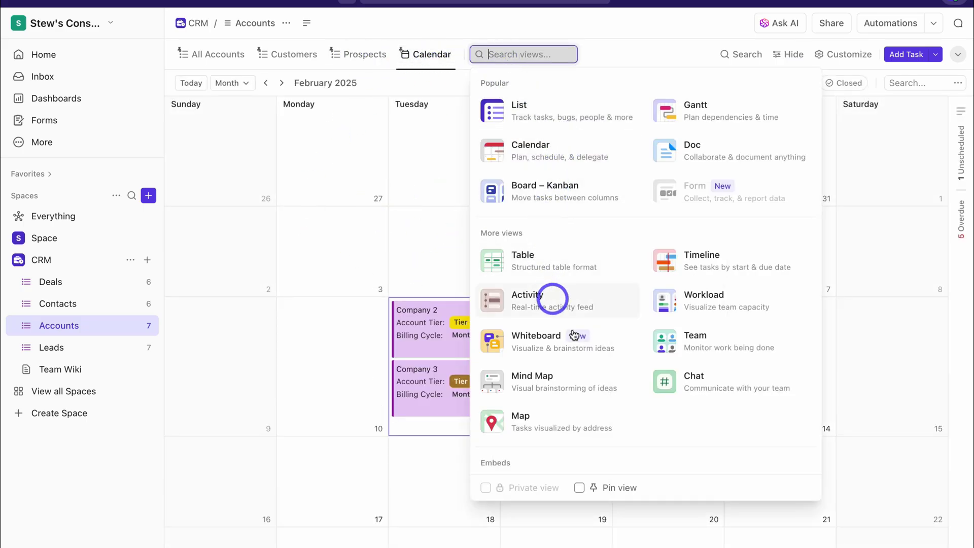
pyautogui.click(620, 48)
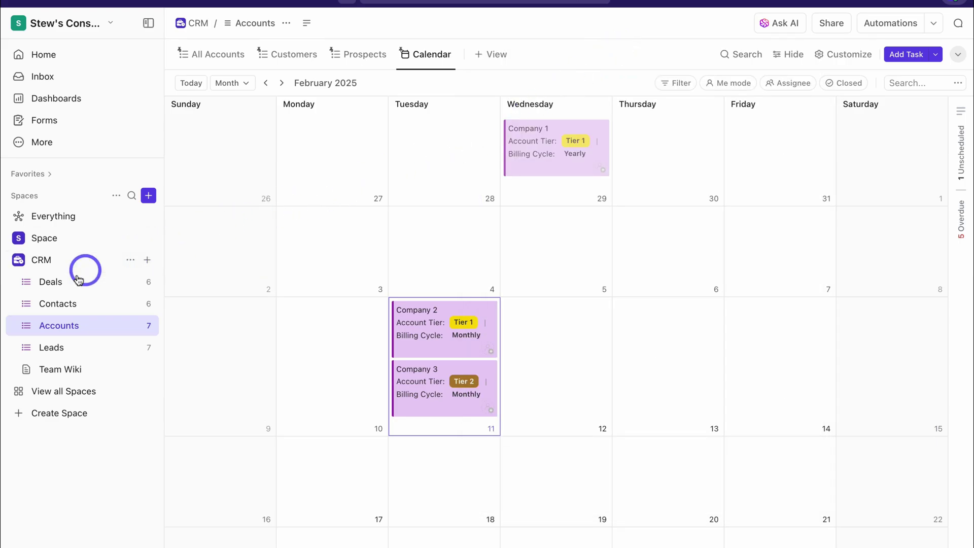
# Check the Contacts view types without adding one, then open the Leads list
pyautogui.click(78, 302)
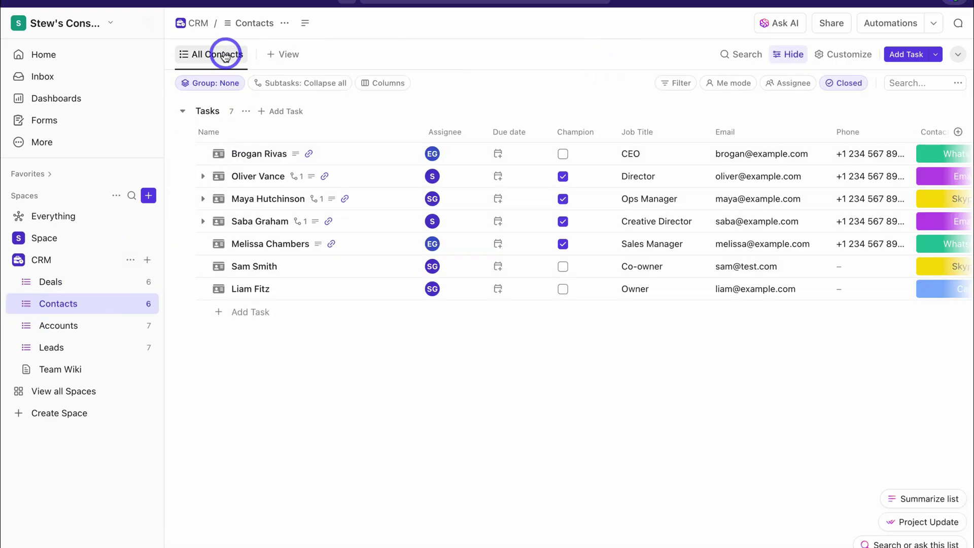
pyautogui.click(279, 54)
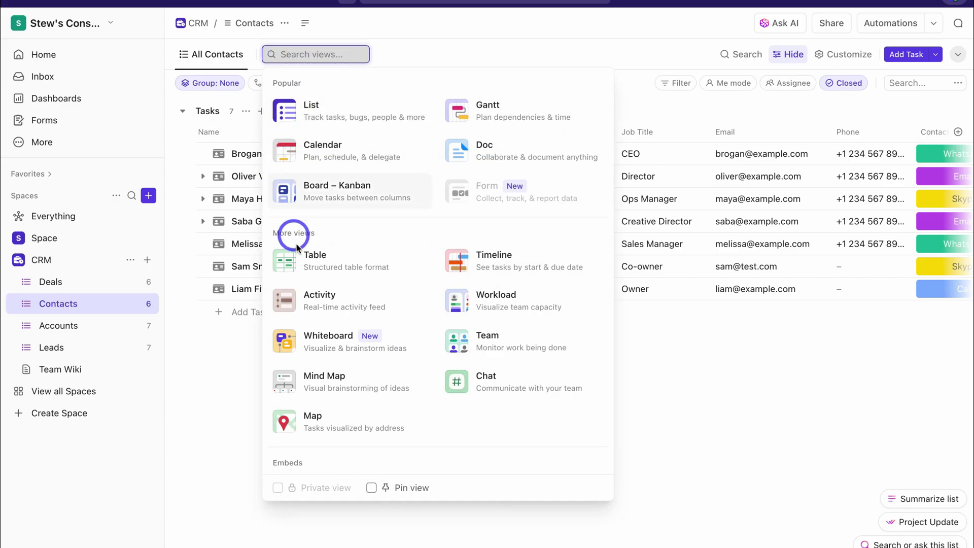
pyautogui.click(687, 349)
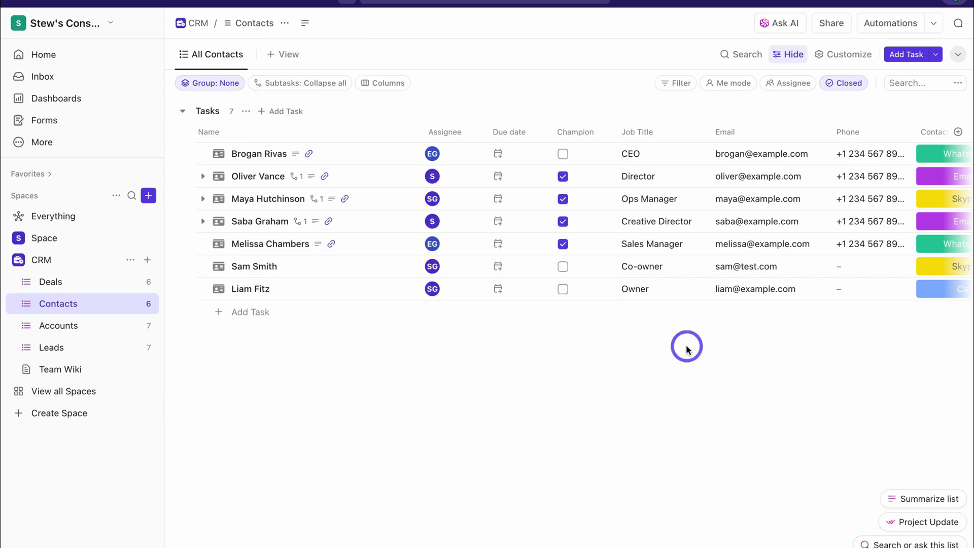
pyautogui.click(68, 352)
pyautogui.click(99, 354)
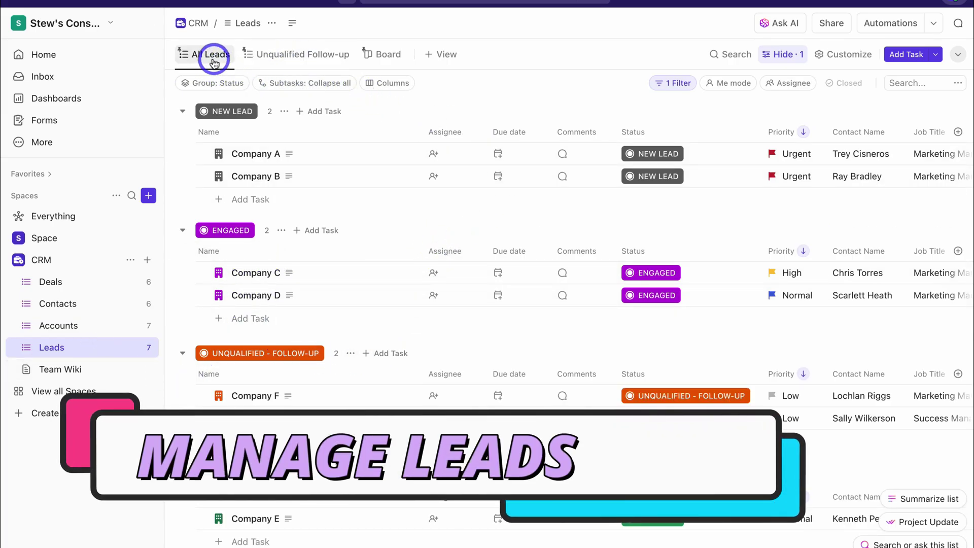
# Move Company A from New Lead to Engaged on the leads Board view
pyautogui.click(284, 59)
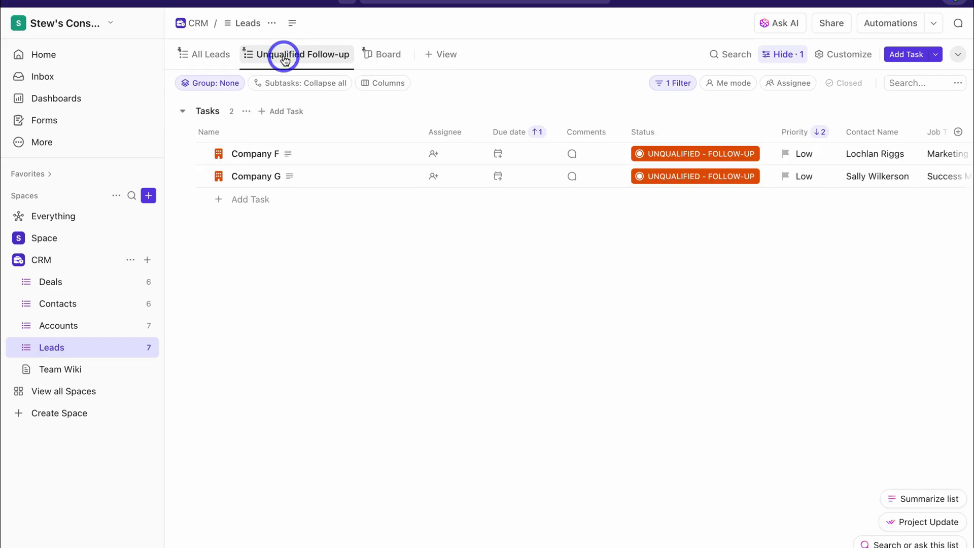
pyautogui.click(390, 55)
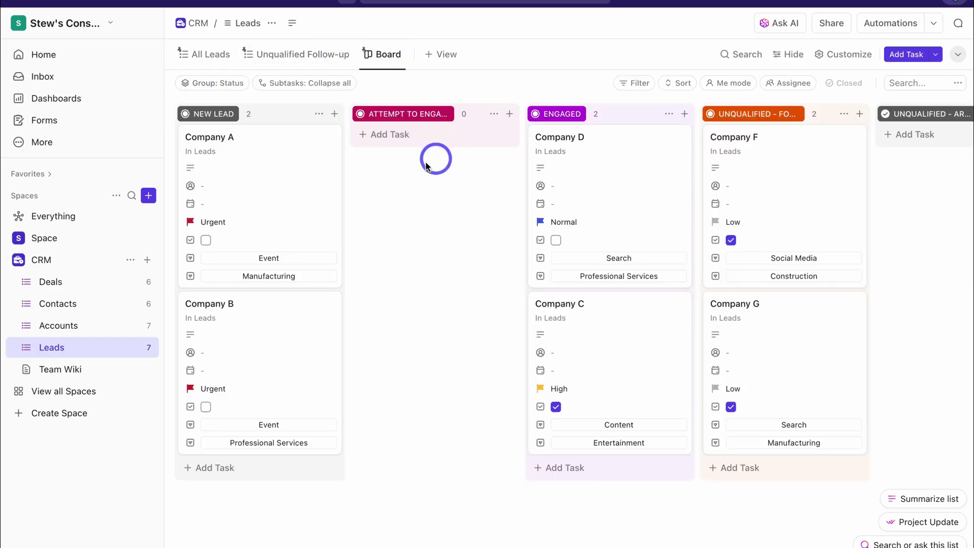
pyautogui.hscroll(5, 447, 210)
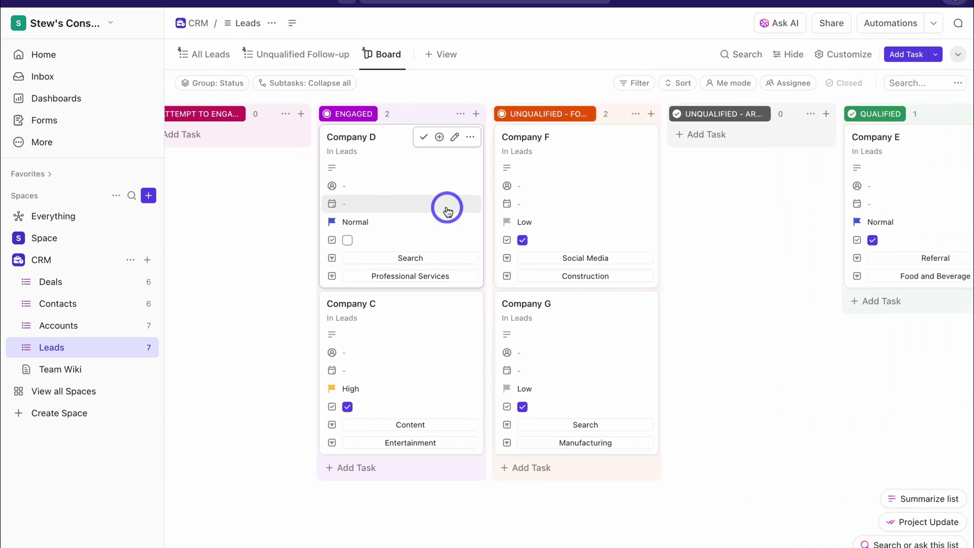
pyautogui.hscroll(-5, 447, 210)
pyautogui.moveTo(269, 187); pyautogui.dragTo(613, 202)
# Rename the Unqualified - Follow-up status to Unqualified and make it yellow
pyautogui.click(212, 57)
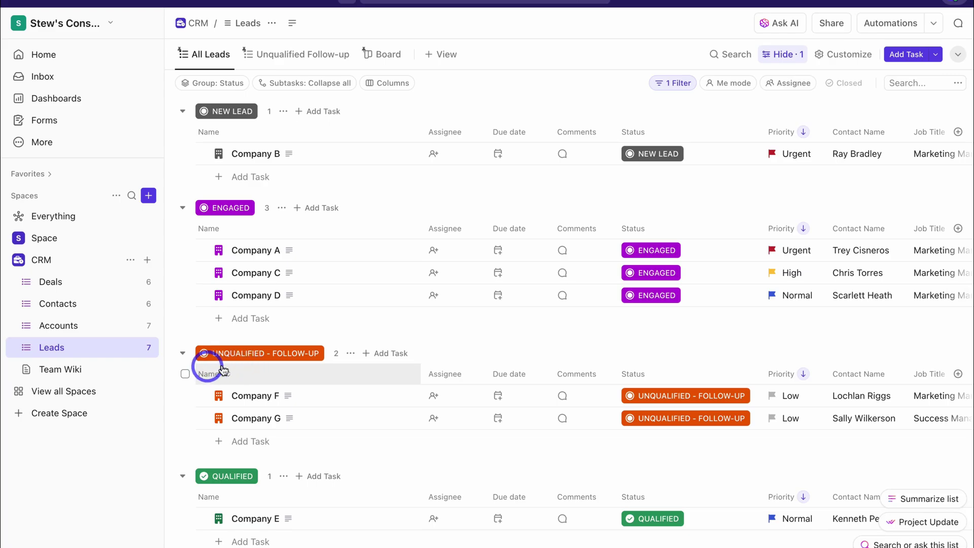
pyautogui.click(245, 356)
pyautogui.click(318, 404)
pyautogui.moveTo(300, 353); pyautogui.dragTo(258, 356)
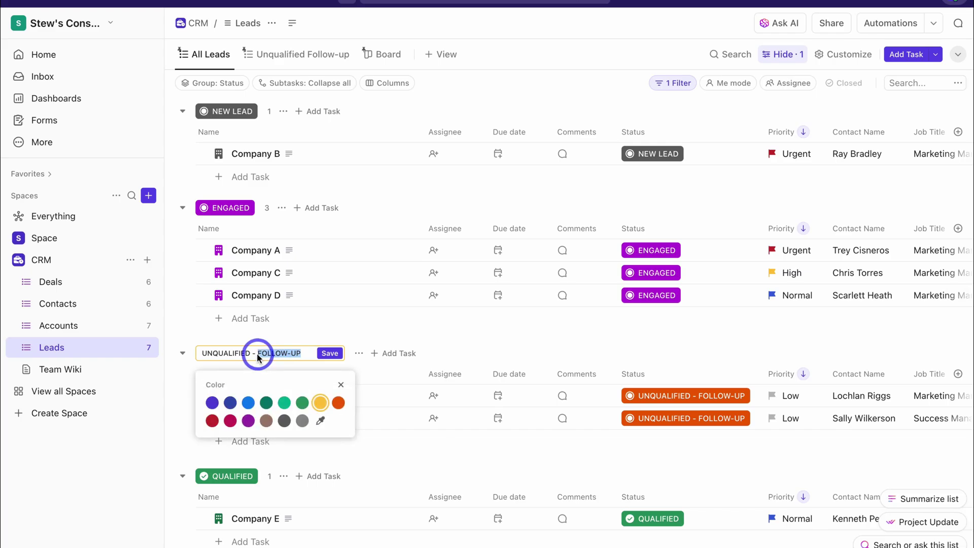
pyautogui.click(330, 354)
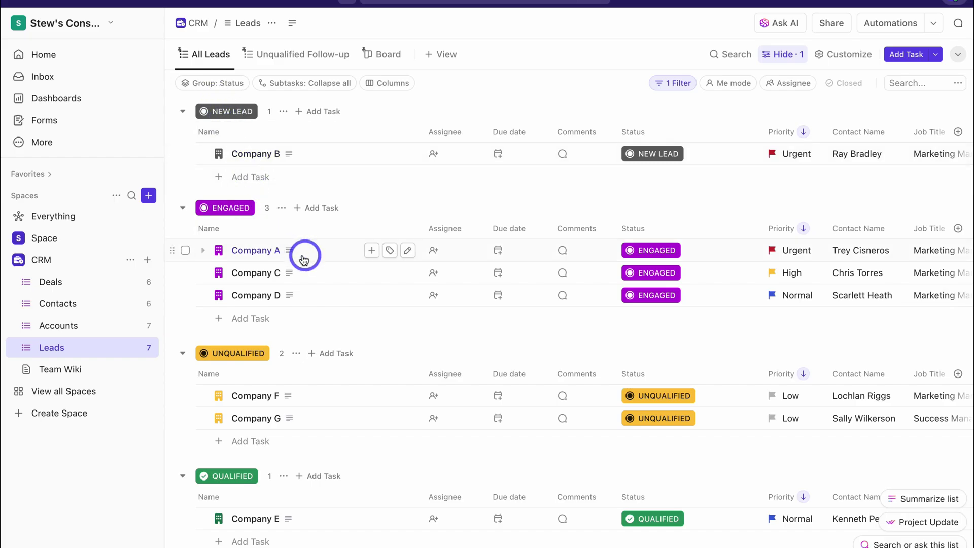
# Add an orange Active lead status named MORE INFORMATION NEEDED and apply the changes
pyautogui.click(339, 257)
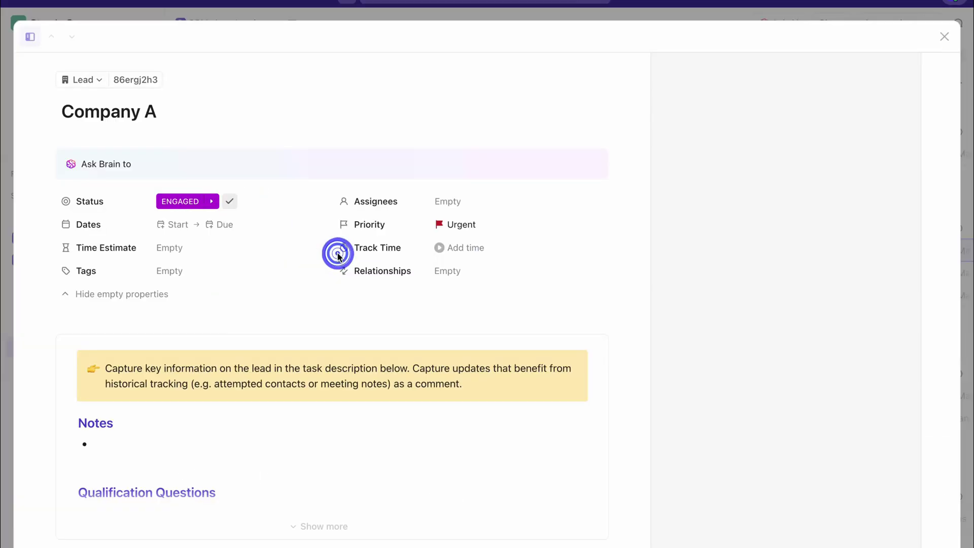
pyautogui.click(173, 202)
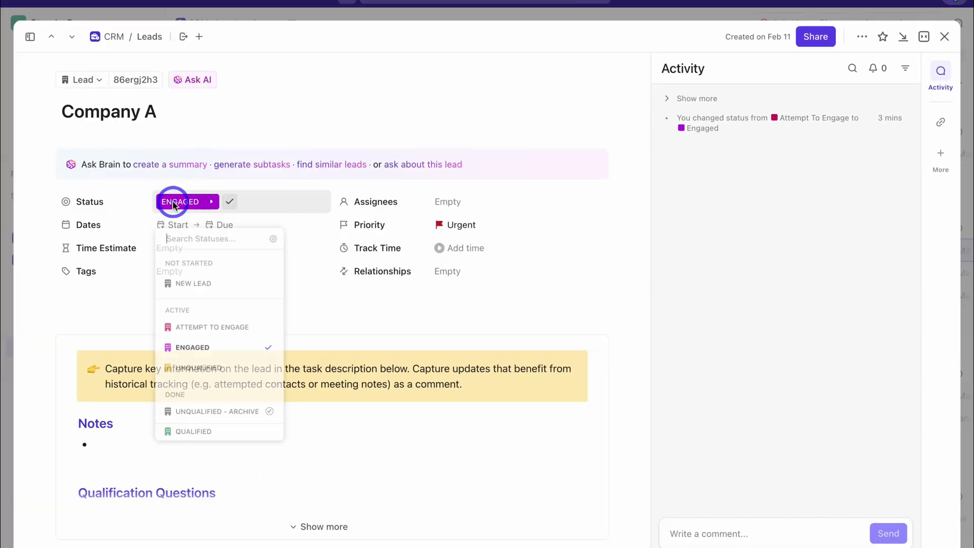
pyautogui.click(275, 235)
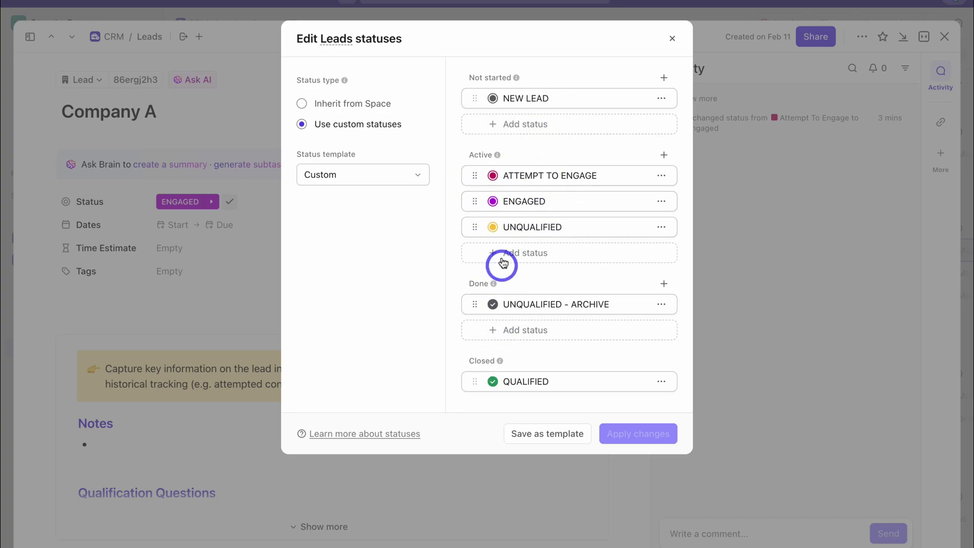
pyautogui.click(531, 255)
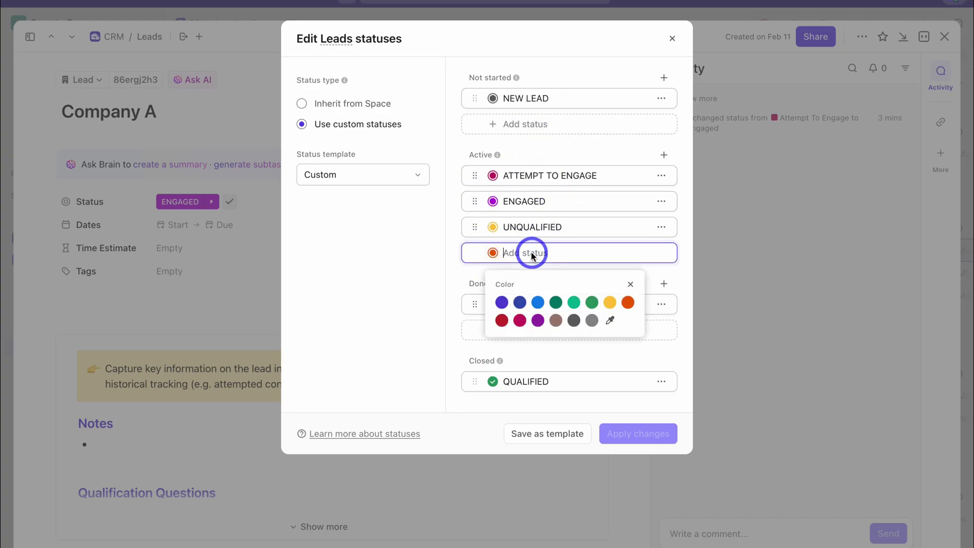
pyautogui.write('MORE INFORMATION NEEDED')
pyautogui.click(646, 254)
pyautogui.click(402, 265)
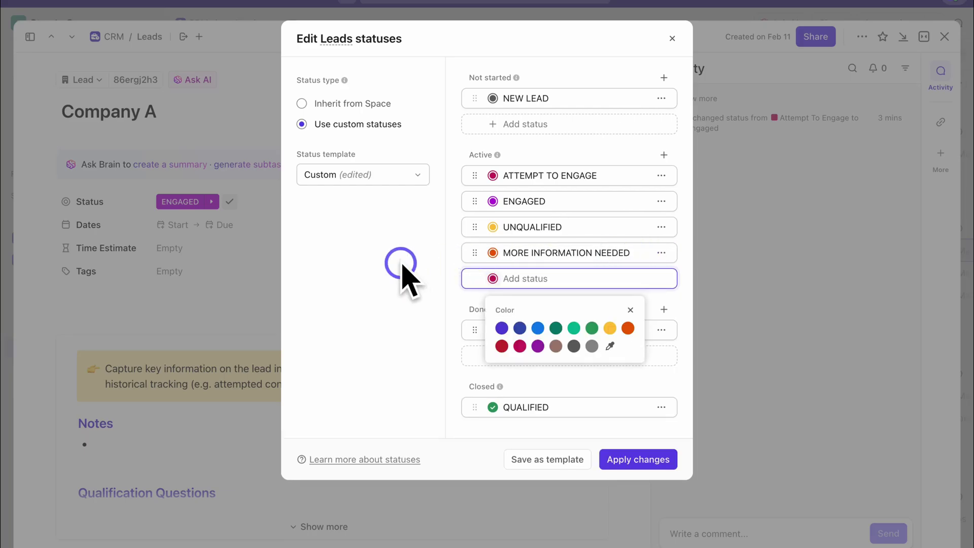
pyautogui.click(632, 460)
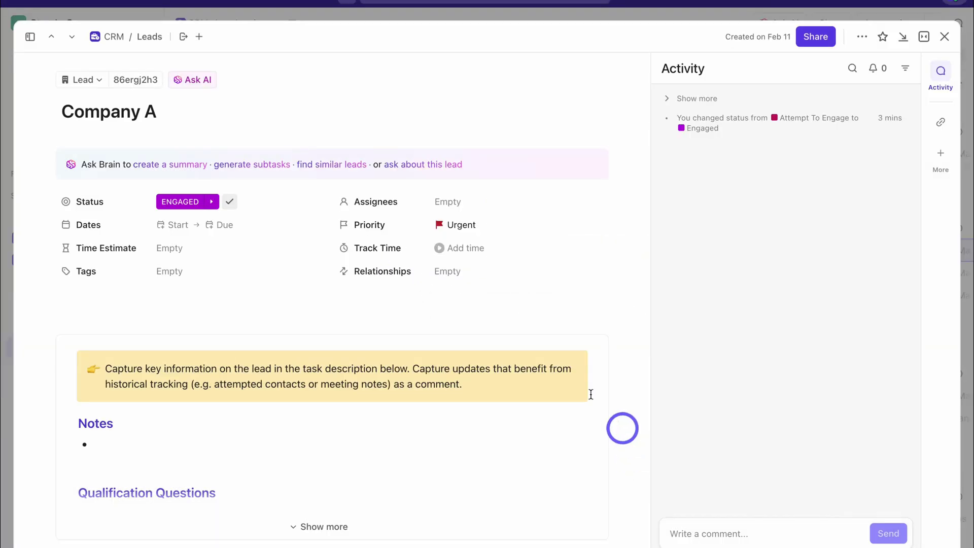
# Set Company A's status to MORE INFORMATION NEEDED and close its details
pyautogui.click(216, 225)
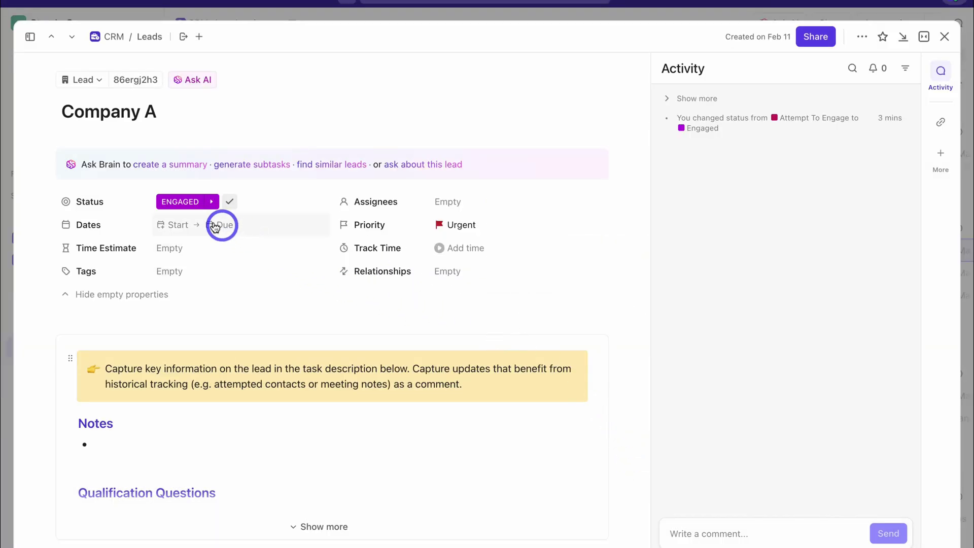
pyautogui.click(183, 202)
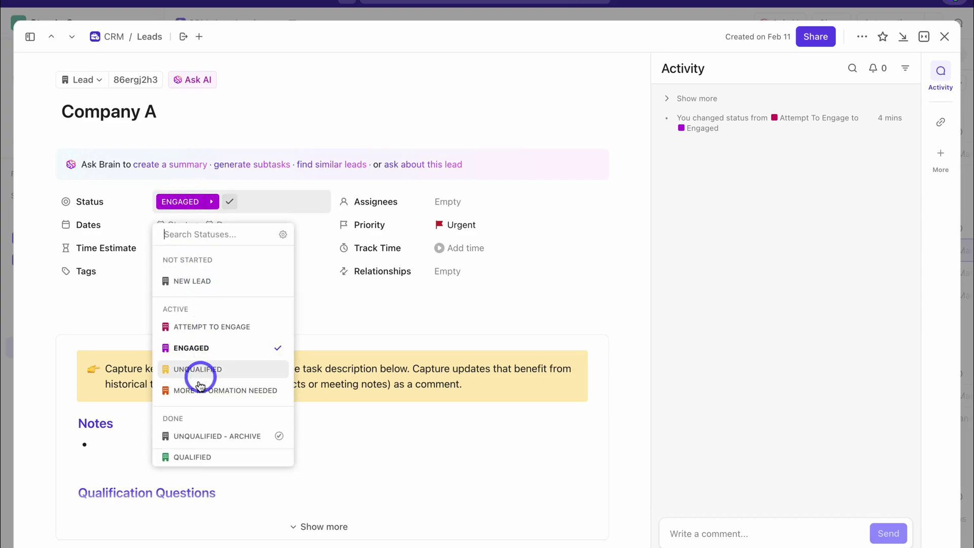
pyautogui.click(219, 389)
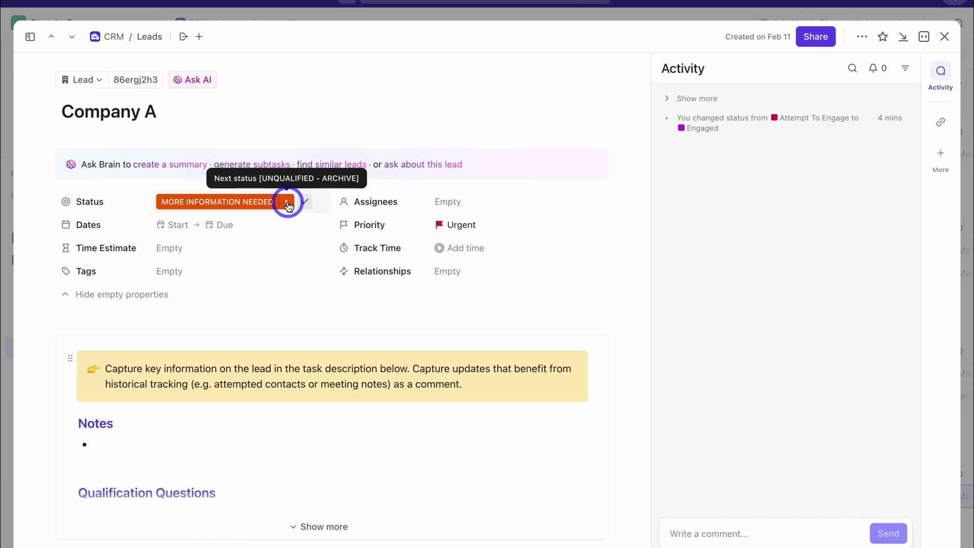
pyautogui.click(947, 39)
pyautogui.scroll(-3, 283, 446)
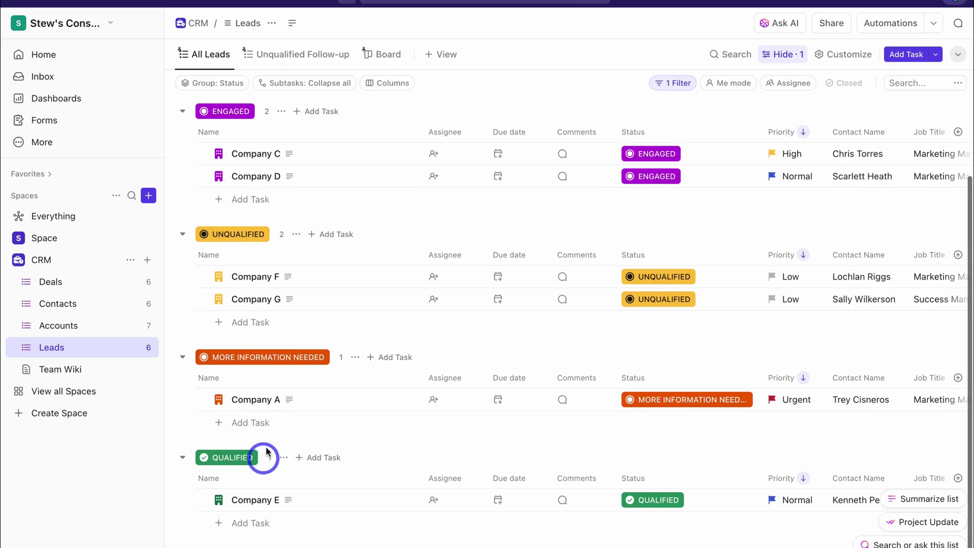
pyautogui.scroll(1, 256, 426)
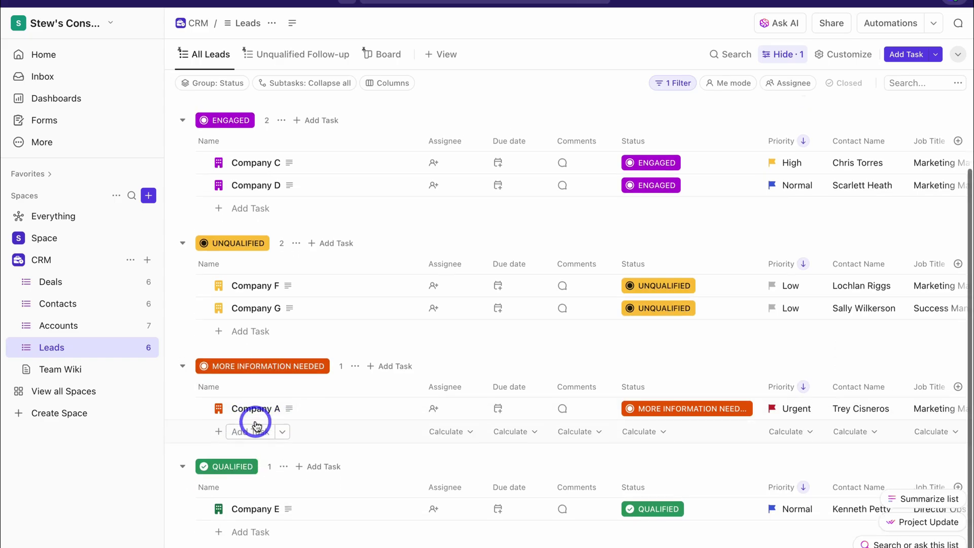
pyautogui.scroll(3, 256, 425)
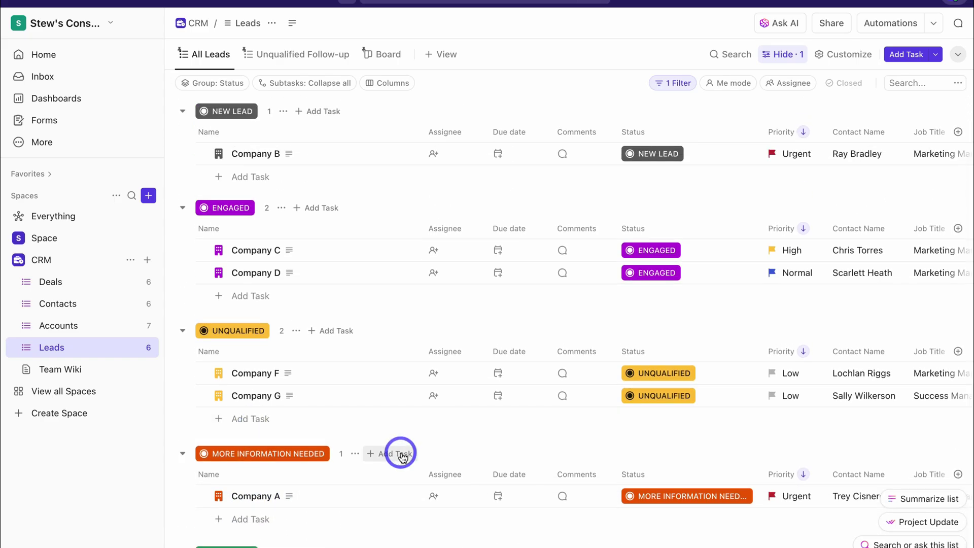
pyautogui.click(100, 288)
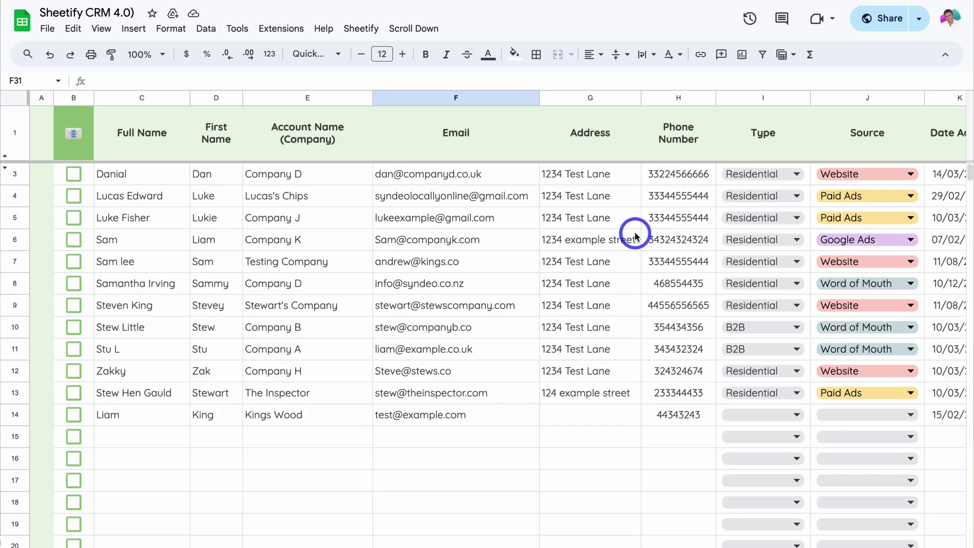
# Run Sheetify's Taskify to add the Installation 3 task and send Payment Reminder emails
pyautogui.hscroll(10, 632, 235)
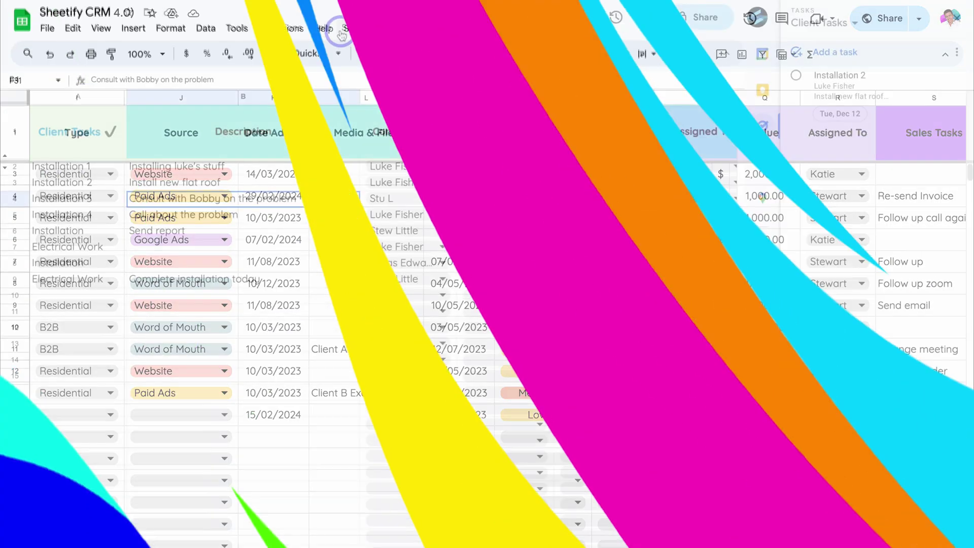
pyautogui.click(359, 27)
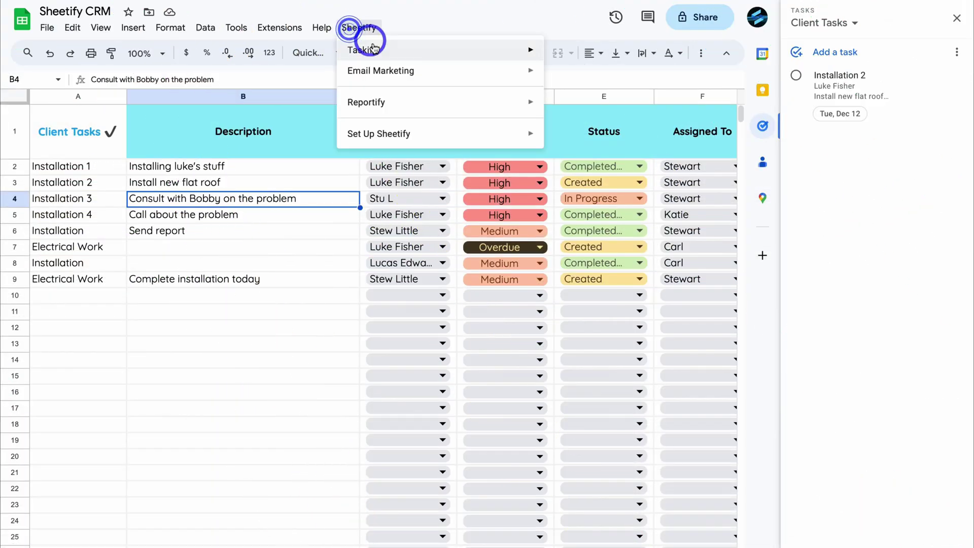
pyautogui.moveTo(436, 49)
pyautogui.click(630, 81)
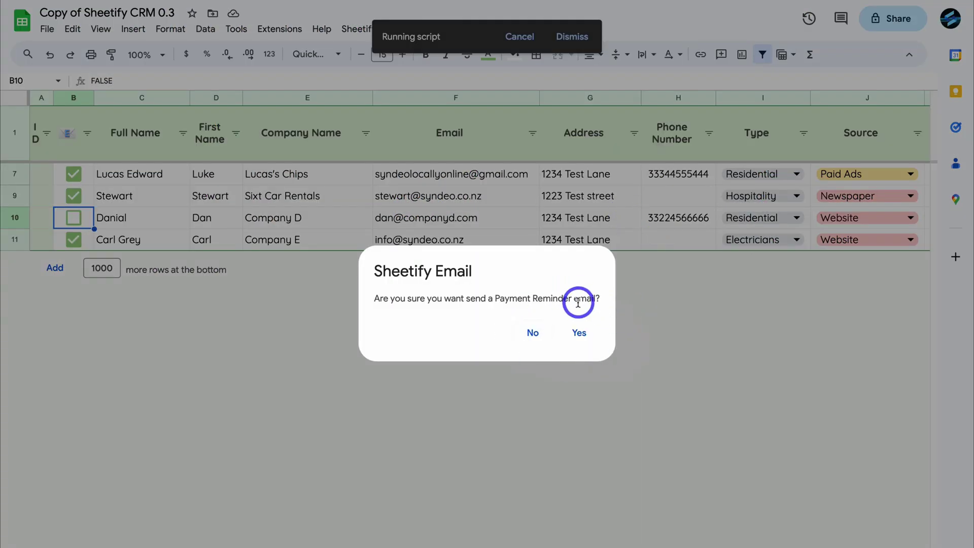
pyautogui.click(578, 332)
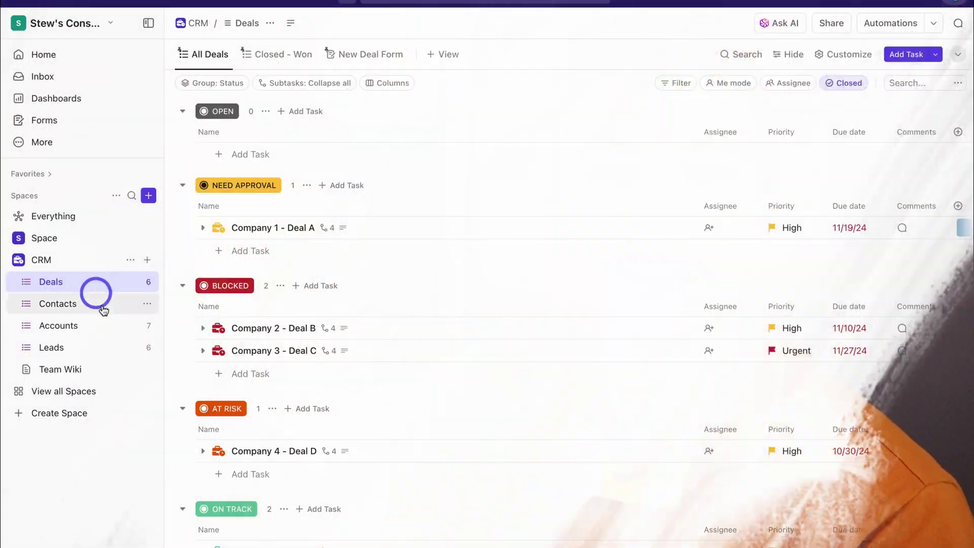
# Open Company 1 - Deal A and review its Need Approval status and Company 1 relationship
pyautogui.scroll(-2, 458, 310)
pyautogui.scroll(-2, 458, 310)
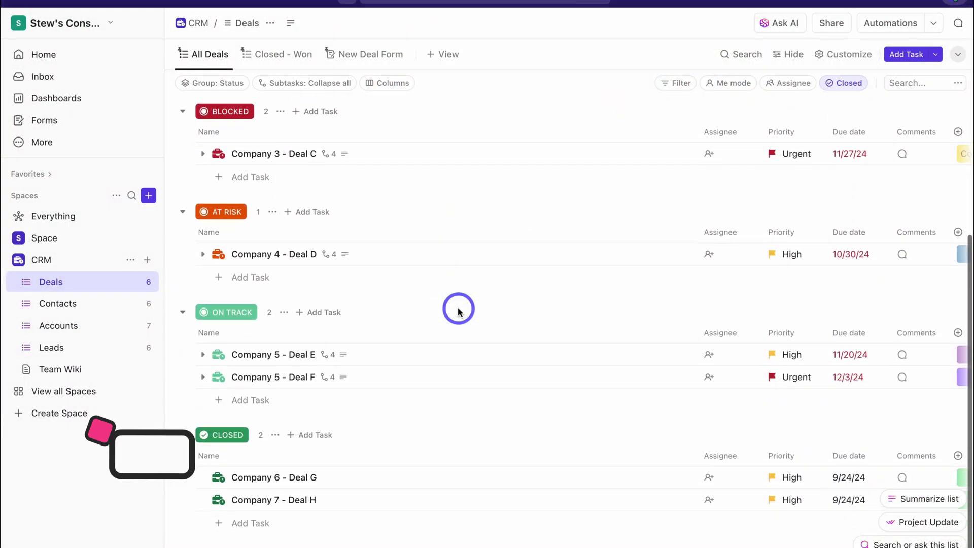
pyautogui.scroll(4, 458, 310)
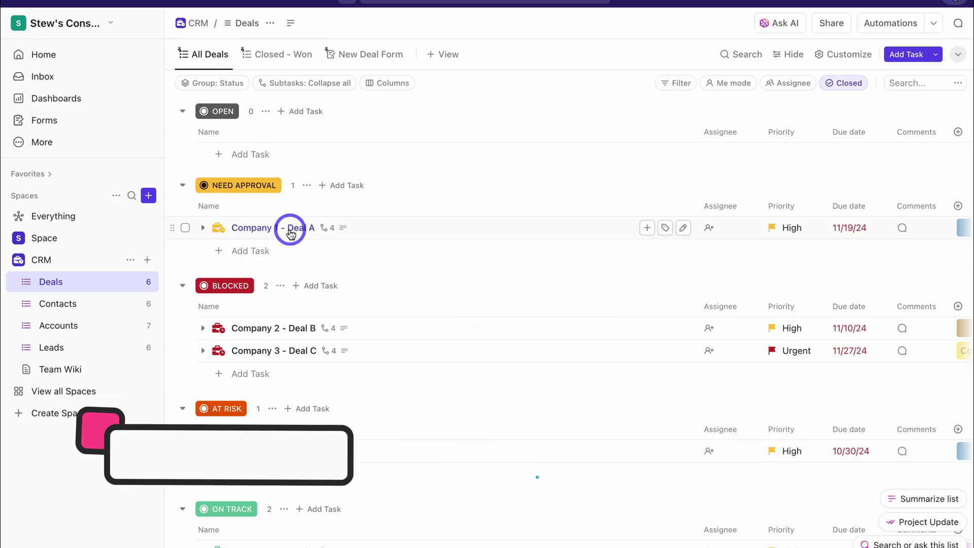
pyautogui.click(264, 231)
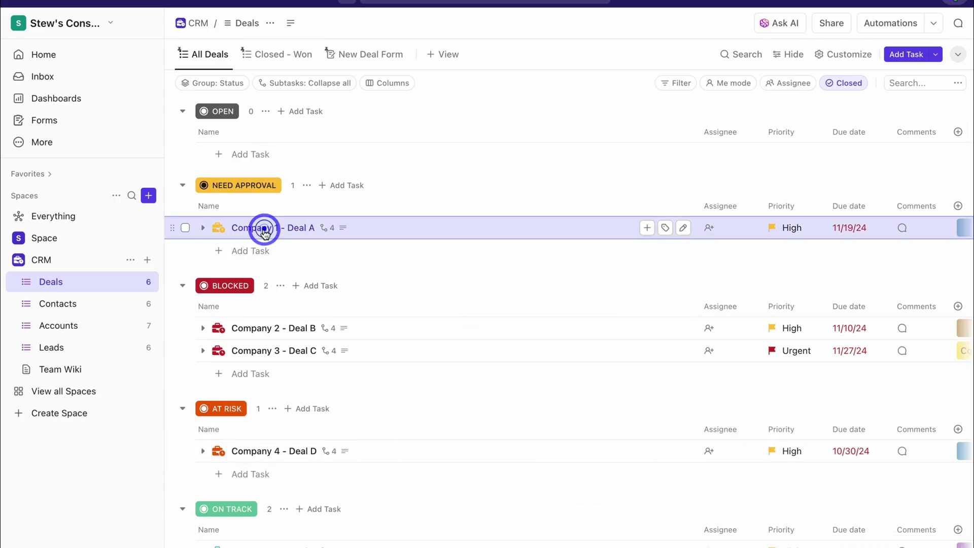
pyautogui.scroll(-3, 264, 234)
pyautogui.scroll(-5, 263, 231)
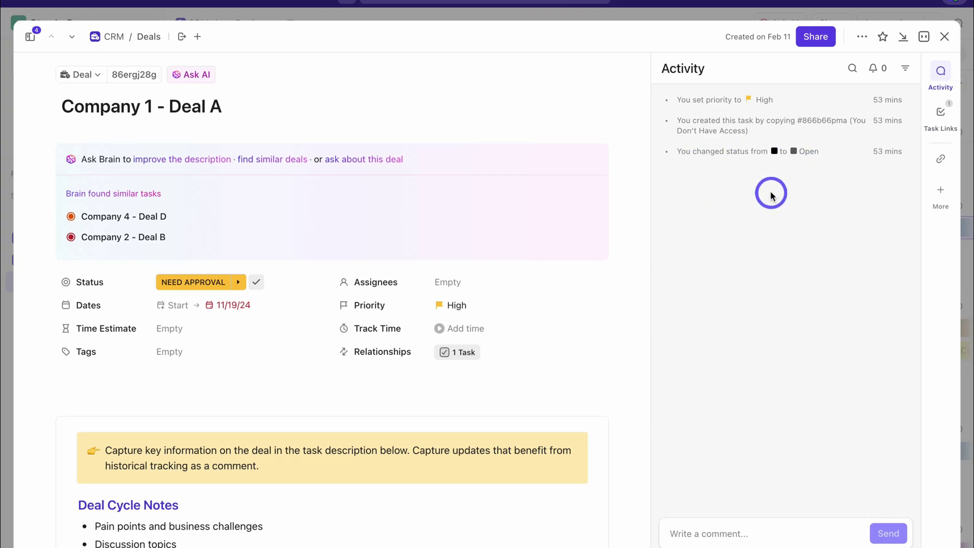
pyautogui.moveTo(463, 357)
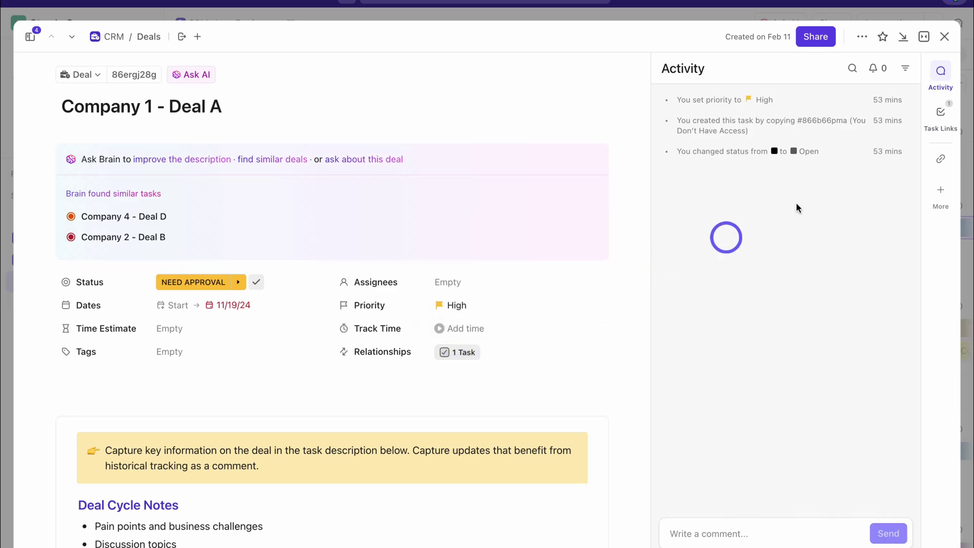
# Change Deal A's Sales Stage to Negotiation, then view Closed - Won and the New Deal Form
pyautogui.click(944, 37)
pyautogui.hscroll(5, 772, 224)
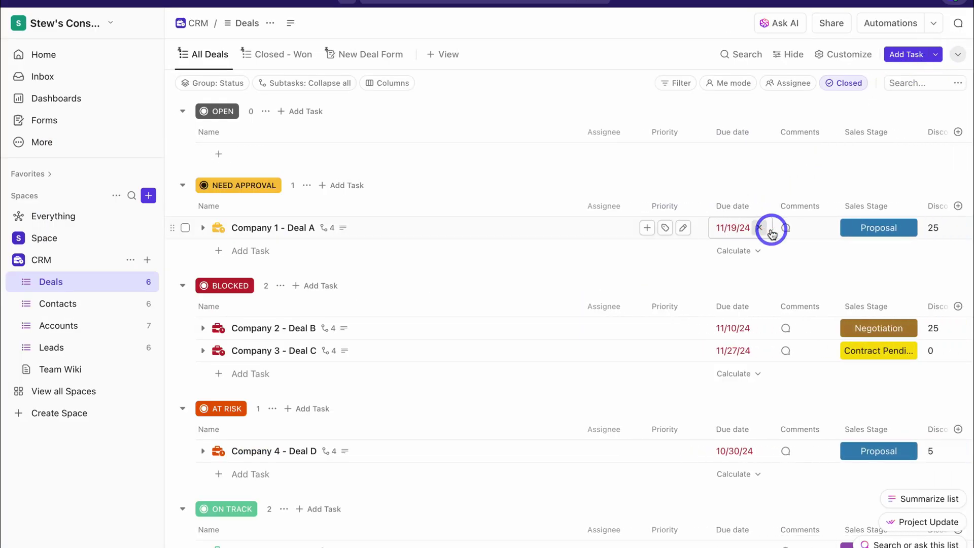
pyautogui.click(799, 228)
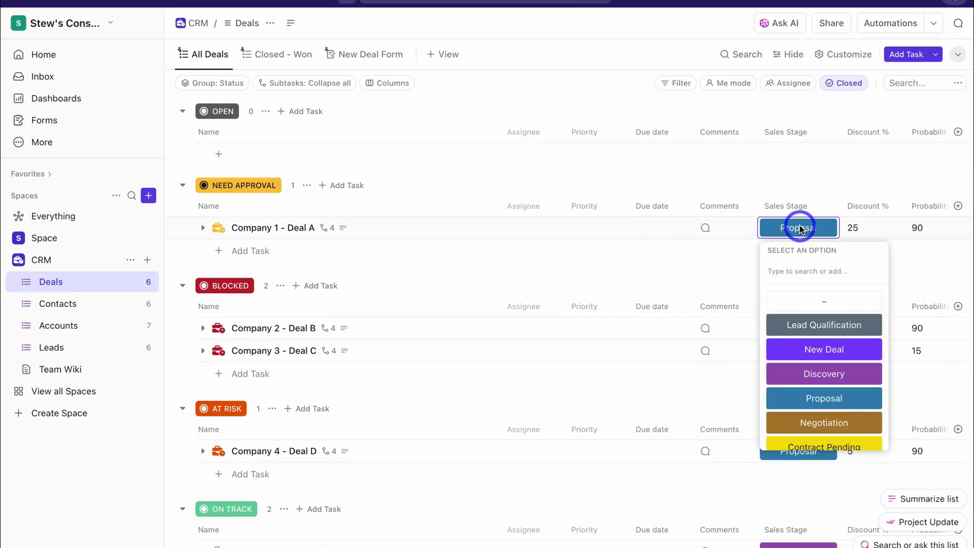
pyautogui.click(829, 421)
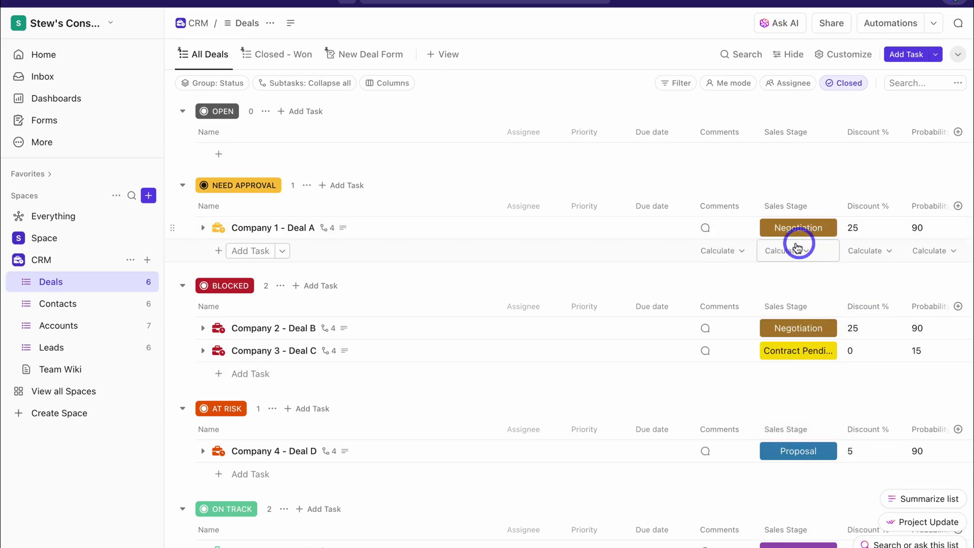
pyautogui.click(278, 60)
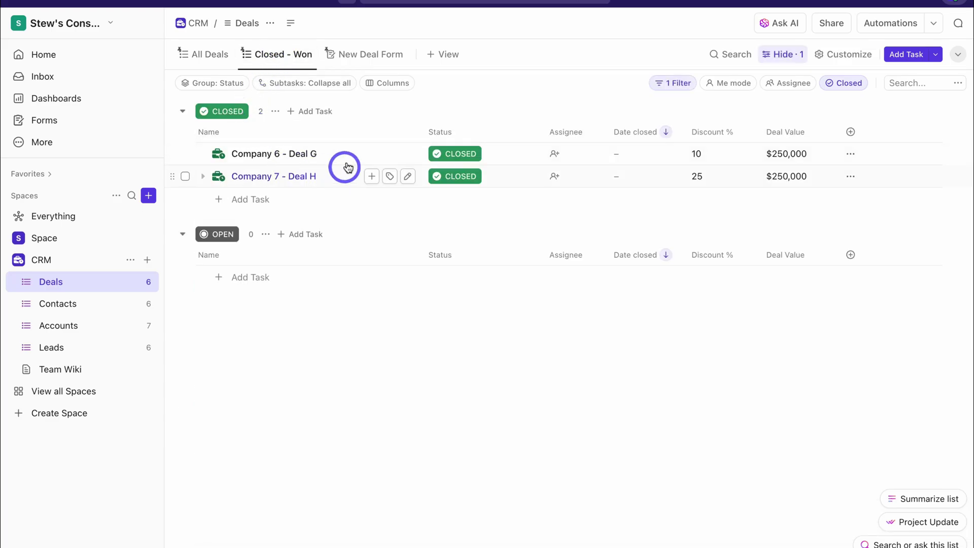
pyautogui.click(361, 57)
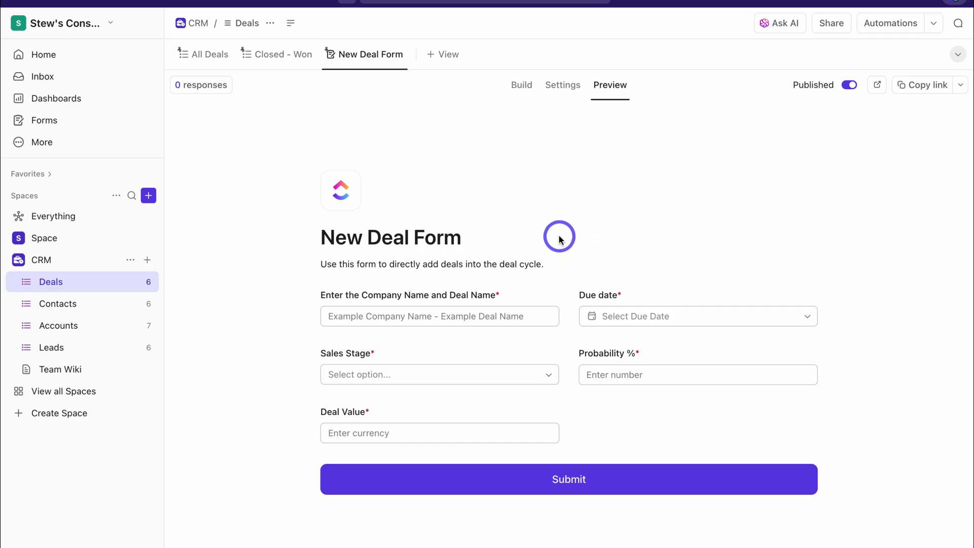
# Add a Kanban board view named Kanban Deals whose cards show Date closed and Deal Value
pyautogui.click(447, 56)
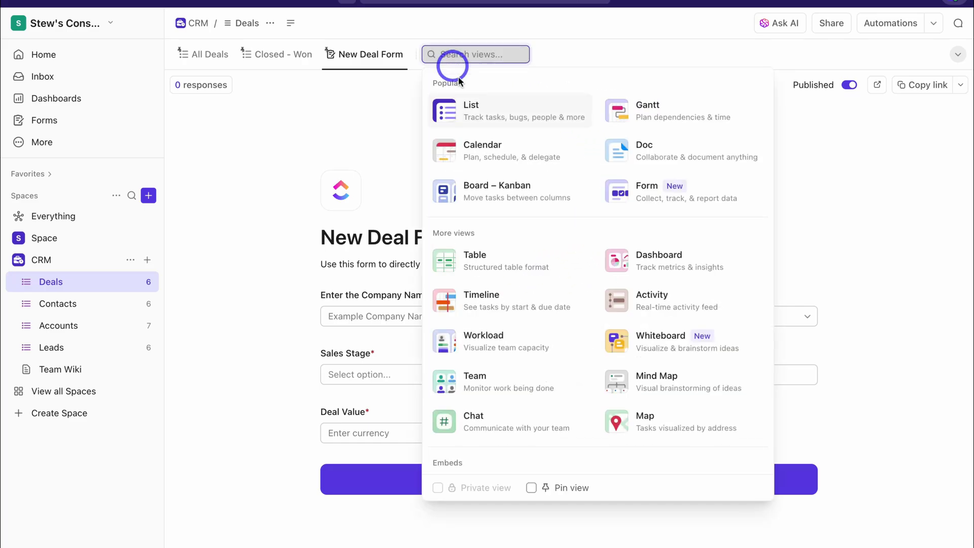
pyautogui.click(515, 185)
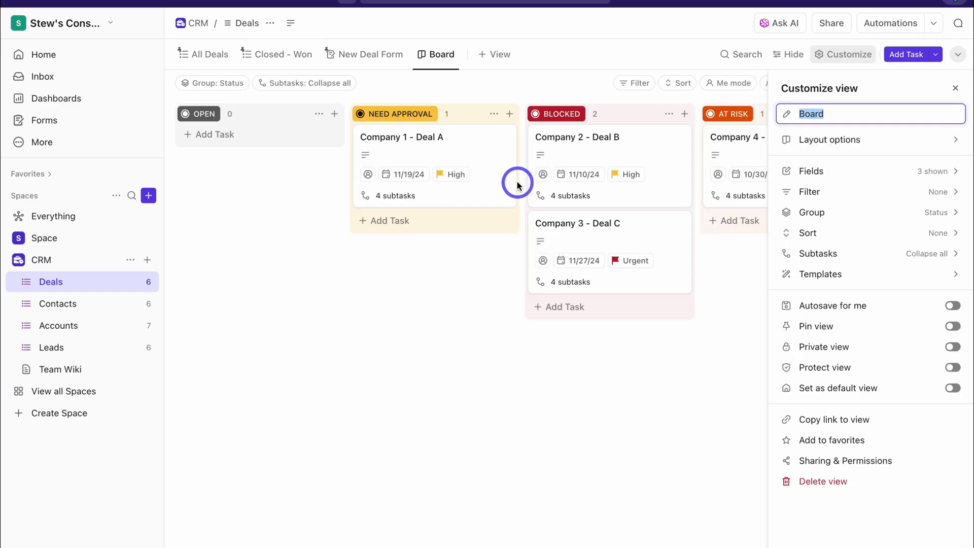
pyautogui.write('Kanban Deals')
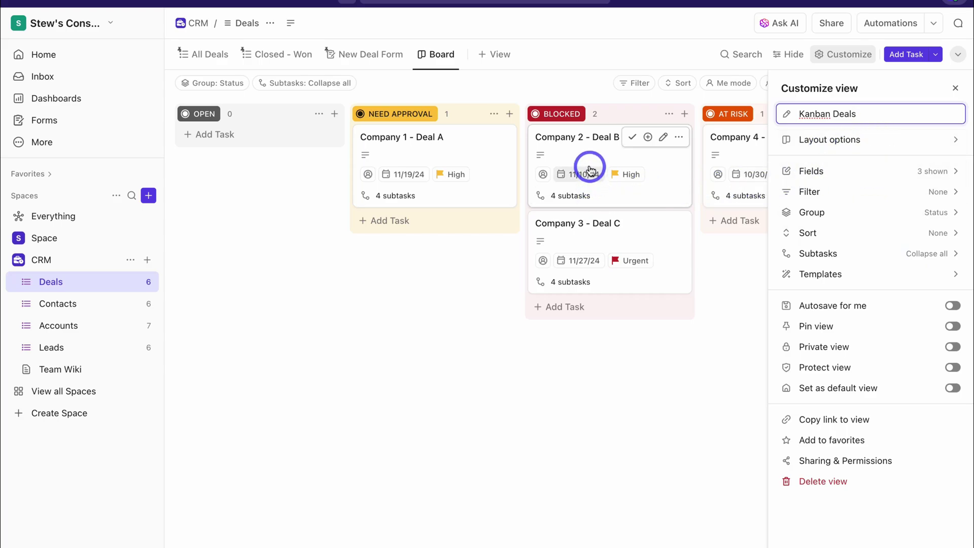
pyautogui.click(878, 172)
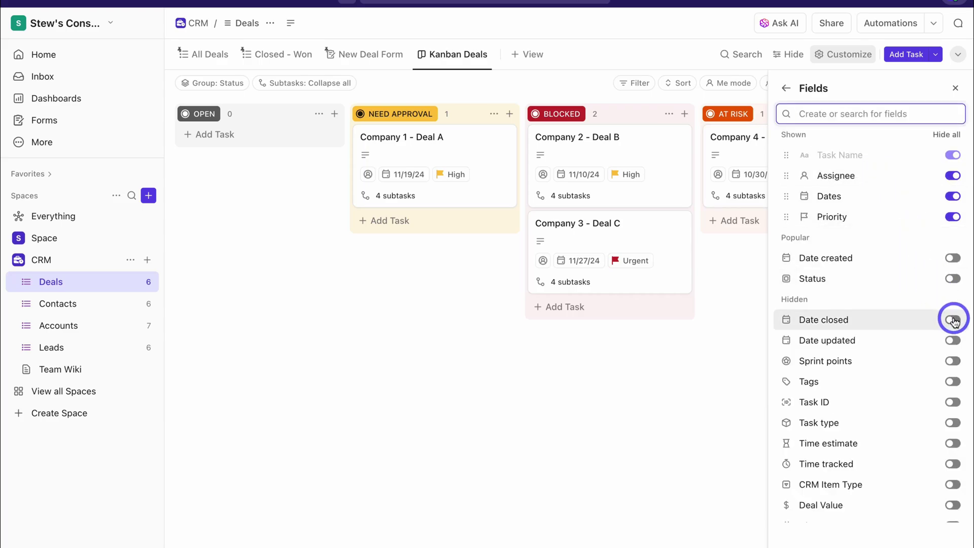
pyautogui.click(953, 319)
pyautogui.click(953, 504)
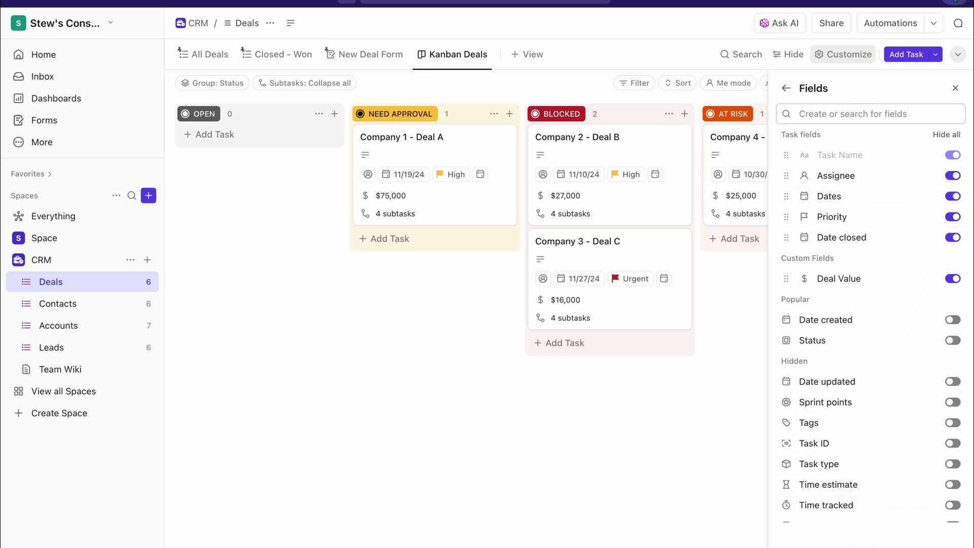
pyautogui.click(785, 88)
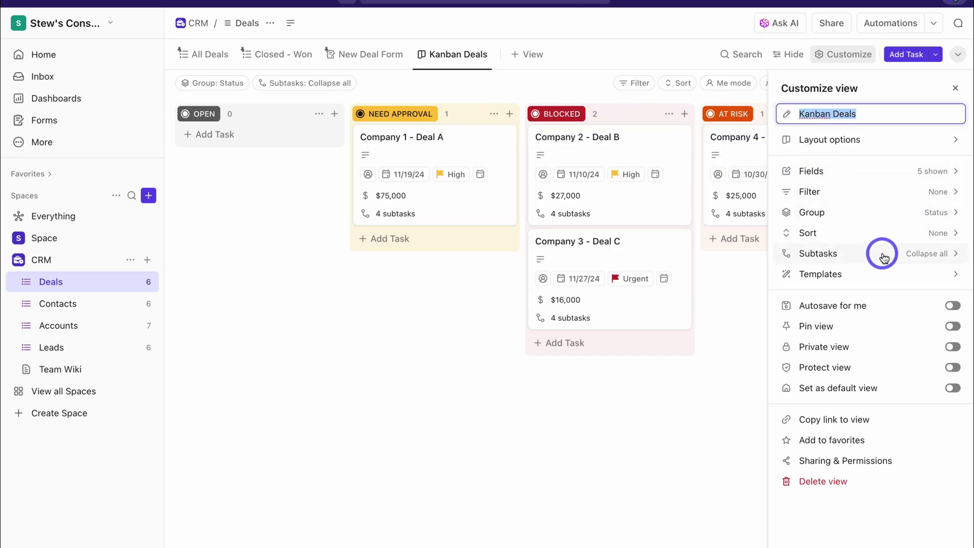
# Group the Kanban Deals board by Sales Stage and scroll across its columns
pyautogui.click(923, 213)
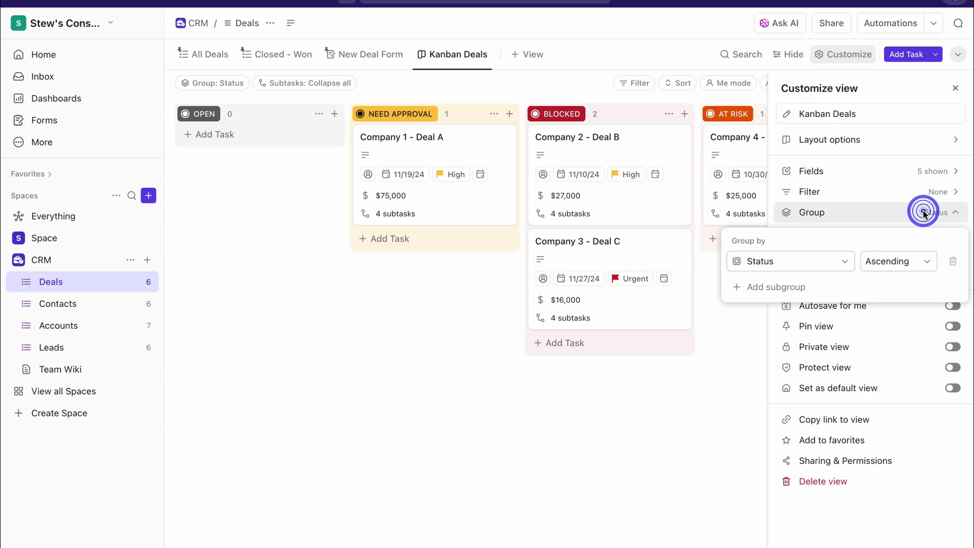
pyautogui.click(844, 261)
pyautogui.click(817, 441)
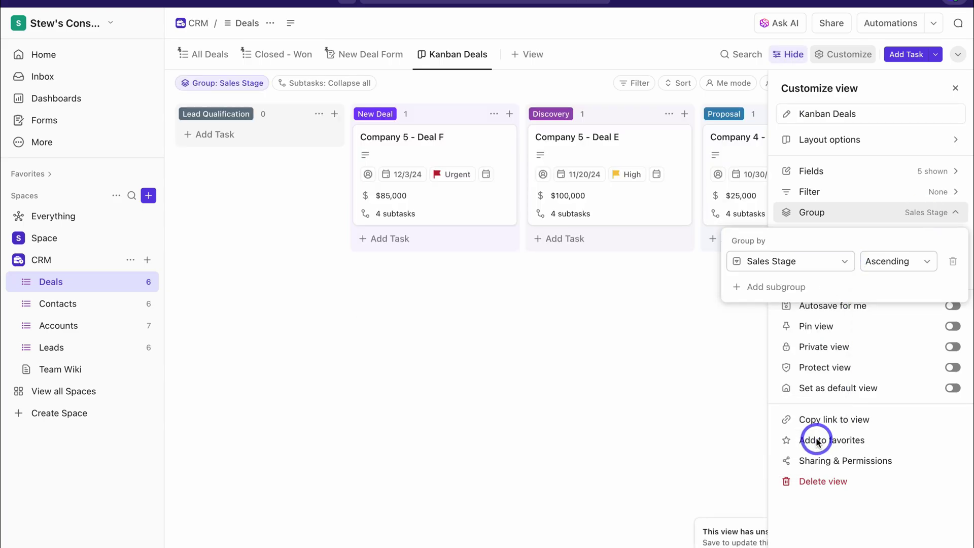
pyautogui.click(615, 315)
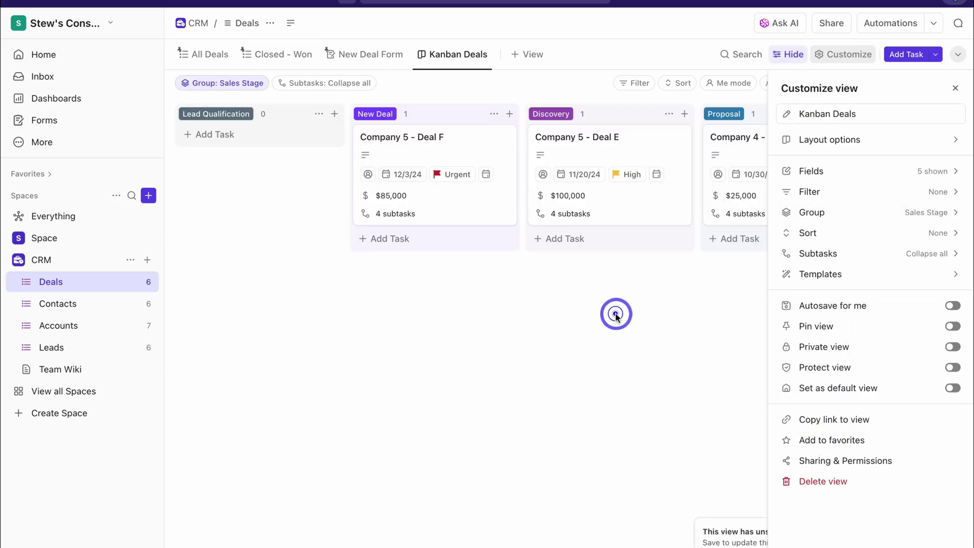
pyautogui.click(644, 365)
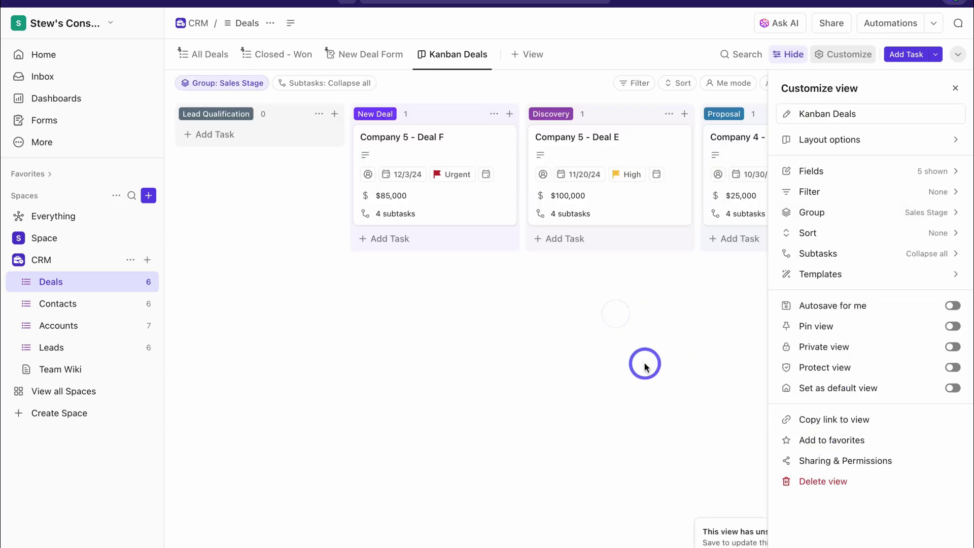
pyautogui.click(955, 88)
pyautogui.hscroll(12, 564, 255)
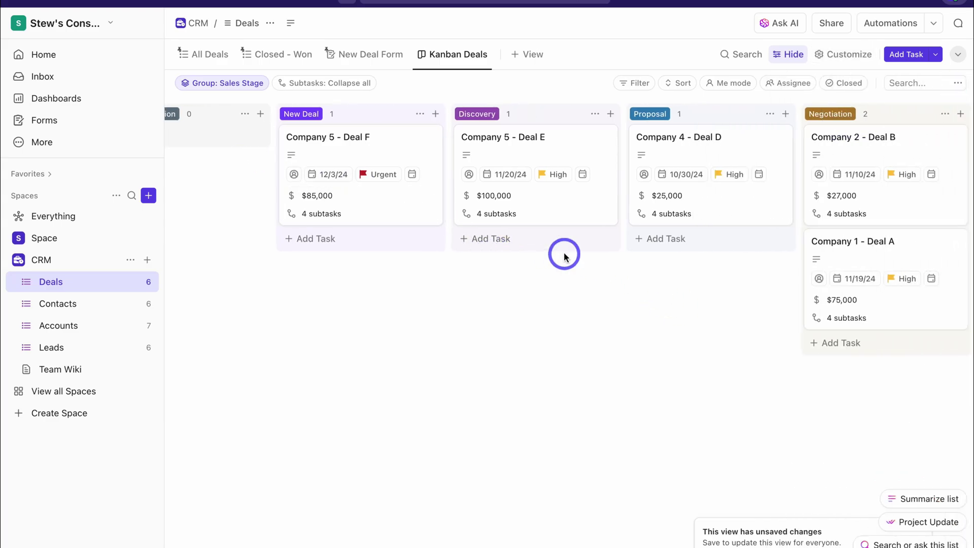
pyautogui.hscroll(-12, 564, 255)
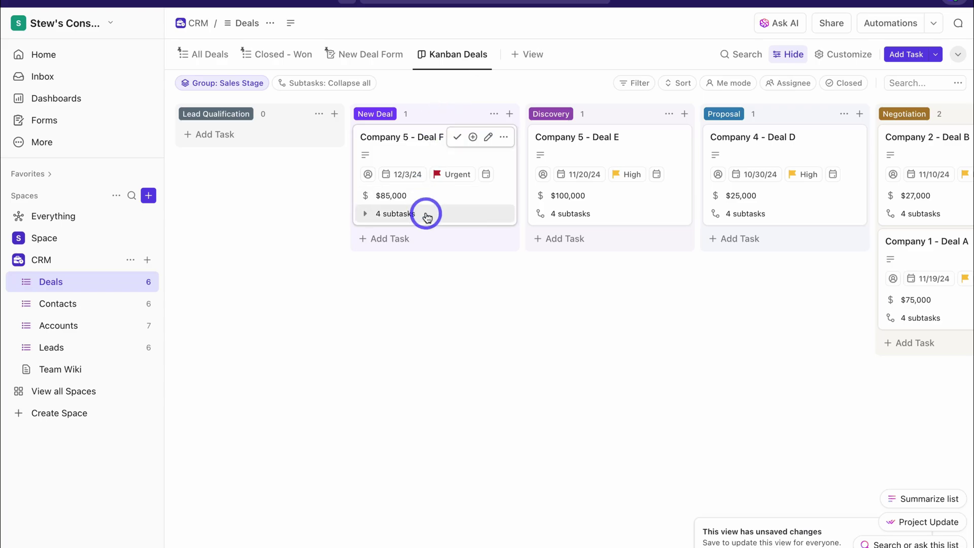
pyautogui.hscroll(10, 426, 217)
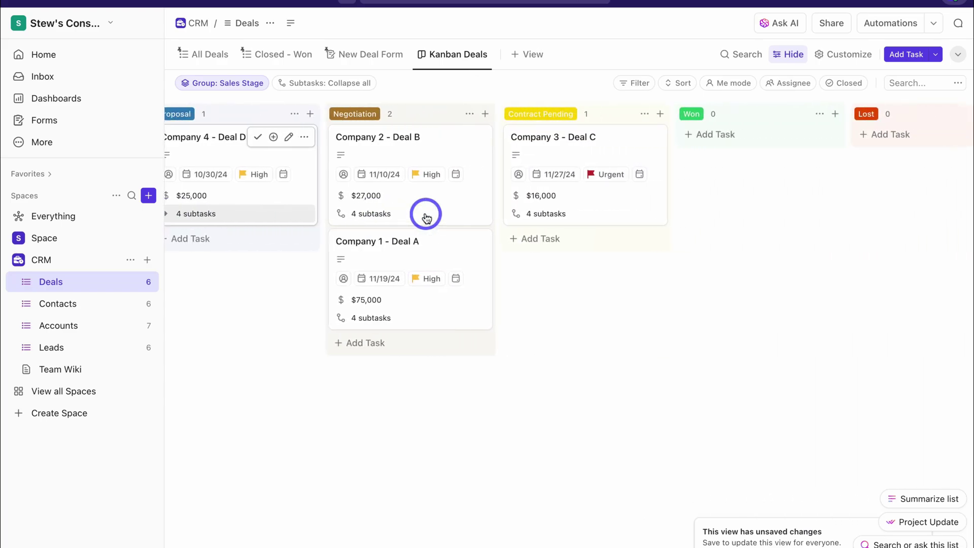
pyautogui.hscroll(4, 427, 216)
pyautogui.hscroll(-15, 446, 213)
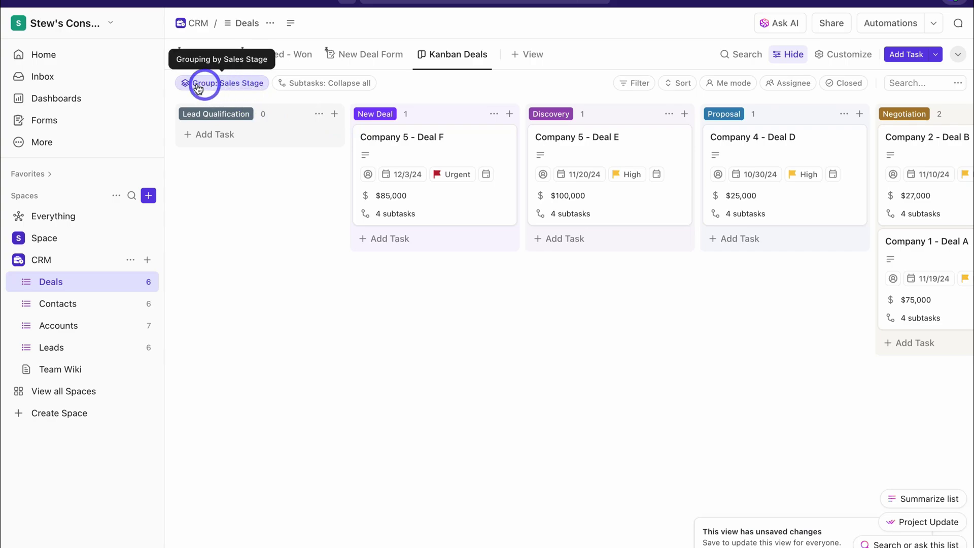
# Regroup the board by Status and move Company 1 - Deal A into BLOCKED
pyautogui.click(236, 85)
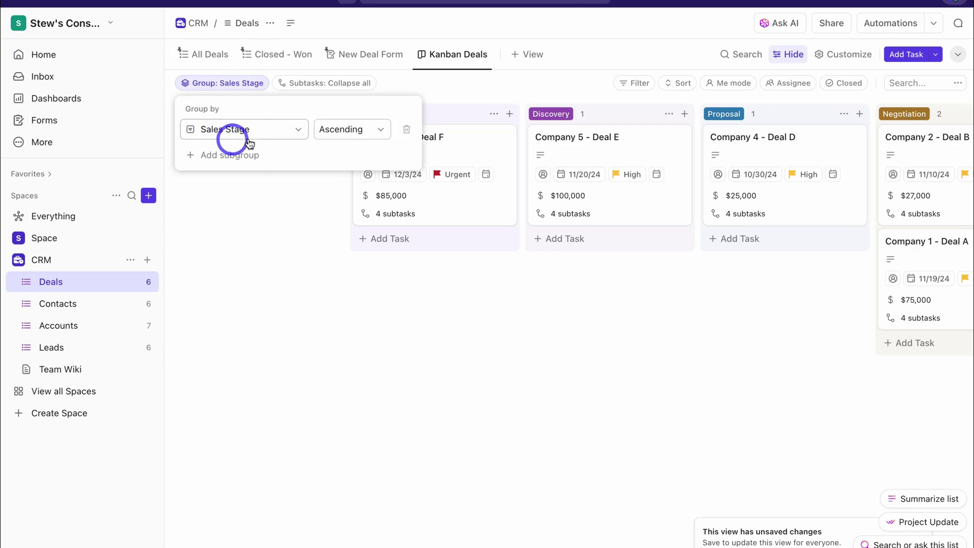
pyautogui.click(292, 129)
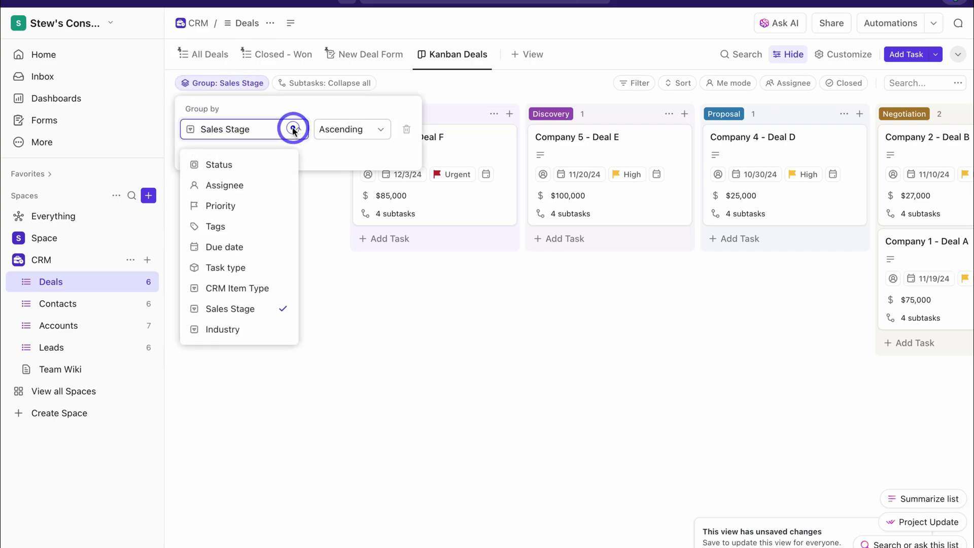
pyautogui.click(246, 162)
pyautogui.click(284, 245)
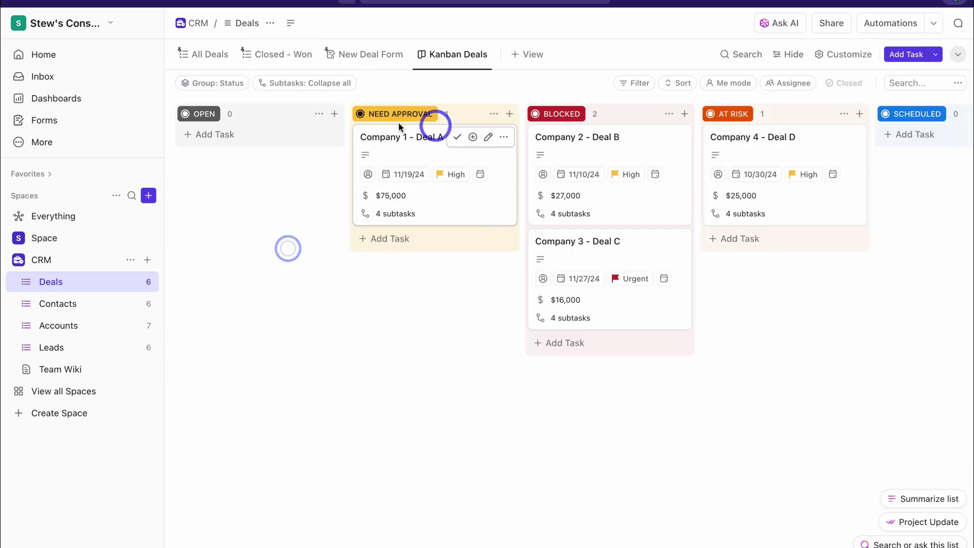
pyautogui.hscroll(10, 371, 190)
pyautogui.hscroll(-6, 371, 190)
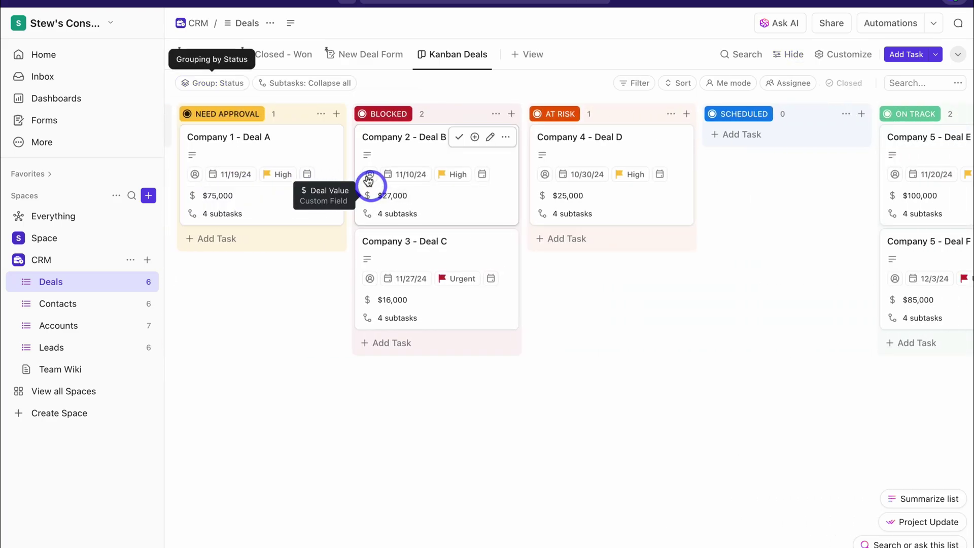
pyautogui.moveTo(247, 150); pyautogui.dragTo(434, 166)
# Group the board by Sales Stage again and move Deal E from Discovery into Proposal
pyautogui.click(219, 82)
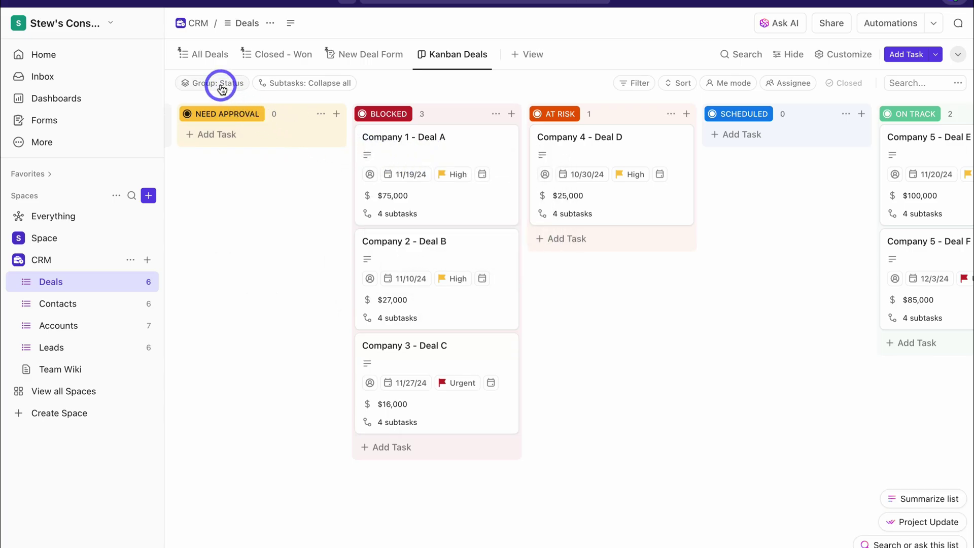
pyautogui.click(274, 141)
pyautogui.click(276, 132)
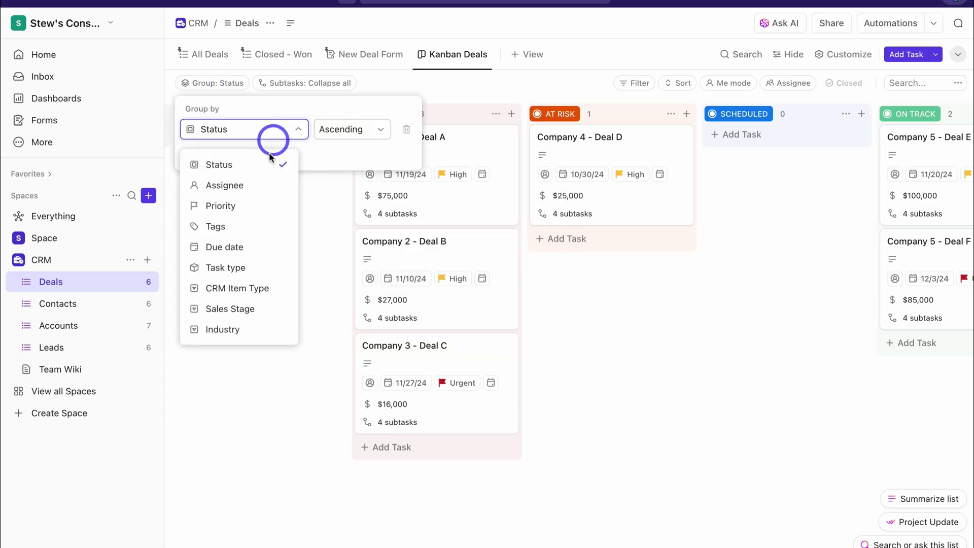
pyautogui.click(268, 308)
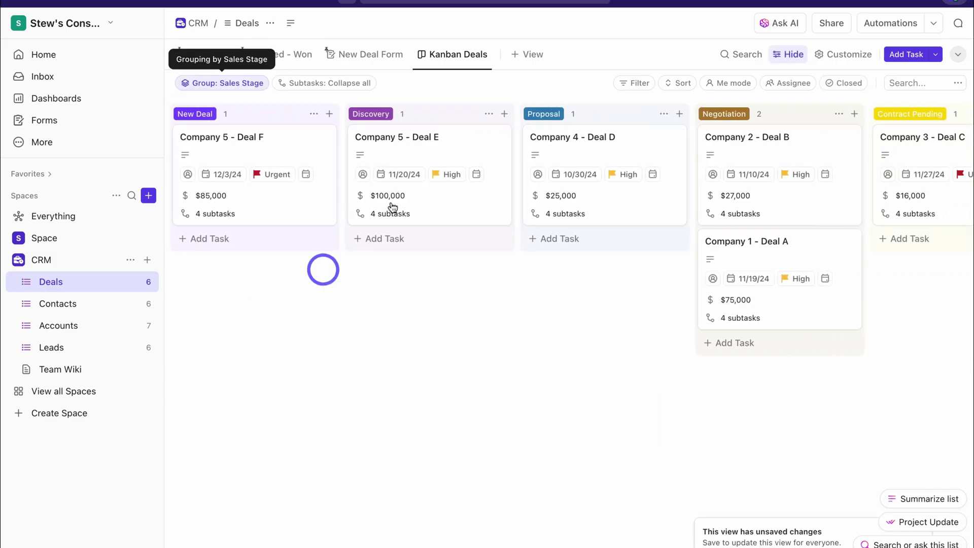
pyautogui.moveTo(376, 148); pyautogui.dragTo(595, 233)
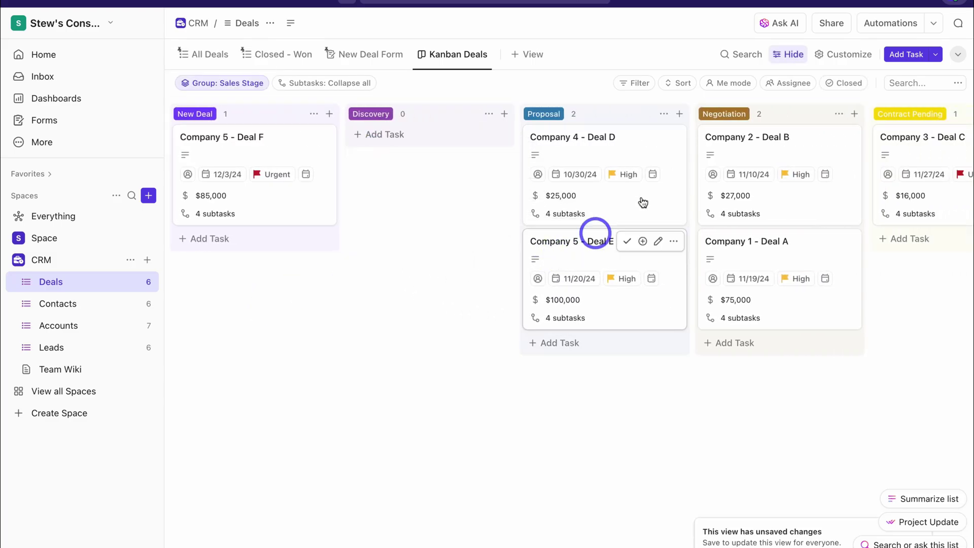
pyautogui.hscroll(10, 589, 120)
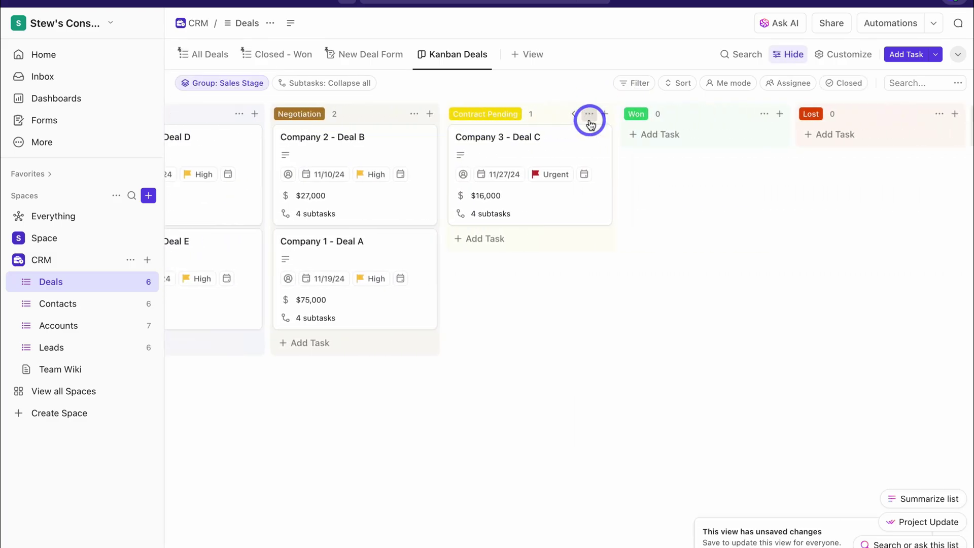
# In All Deals, add a Deal-type item, Sam's Fishing Gear - Deal X, under OPEN
pyautogui.click(203, 56)
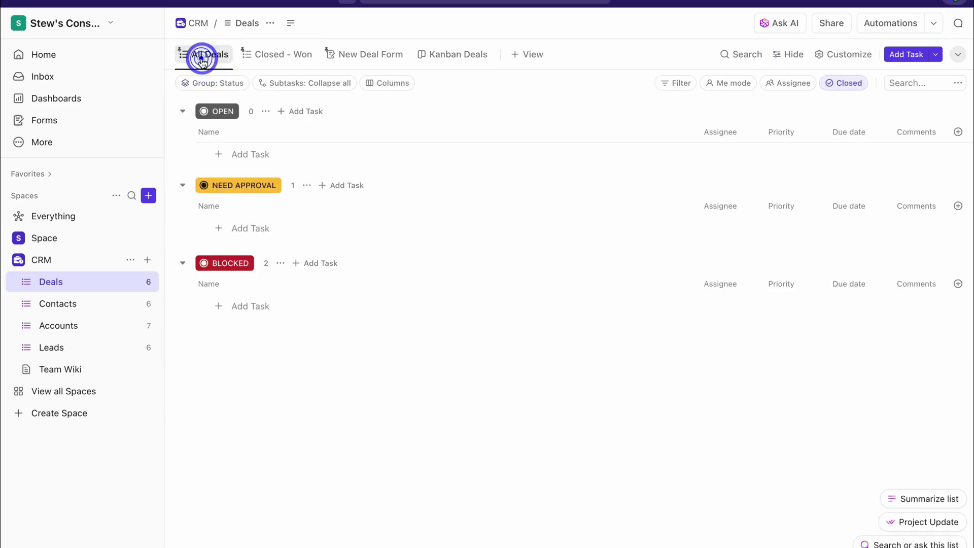
pyautogui.click(234, 157)
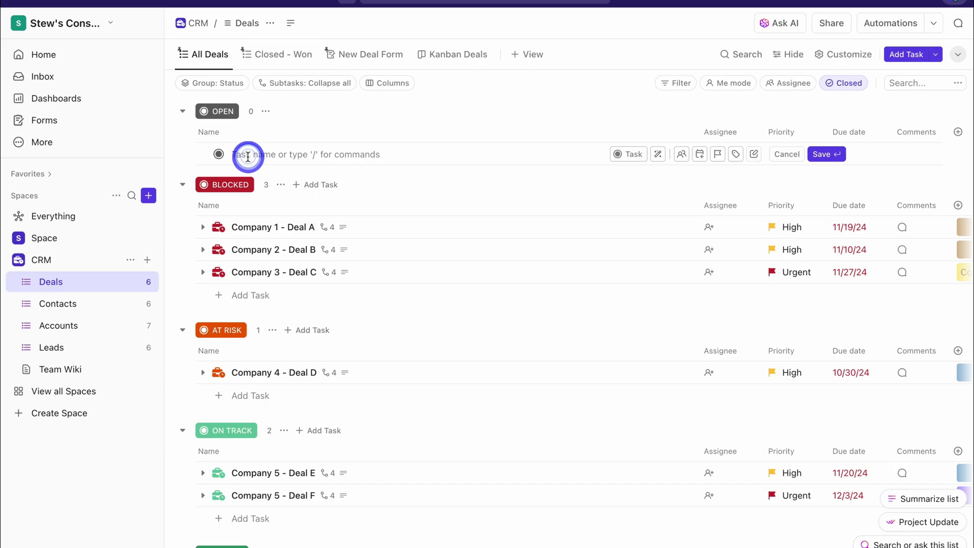
pyautogui.click(622, 154)
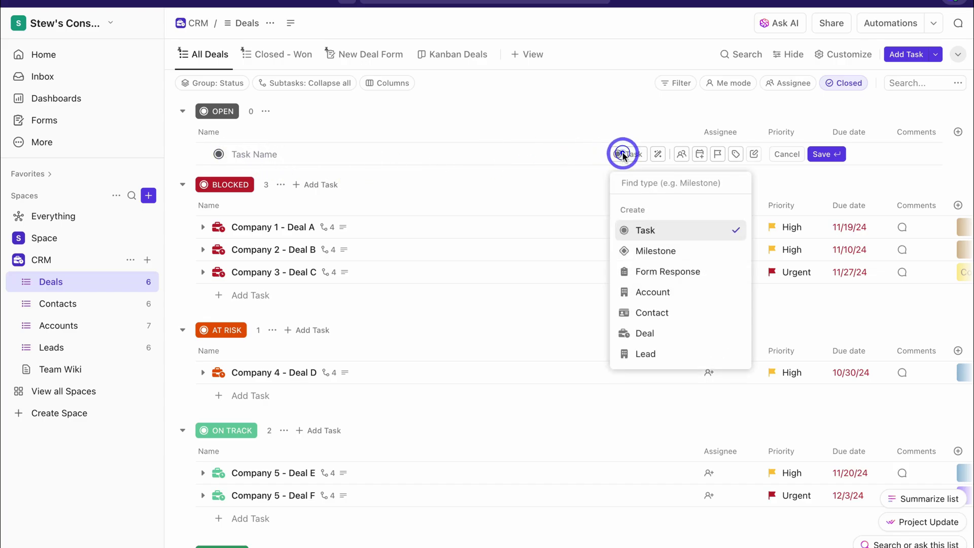
pyautogui.click(658, 331)
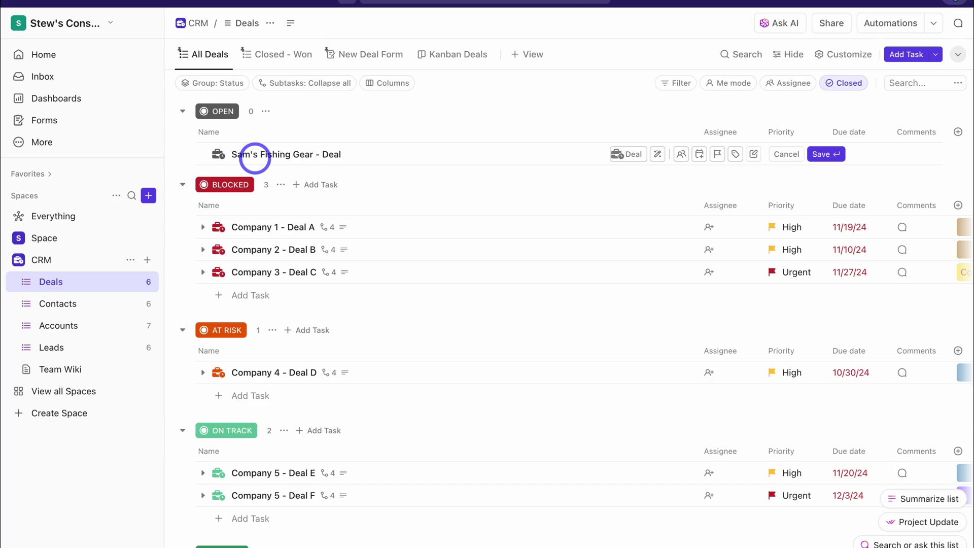
pyautogui.press('Return')
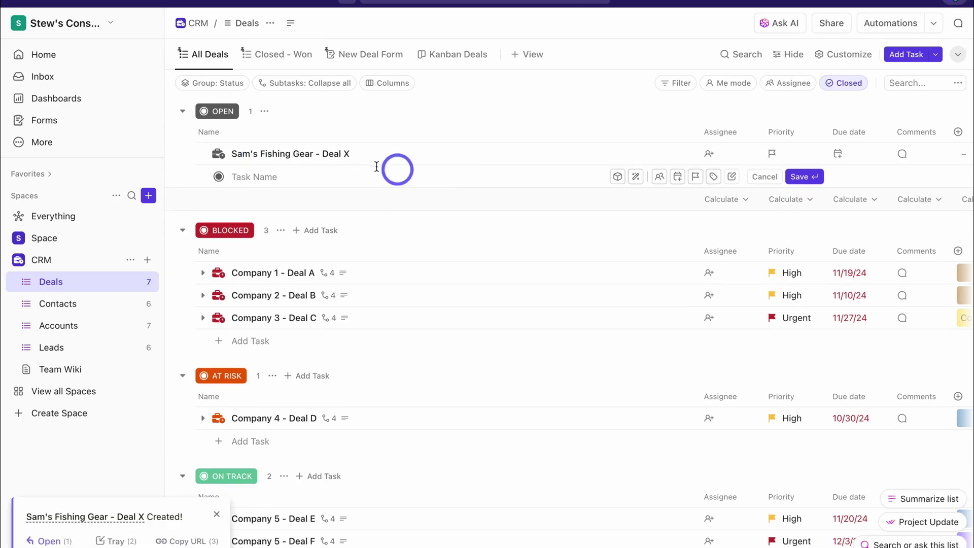
# Link Deal X to the Sam's Fishing Gear account through Relationships
pyautogui.click(274, 152)
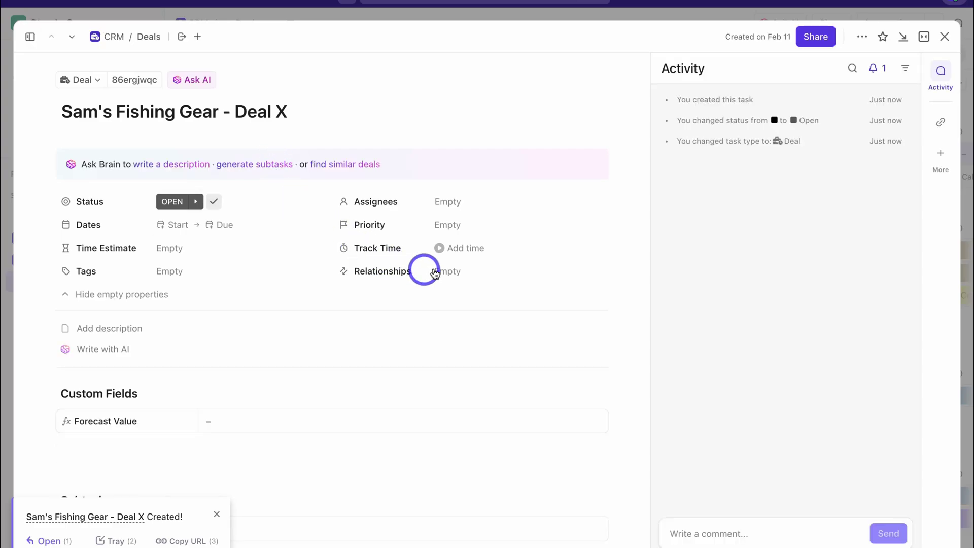
pyautogui.click(450, 272)
pyautogui.click(698, 269)
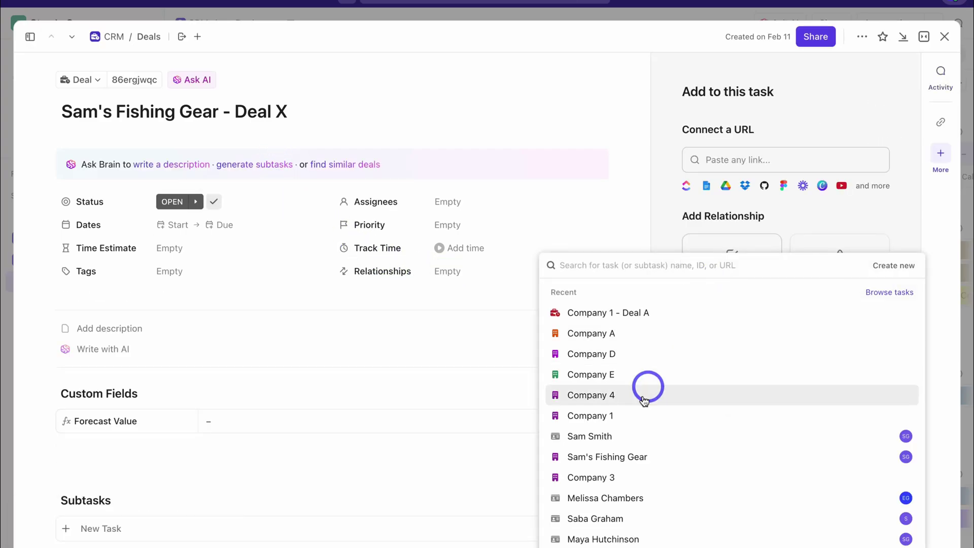
pyautogui.click(664, 460)
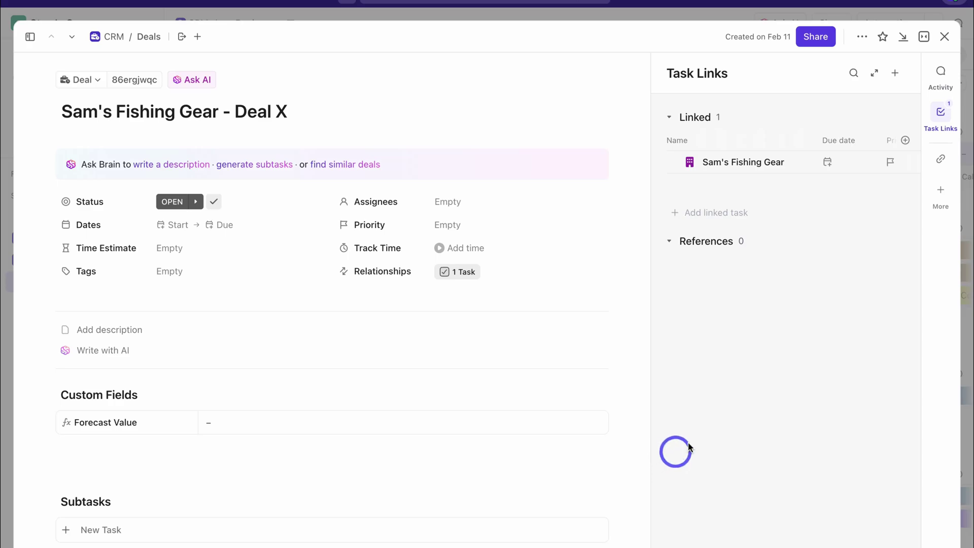
pyautogui.press('Escape')
pyautogui.click(428, 152)
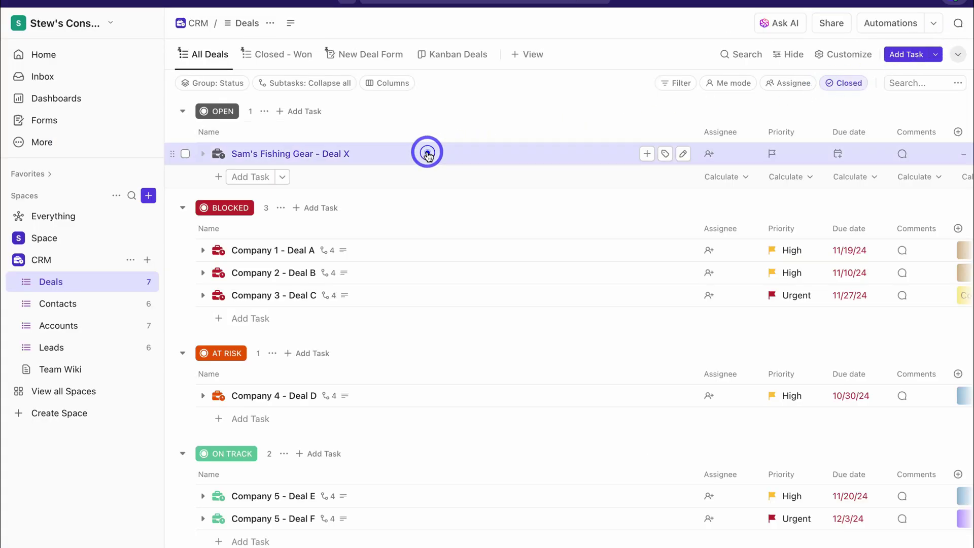
pyautogui.scroll(-3, 411, 252)
# Expand Company 1 - Deal A's stage subtasks and open its Discovery subtask's 0/3 checklist
pyautogui.scroll(3, 411, 252)
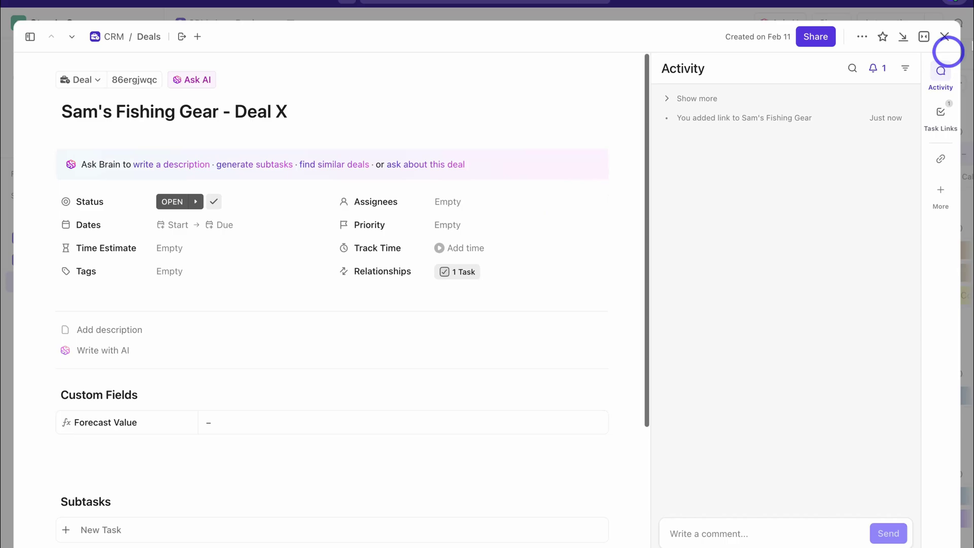
pyautogui.click(944, 37)
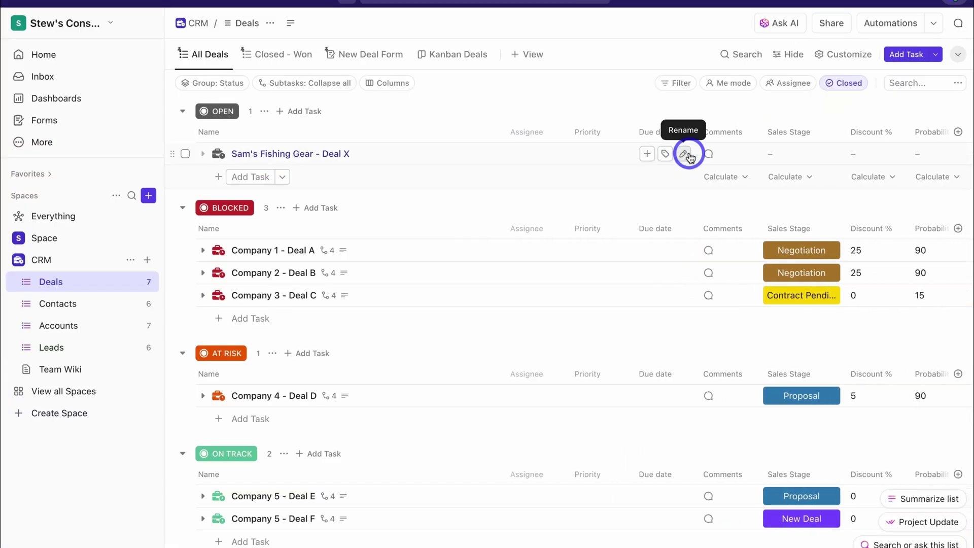
pyautogui.click(204, 153)
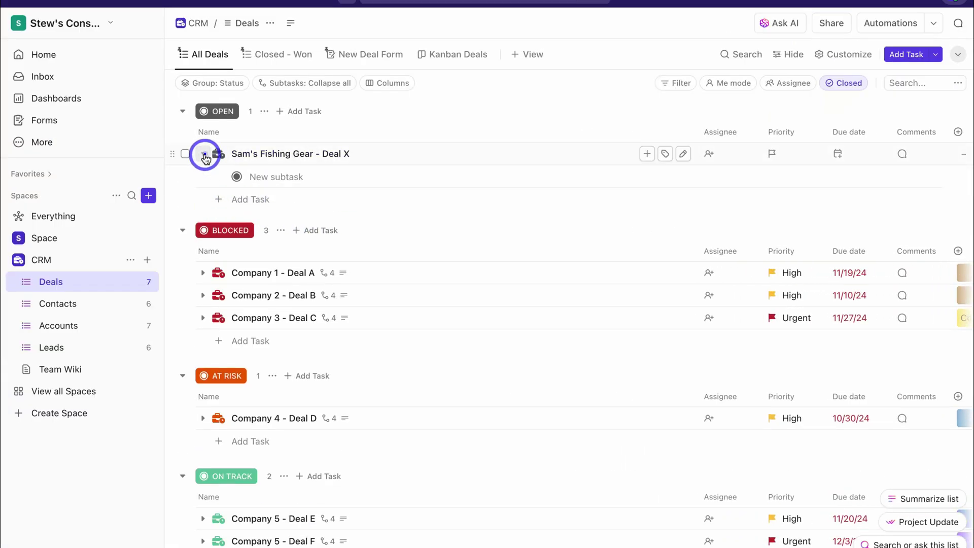
pyautogui.click(271, 177)
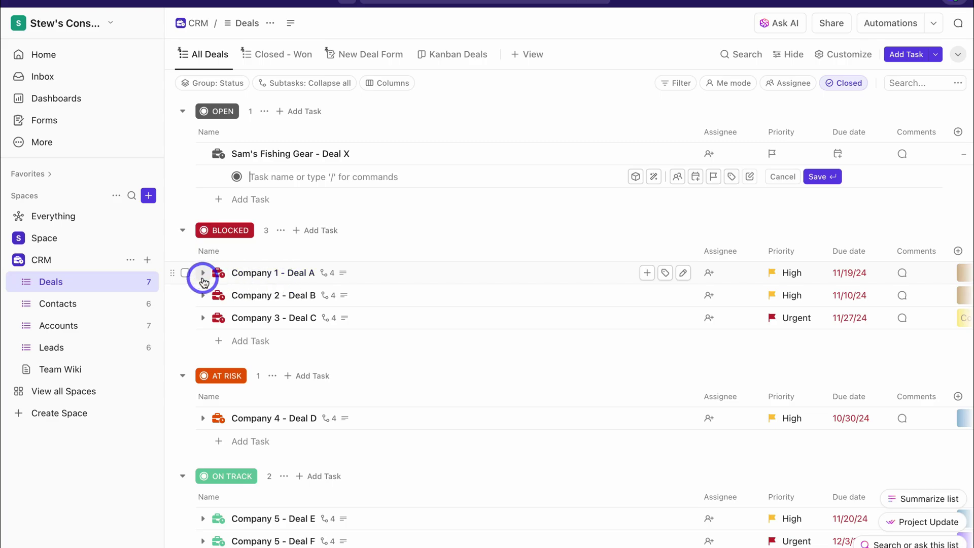
pyautogui.click(202, 274)
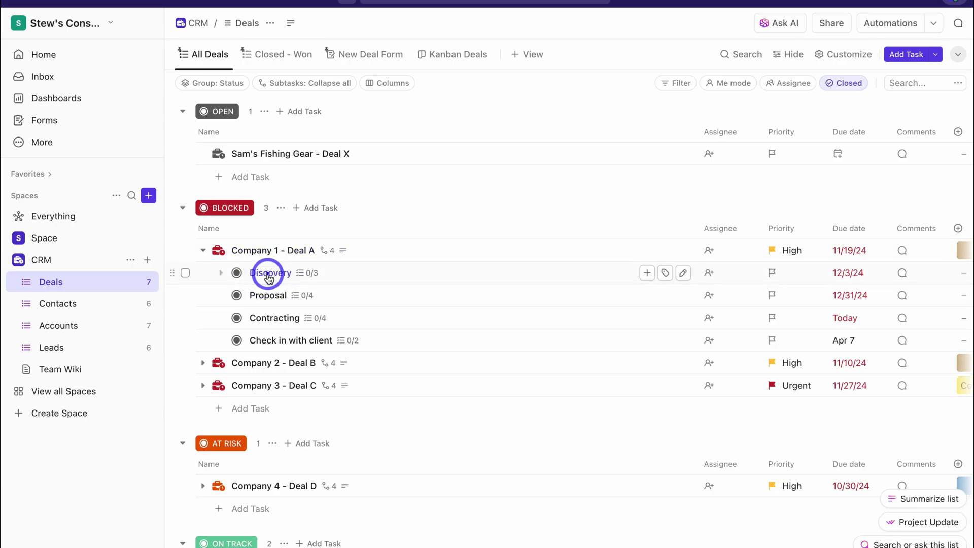
pyautogui.click(269, 274)
pyautogui.scroll(-7, 268, 274)
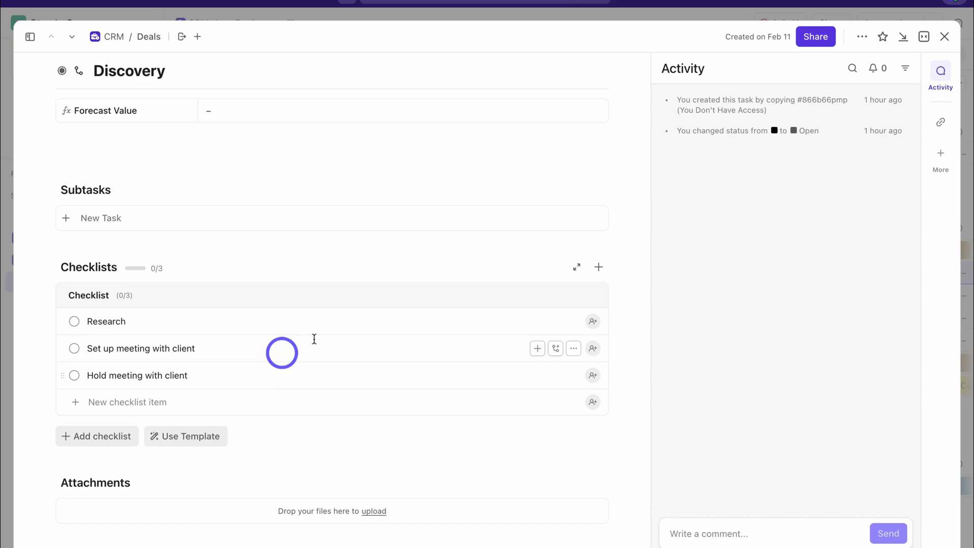
# Add a task named Proposal under OPEN in the deals list
pyautogui.click(944, 36)
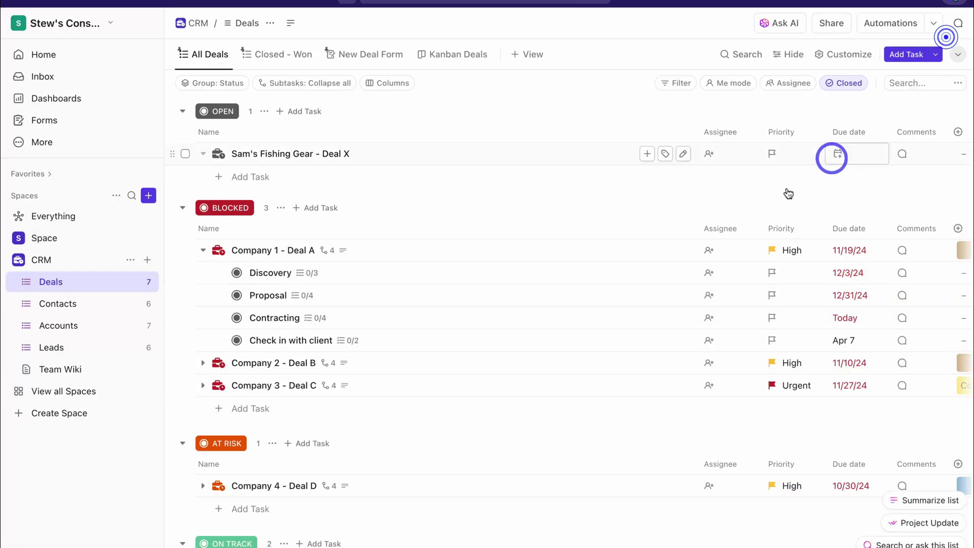
pyautogui.click(243, 176)
pyautogui.write('Proposal')
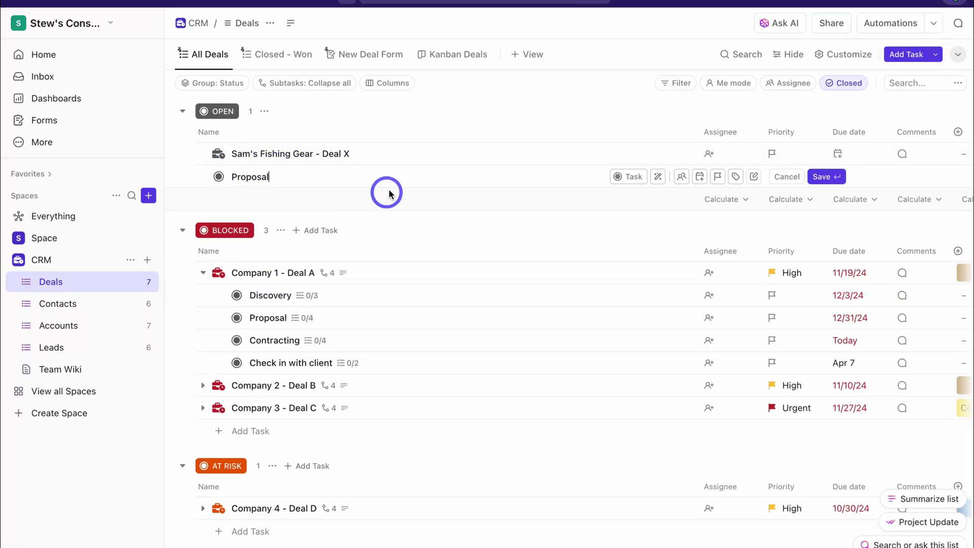
pyautogui.press('Return')
pyautogui.click(289, 178)
# Give Proposal a checklist with Meeting with client and Negotiate on Price
pyautogui.scroll(-5, 330, 266)
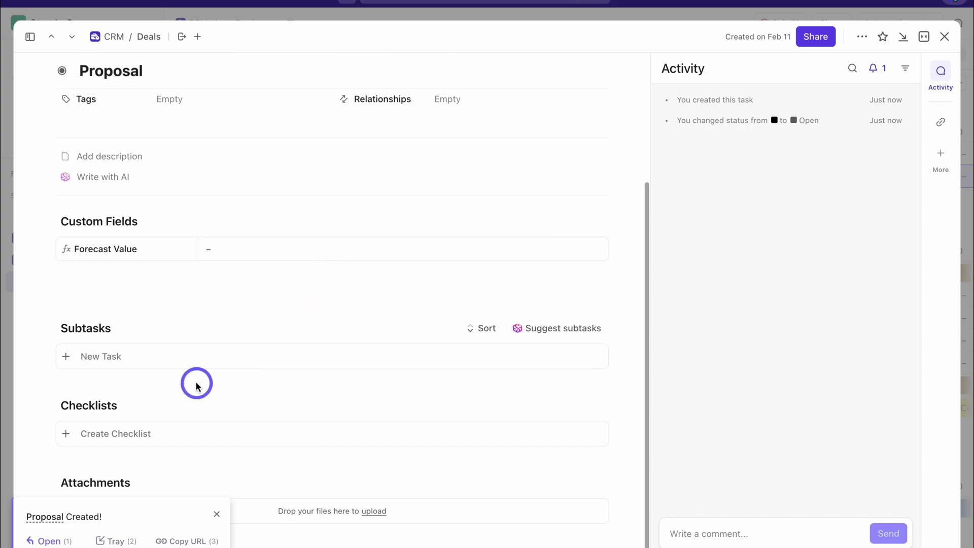
pyautogui.click(167, 434)
pyautogui.scroll(-2, 267, 437)
pyautogui.click(142, 402)
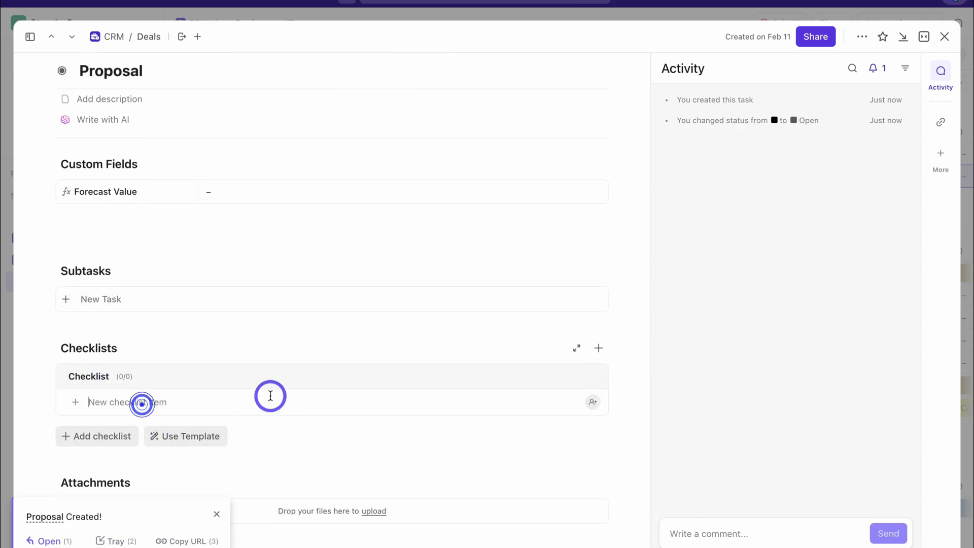
pyautogui.write('with c')
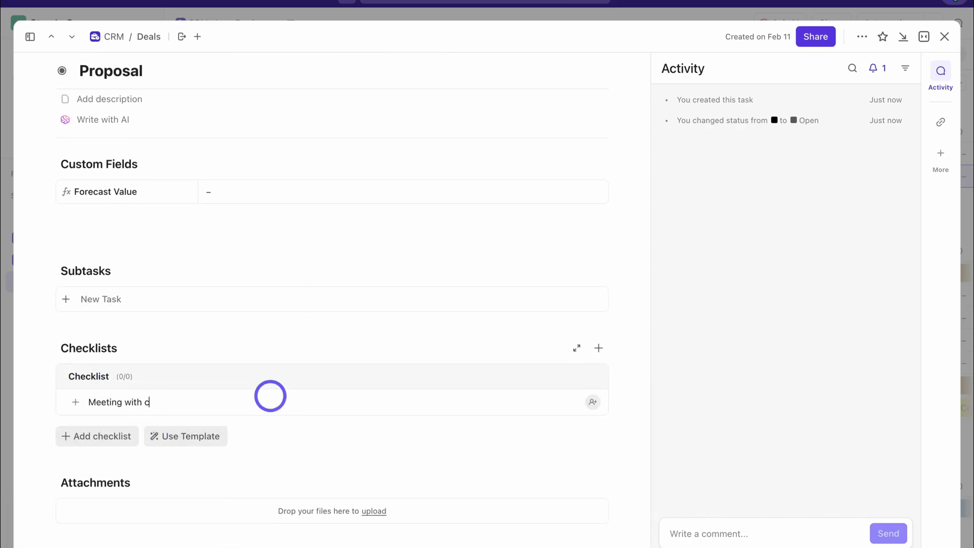
pyautogui.write('lient')
pyautogui.press('Return')
pyautogui.write('Negotiate on')
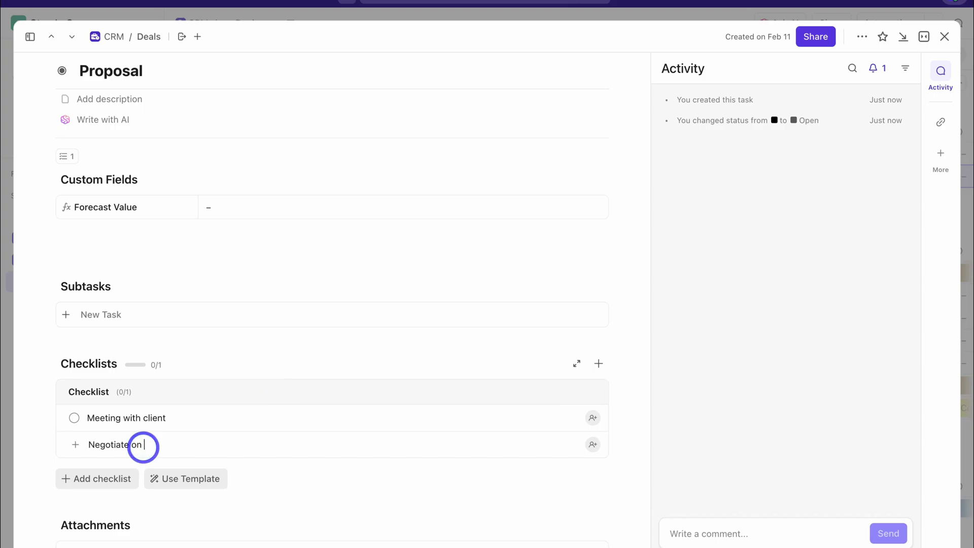
pyautogui.write(' Price')
pyautogui.press('Return')
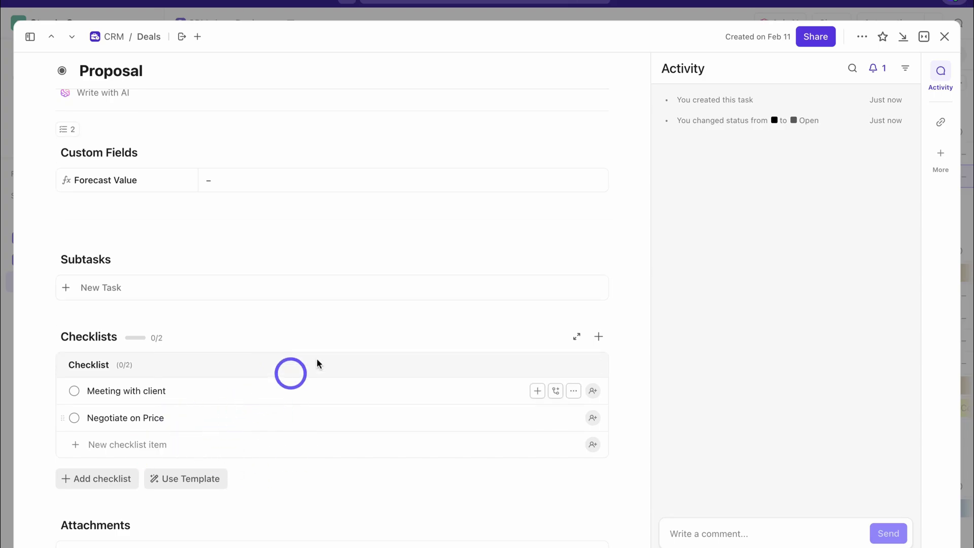
pyautogui.moveTo(130, 461)
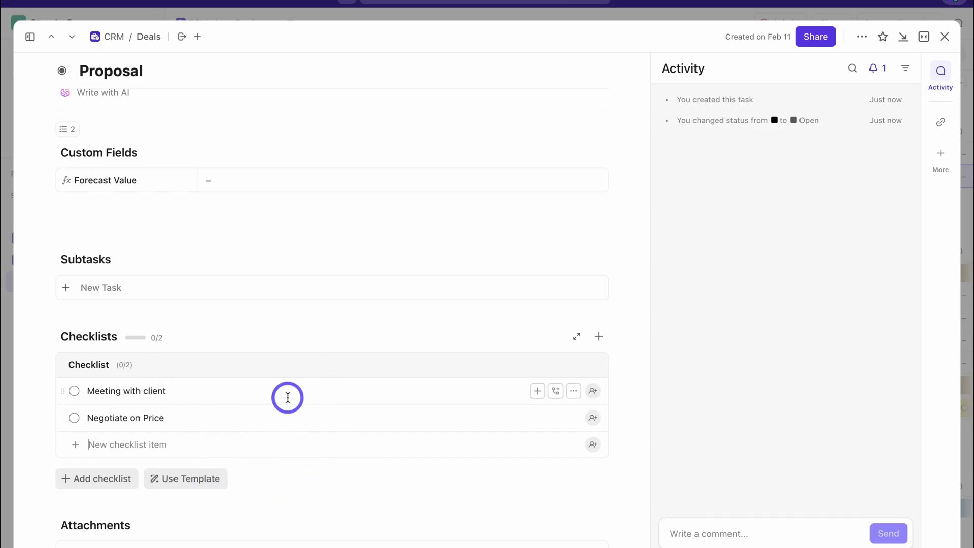
pyautogui.click(945, 37)
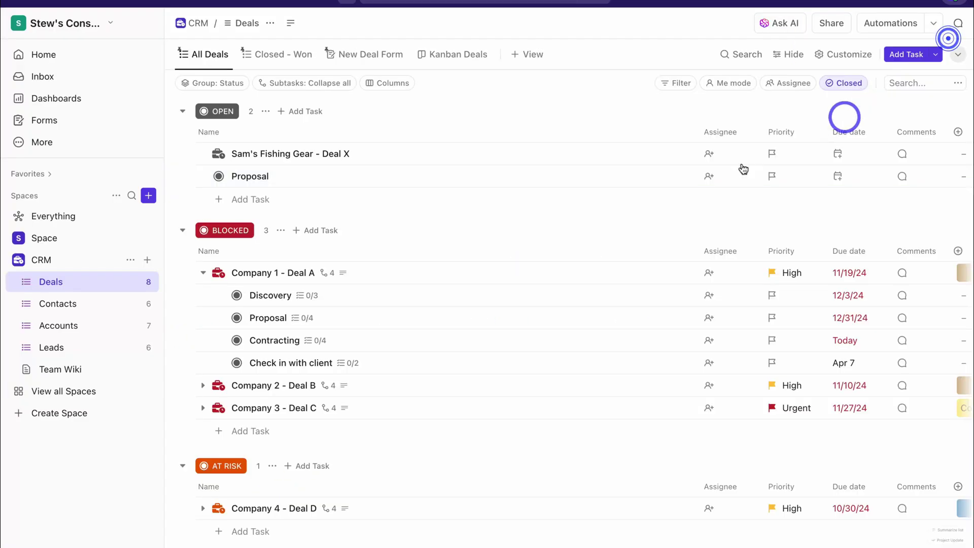
# Switch the New Deal Form between Build and Preview, then trigger required-field warnings on all five fields
pyautogui.click(358, 57)
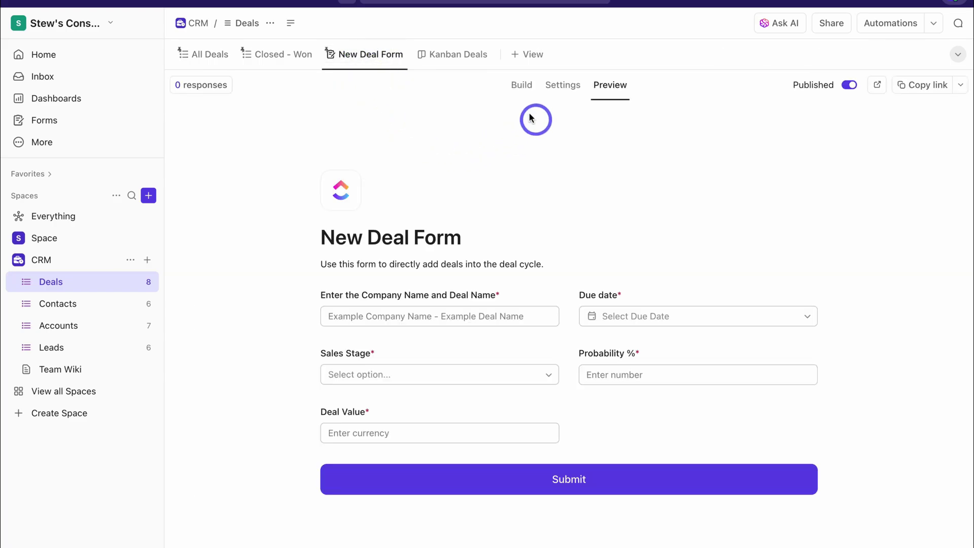
pyautogui.click(513, 93)
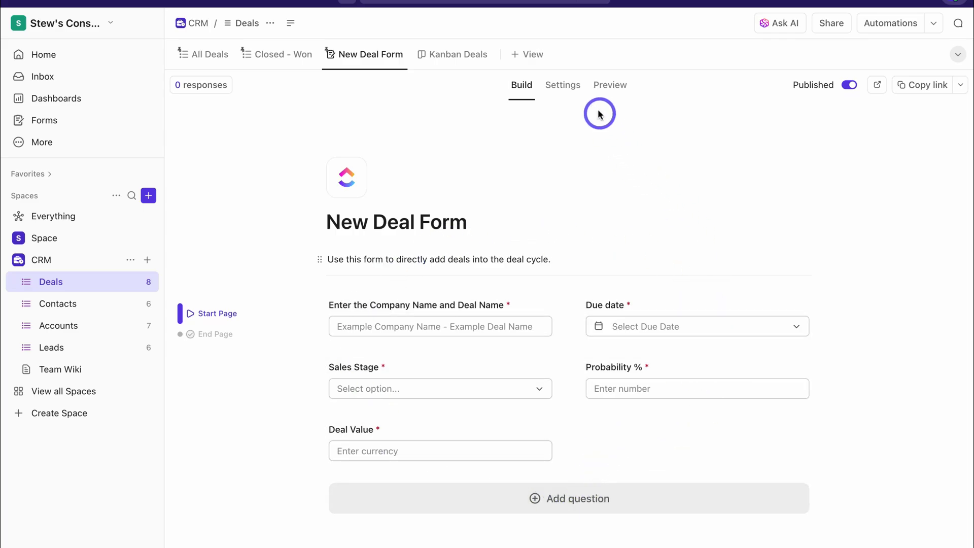
pyautogui.click(611, 86)
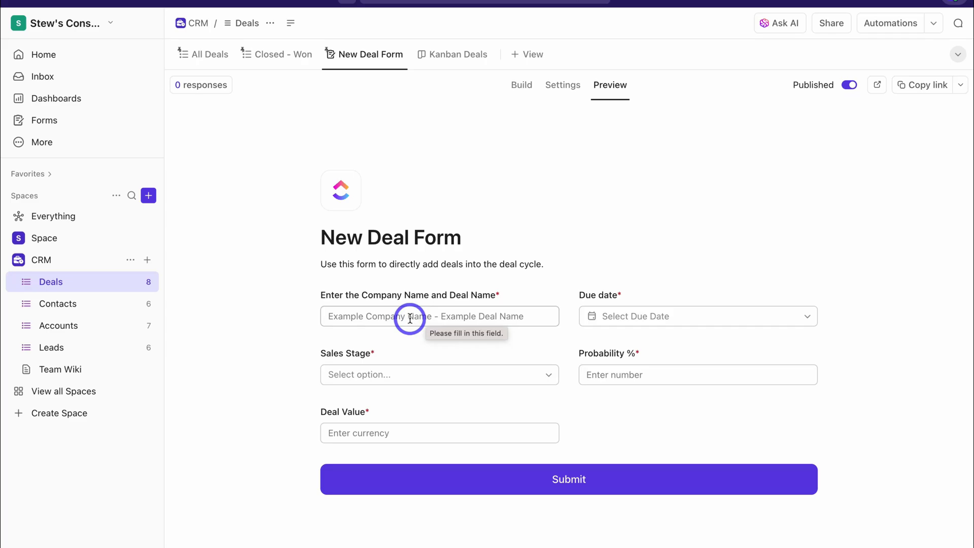
pyautogui.click(410, 318)
pyautogui.click(367, 374)
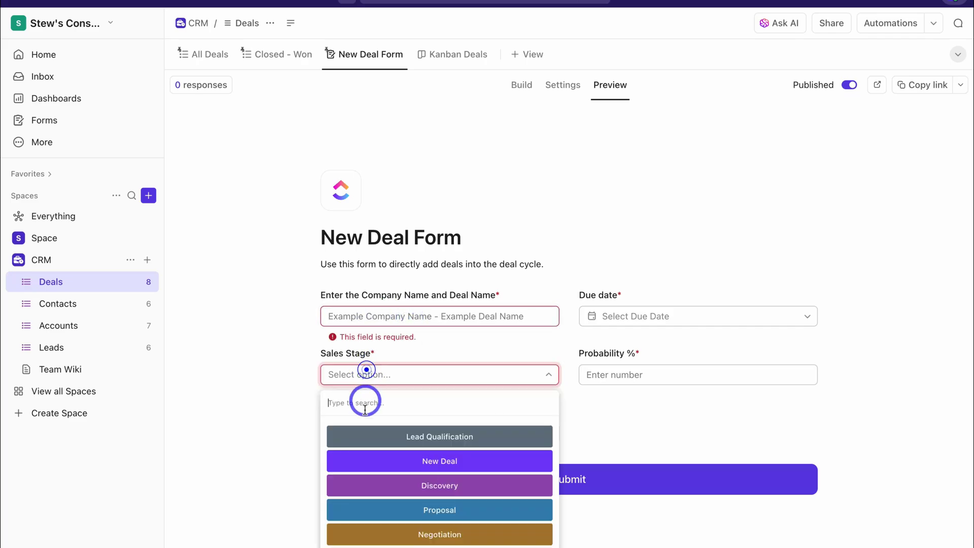
pyautogui.click(700, 375)
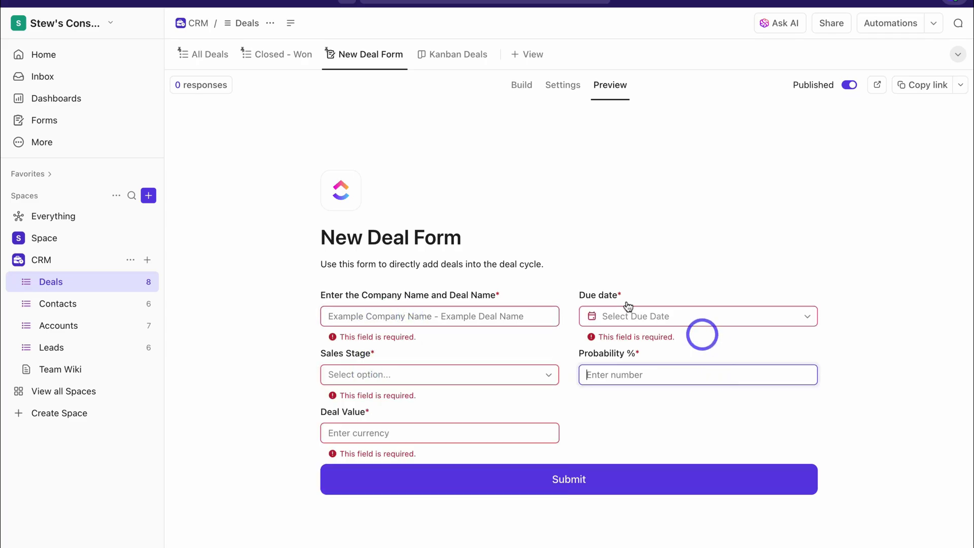
# Return to All Deals and open the Leads list's menu for creating a new list
pyautogui.click(208, 54)
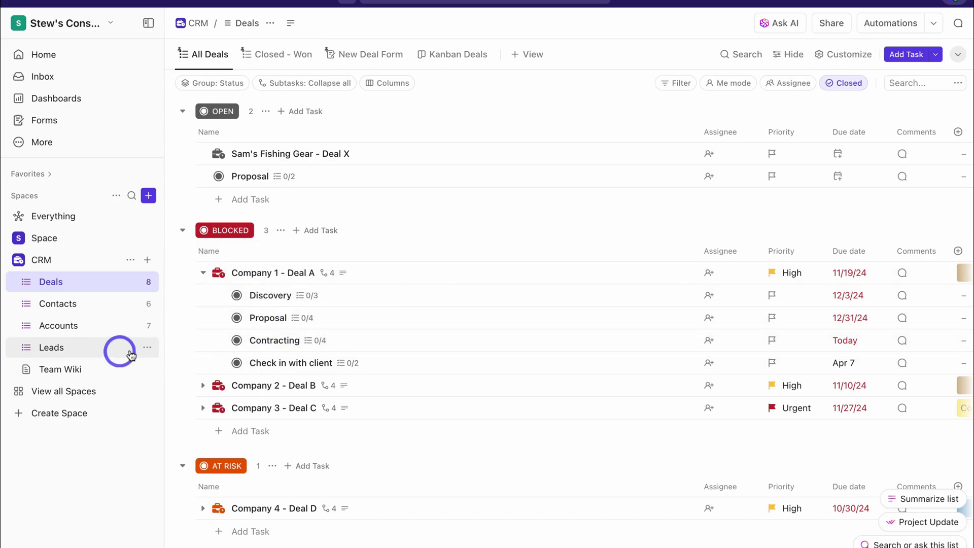
pyautogui.click(146, 349)
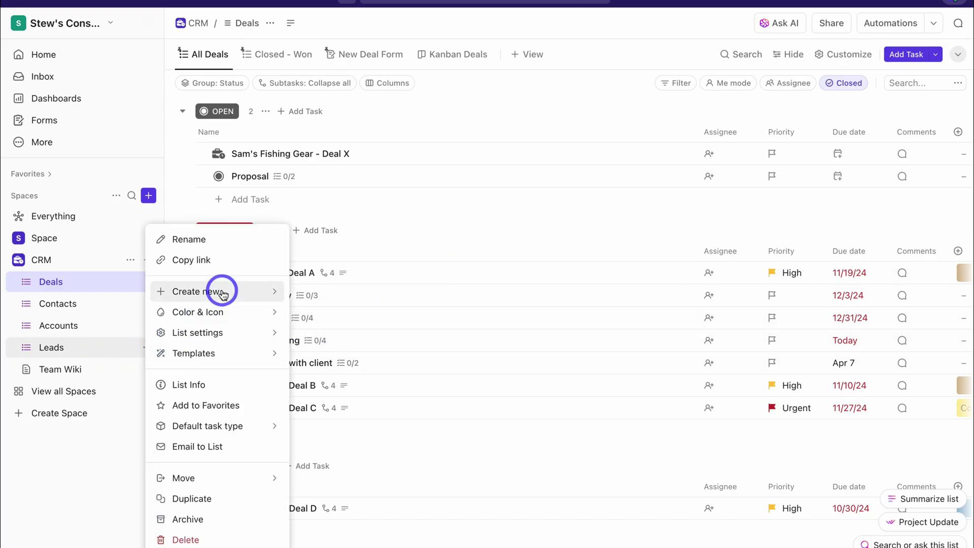
pyautogui.moveTo(217, 290)
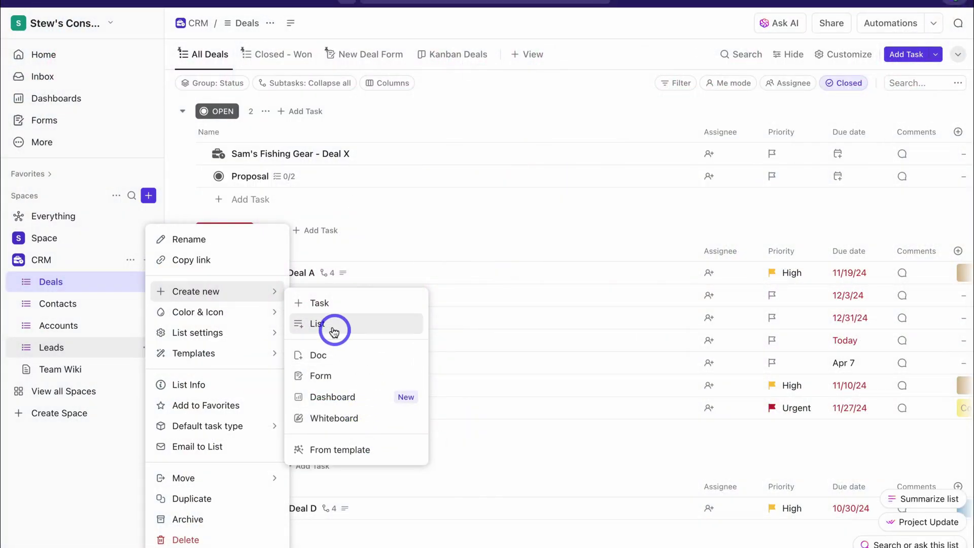
# Create a new list named Tickets/Issues in the CRM space
pyautogui.click(331, 326)
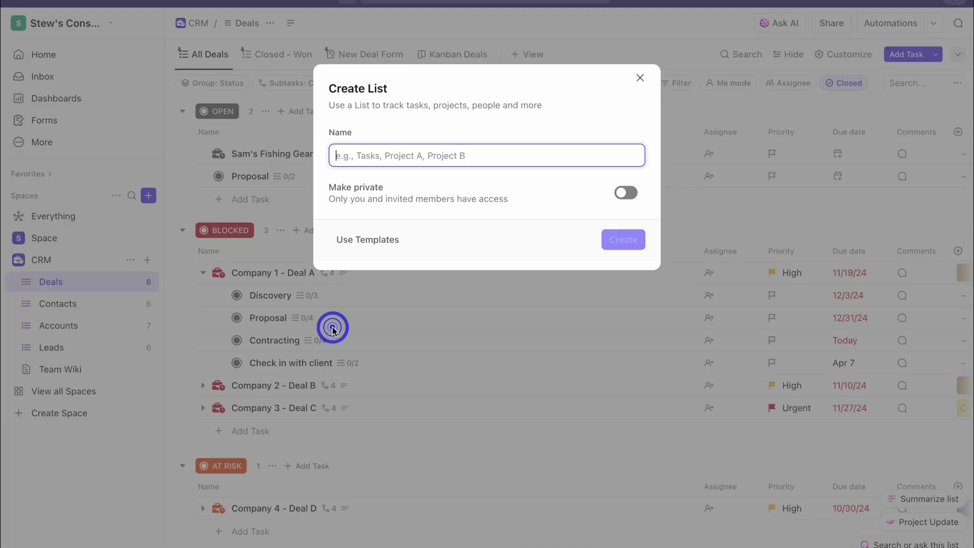
pyautogui.write('Tickets/Issues')
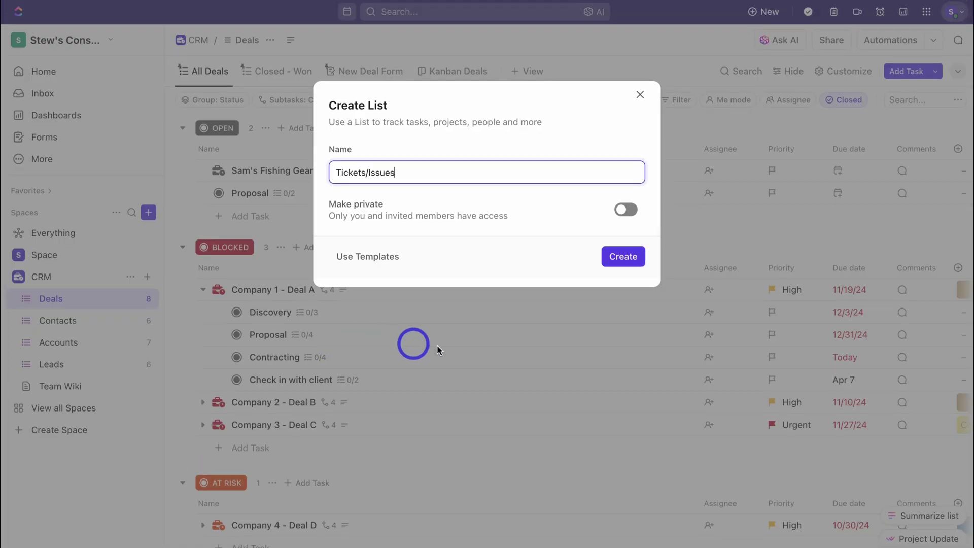
pyautogui.click(634, 246)
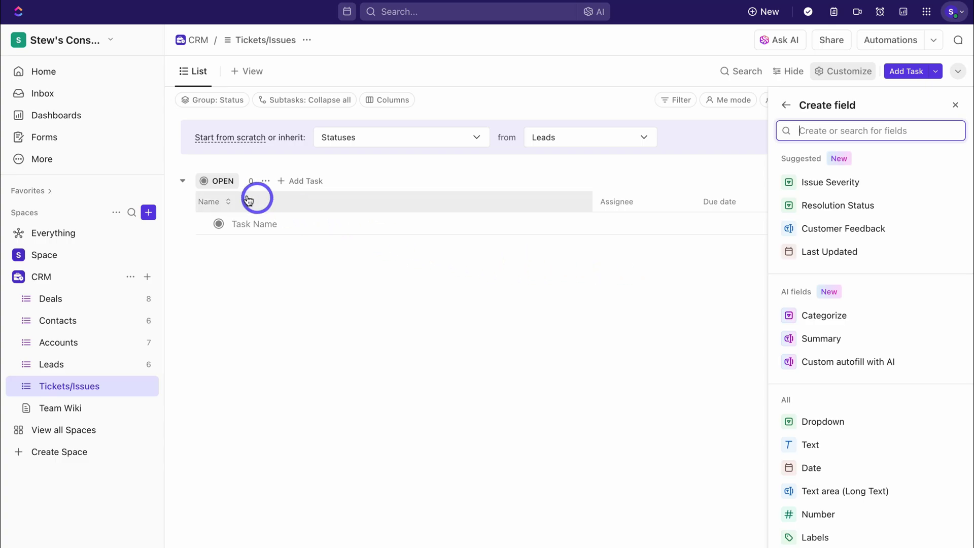
# Rename the OPEN status to NEW ISSUES for this list only, then begin another status
pyautogui.click(214, 181)
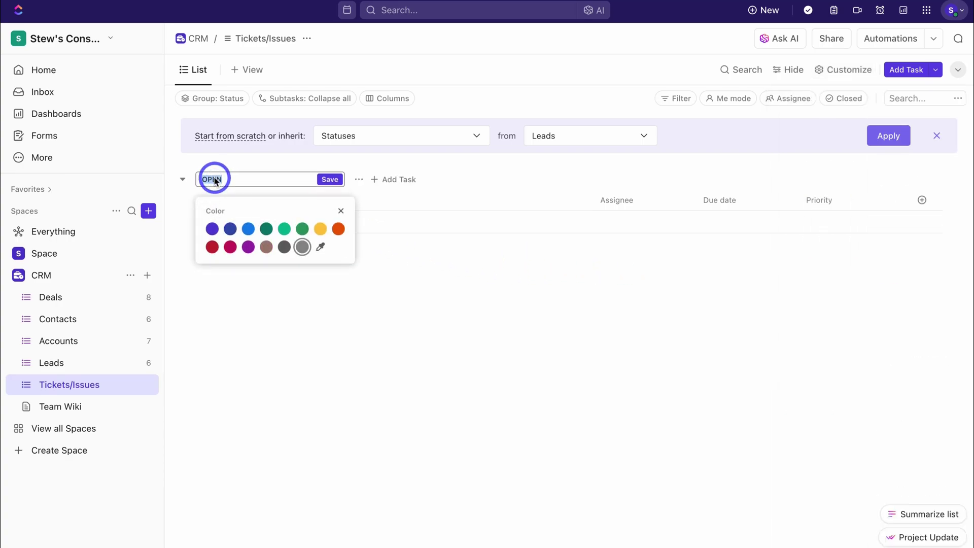
pyautogui.write('NEW ISSUES')
pyautogui.press('Return')
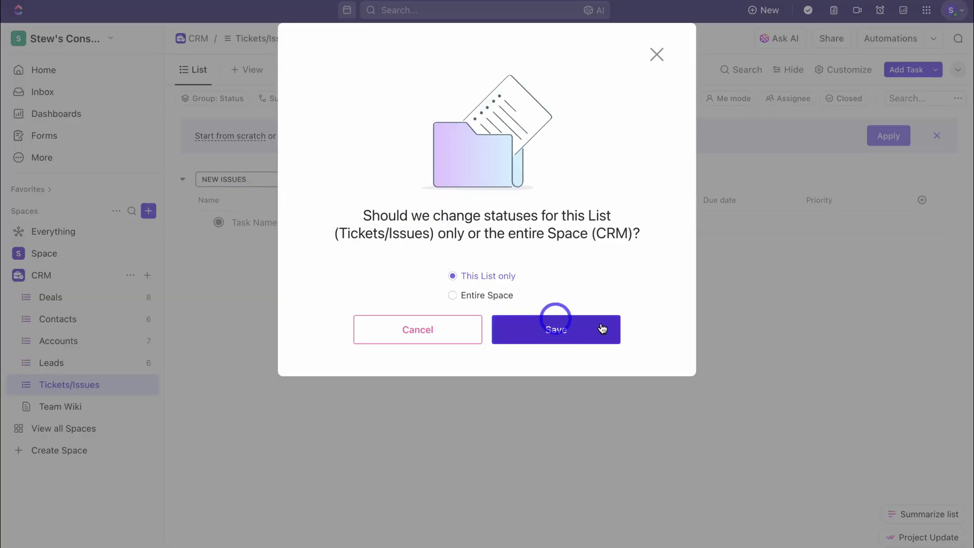
pyautogui.click(572, 337)
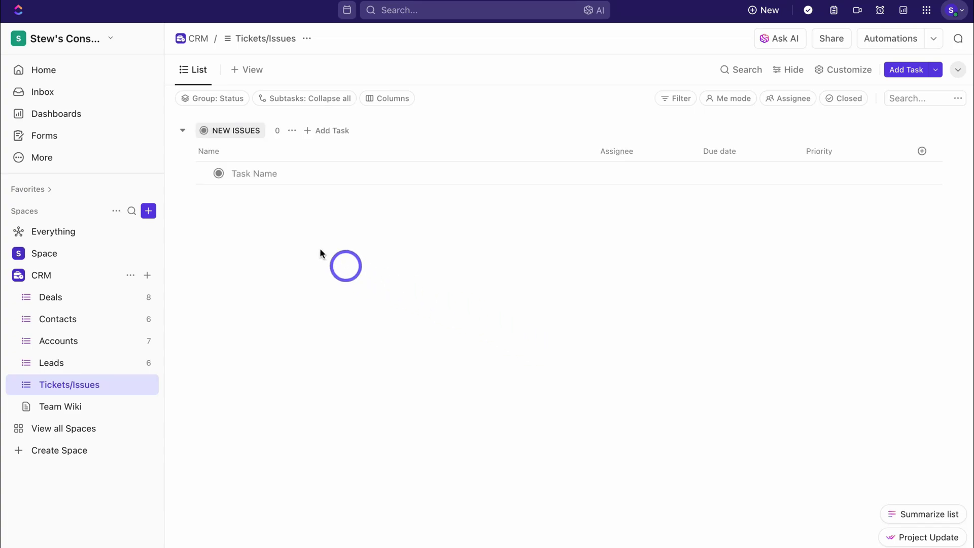
pyautogui.click(291, 130)
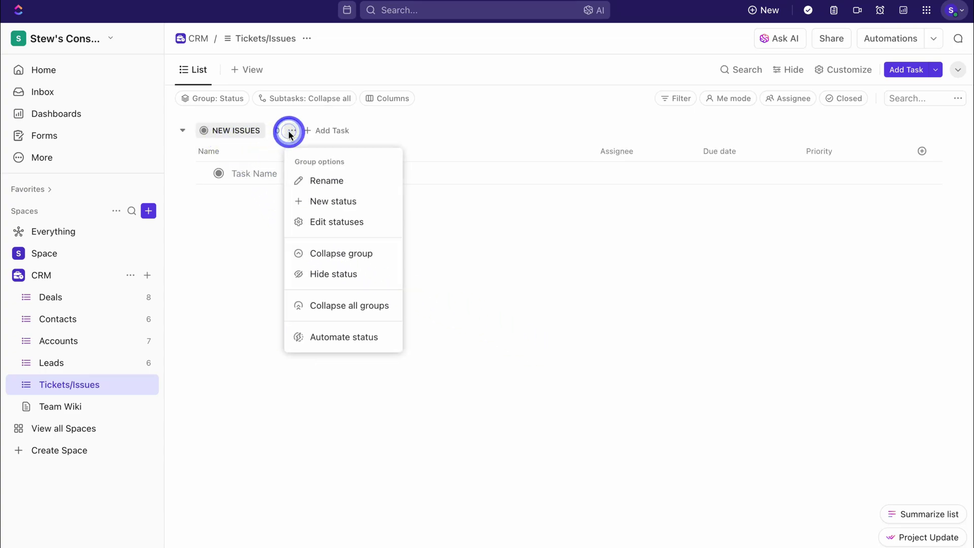
pyautogui.click(329, 199)
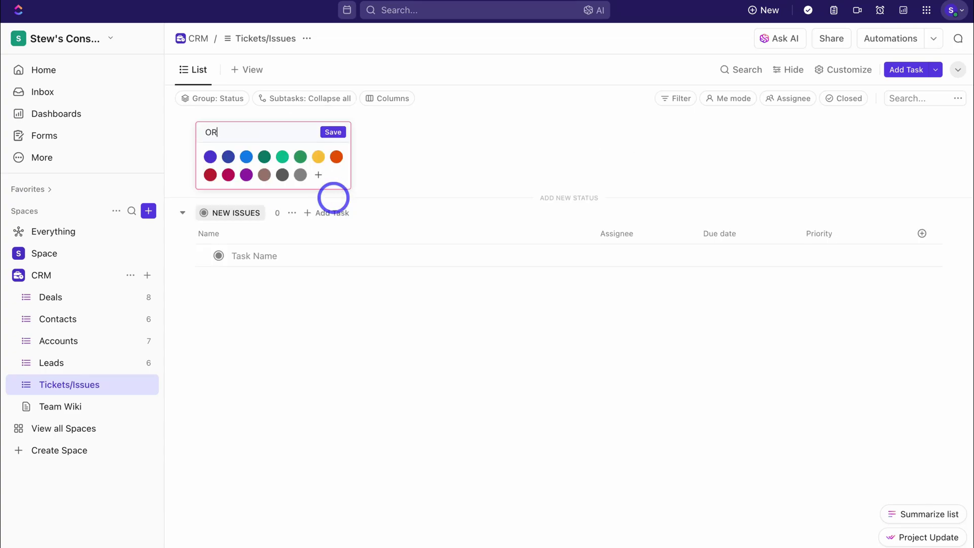
# Save the new status and link the Website not working ticket to Company A
pyautogui.click(332, 132)
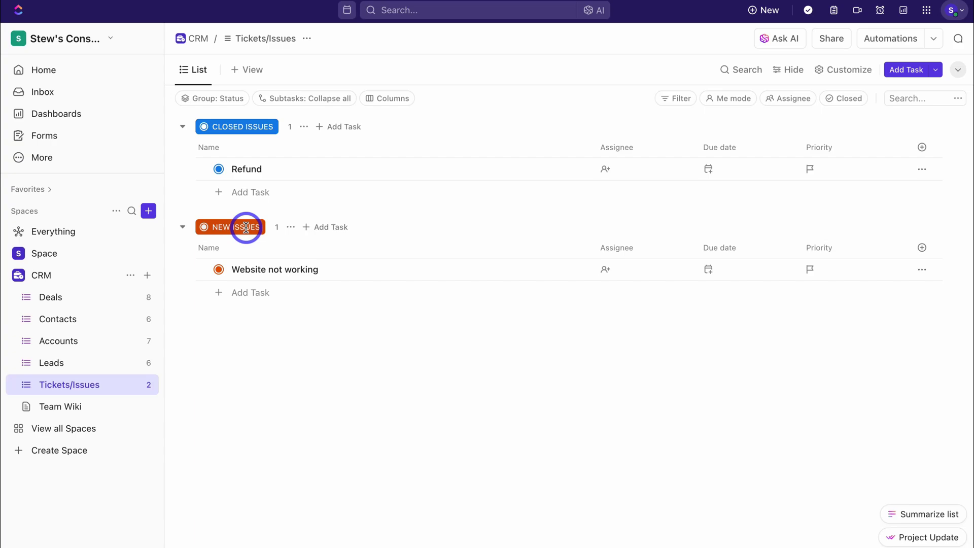
pyautogui.click(349, 276)
pyautogui.click(447, 286)
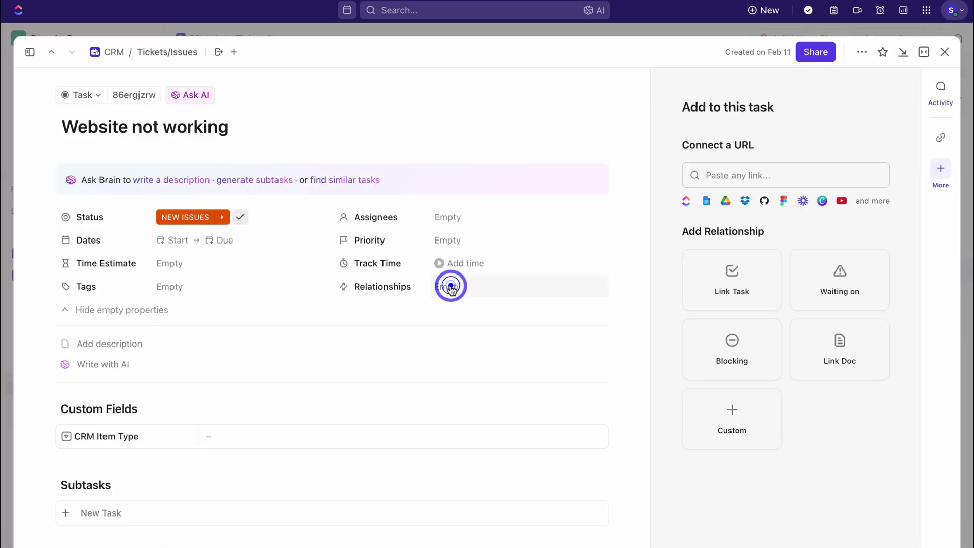
pyautogui.click(720, 287)
pyautogui.click(619, 443)
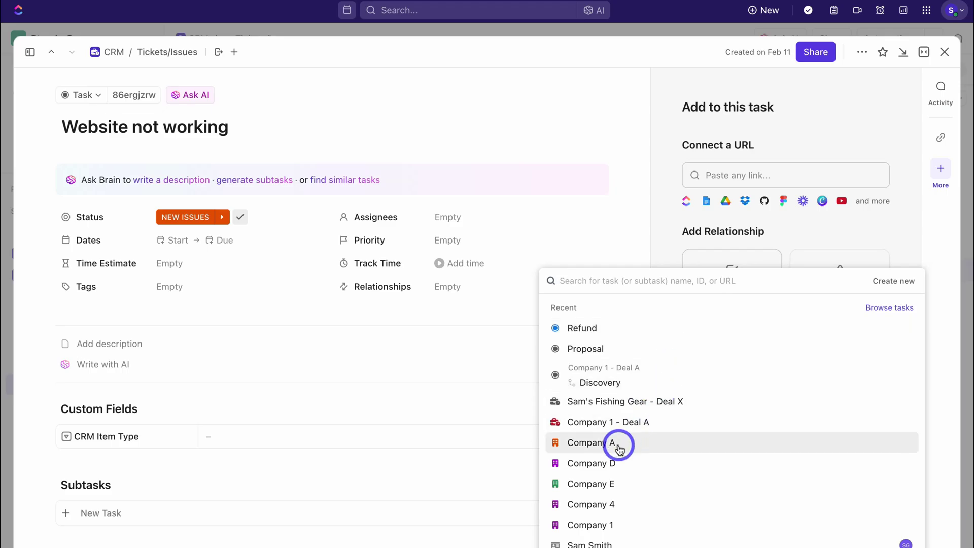
pyautogui.click(944, 52)
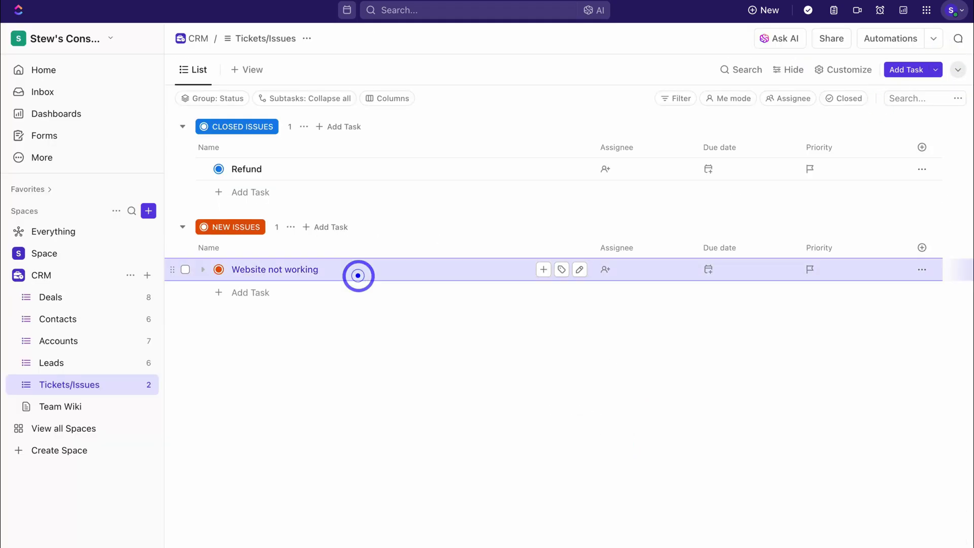
# Recheck the Website not working ticket, then open the CRM space's Deals list view
pyautogui.click(358, 274)
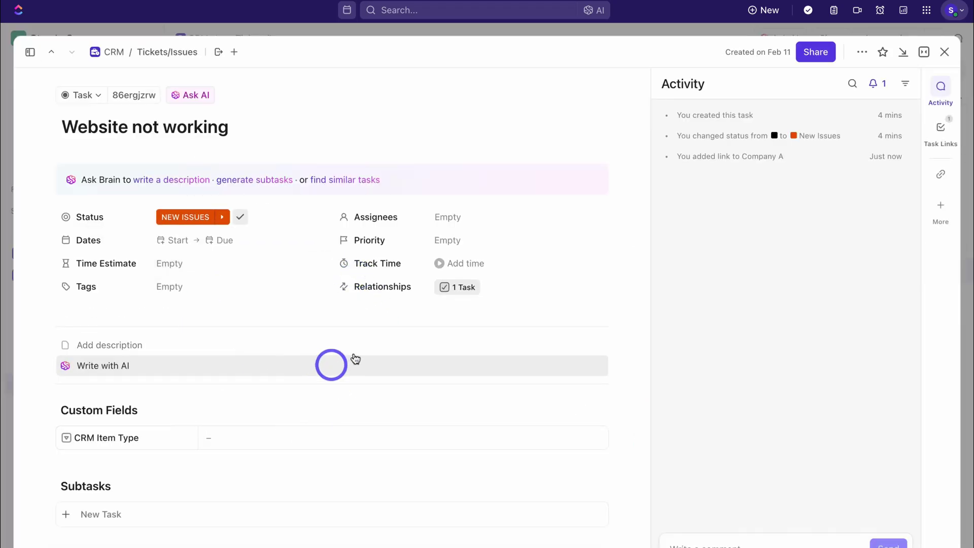
pyautogui.click(944, 52)
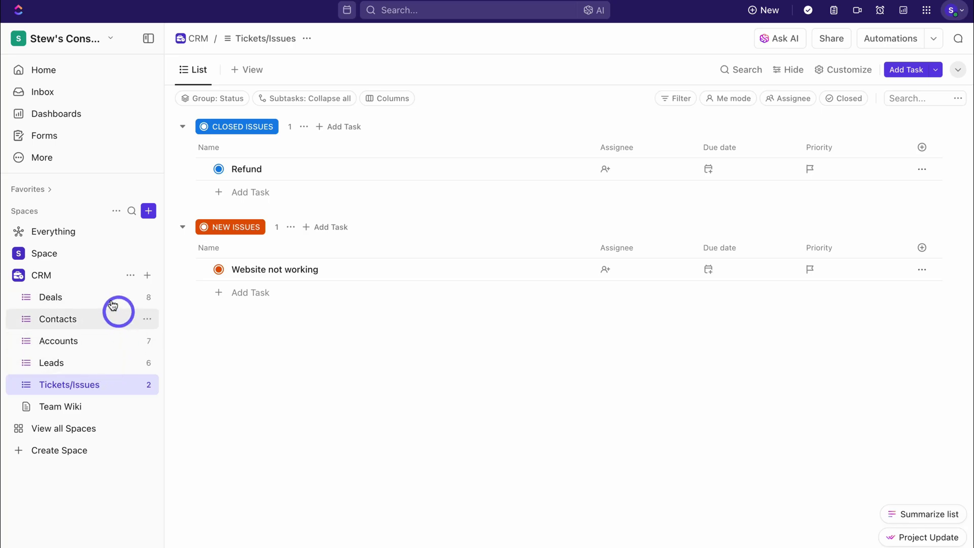
pyautogui.click(78, 278)
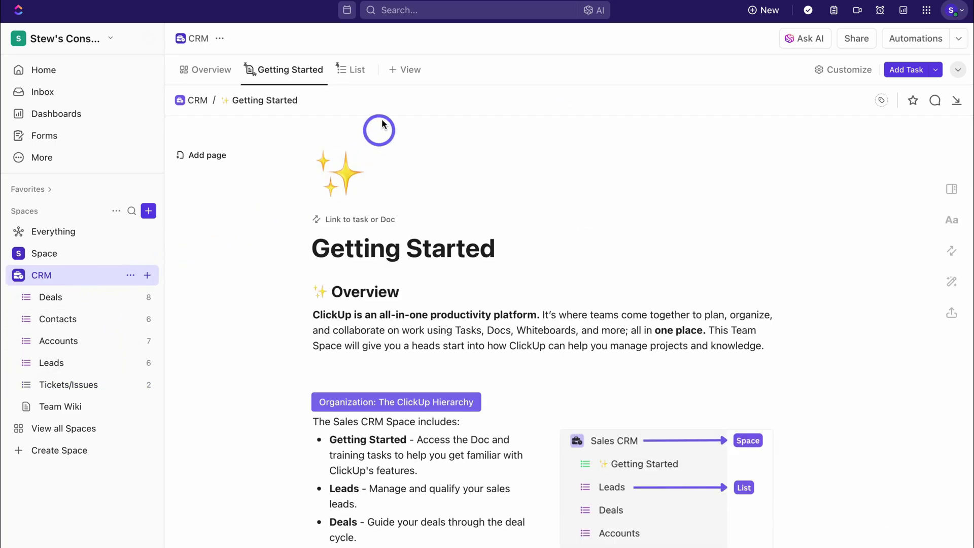
pyautogui.click(354, 71)
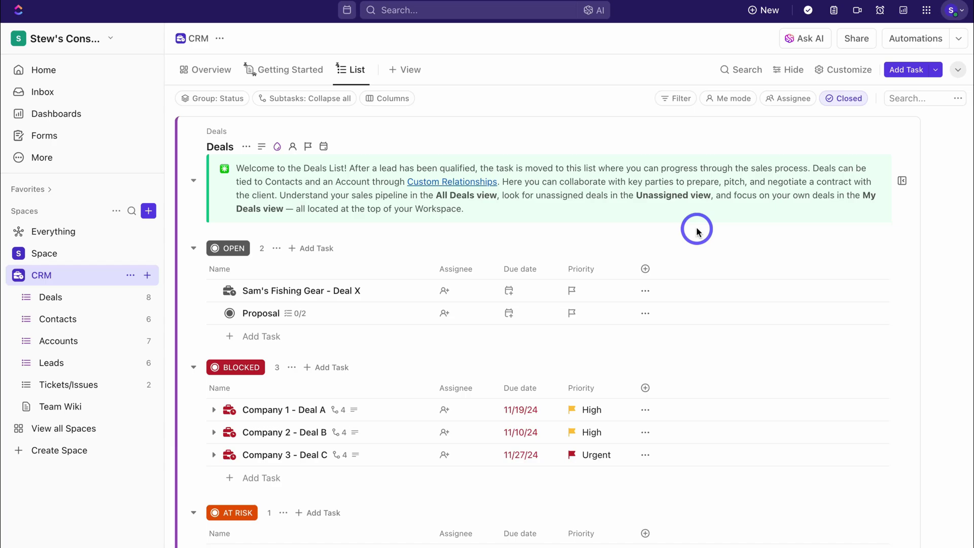